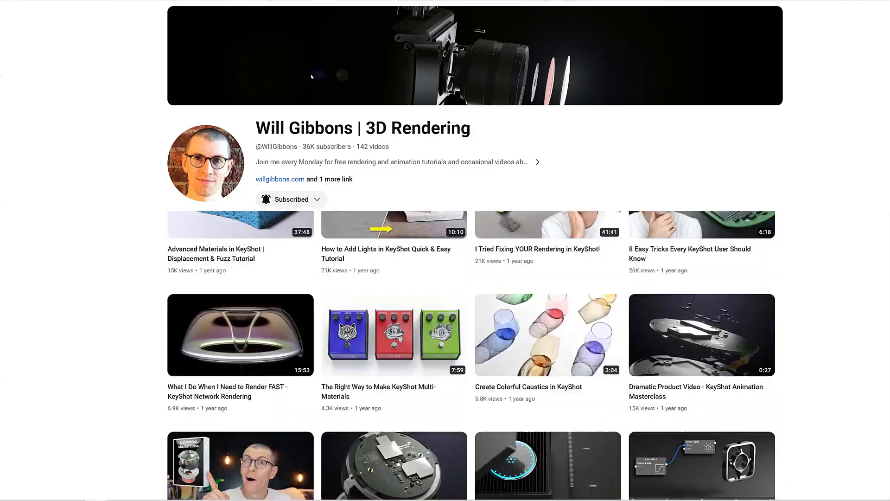
{"action": "scroll", "coordinate": [471, 355], "scroll_direction": "down", "scroll_amount": 7}
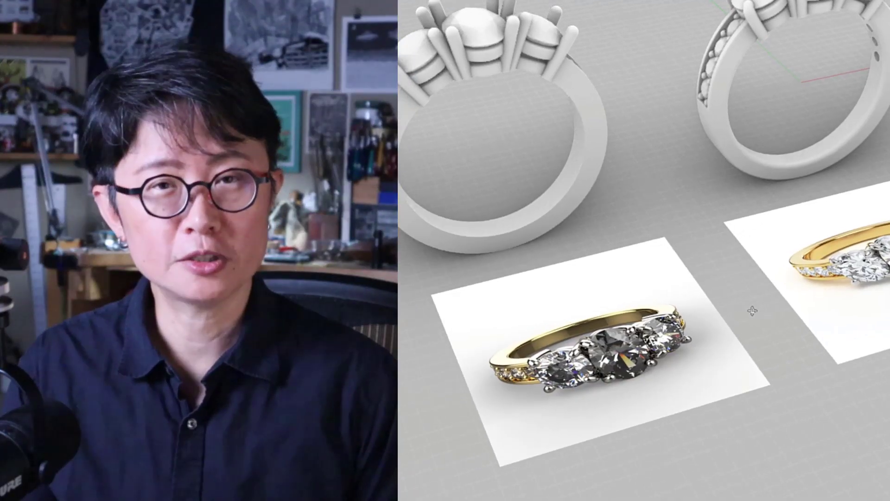
Examine the two three-stone ring models and the ring render pictures lying in front of them from several angles.
{"action": "right_click_drag", "start_coordinate": [801, 92], "coordinate": [731, 142], "text": "shift"}
{"action": "scroll", "coordinate": [731, 143], "scroll_direction": "up", "scroll_amount": 2}
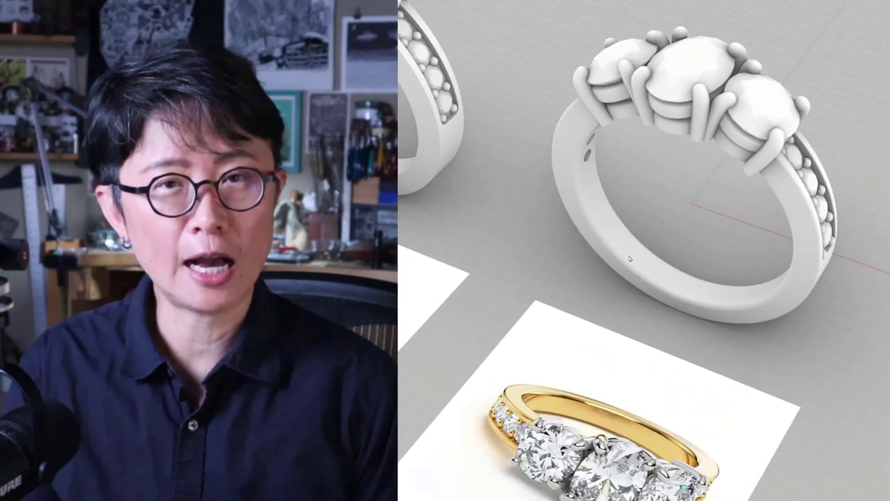
{"action": "scroll", "coordinate": [613, 335], "scroll_direction": "down", "scroll_amount": 2}
{"action": "right_click_drag", "start_coordinate": [613, 335], "coordinate": [665, 379], "text": "shift"}
{"action": "scroll", "coordinate": [665, 379], "scroll_direction": "up", "scroll_amount": 5}
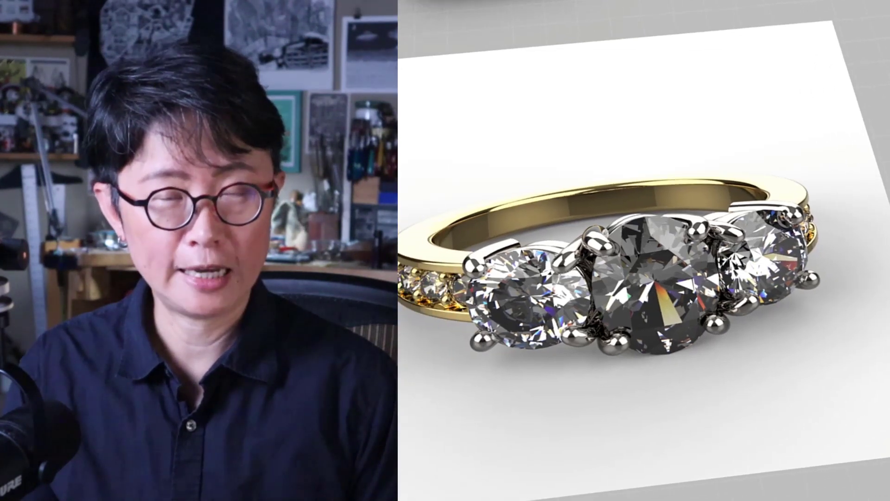
{"action": "right_click_drag", "start_coordinate": [885, 265], "coordinate": [713, 306], "text": "shift"}
{"action": "scroll", "coordinate": [715, 303], "scroll_direction": "up", "scroll_amount": 3}
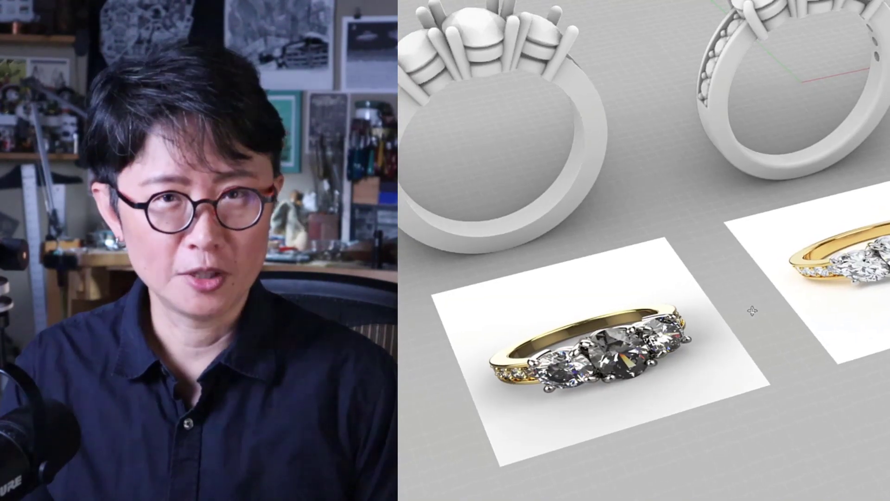
{"action": "right_click_drag", "start_coordinate": [807, 125], "coordinate": [696, 153]}
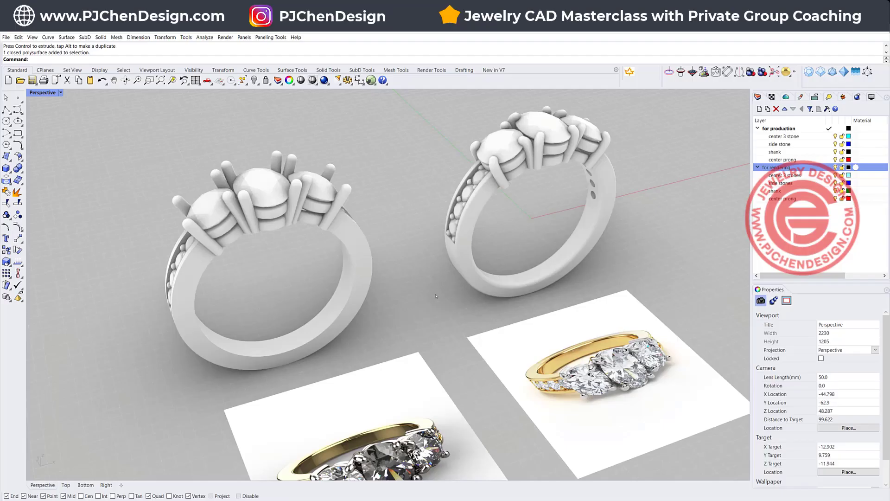
{"action": "right_click_drag", "start_coordinate": [436, 296], "coordinate": [433, 285]}
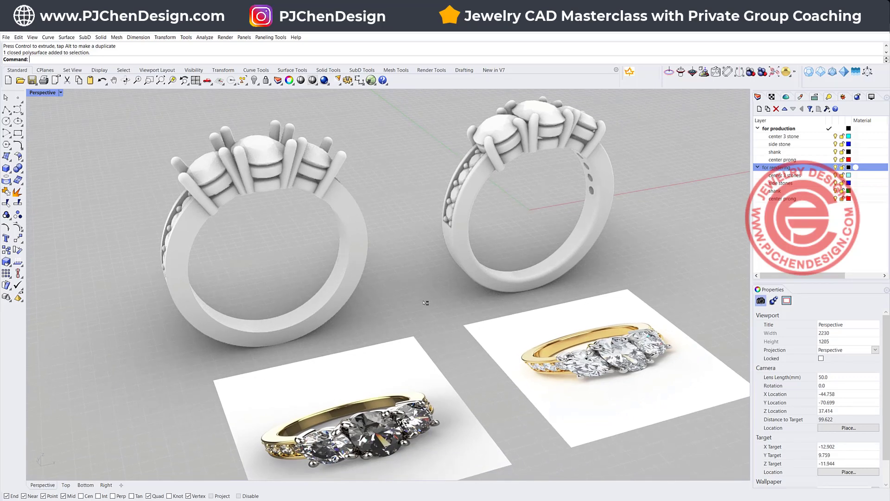
{"action": "right_click_drag", "start_coordinate": [425, 302], "coordinate": [399, 274]}
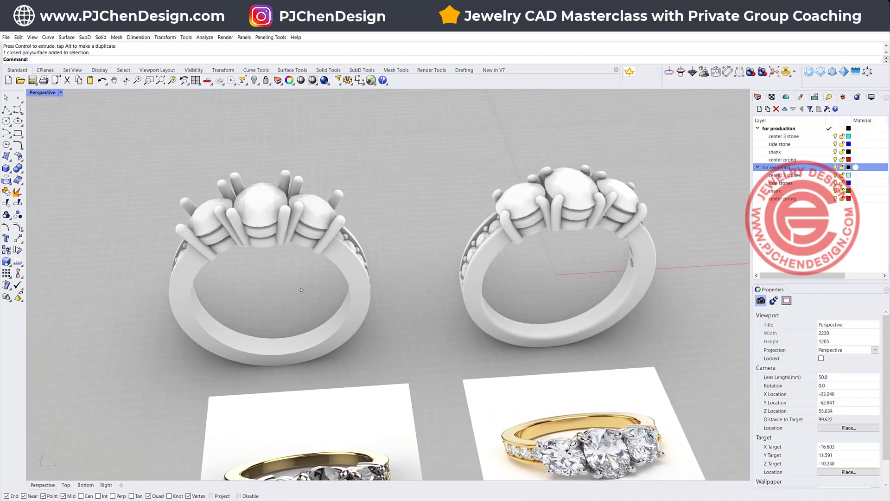
Highlight the parts of the production ring, and after that parts of the rendering ring, to tell the two models apart.
{"action": "left_click", "coordinate": [360, 282]}
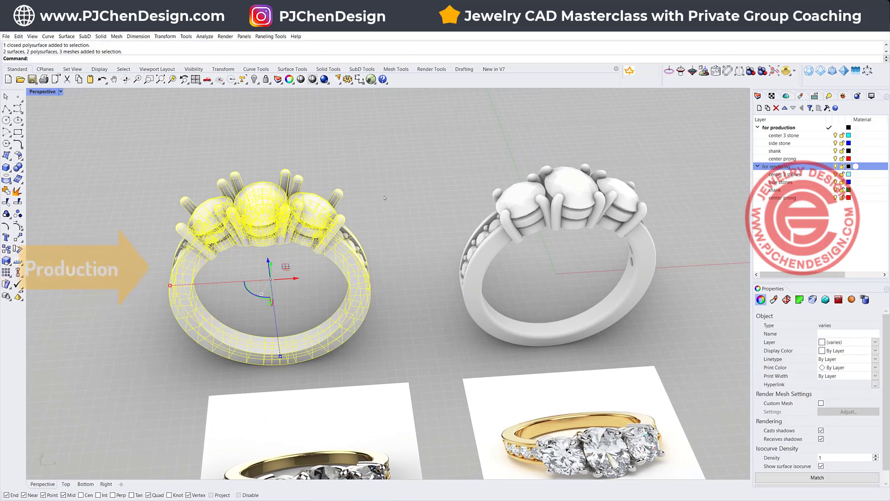
{"action": "left_click", "coordinate": [390, 200]}
{"action": "right_click_drag", "start_coordinate": [569, 250], "coordinate": [523, 227]}
{"action": "scroll", "coordinate": [524, 225], "scroll_direction": "up", "scroll_amount": 2}
{"action": "left_click_drag", "start_coordinate": [541, 232], "coordinate": [524, 197]}
{"action": "left_click", "coordinate": [499, 254]}
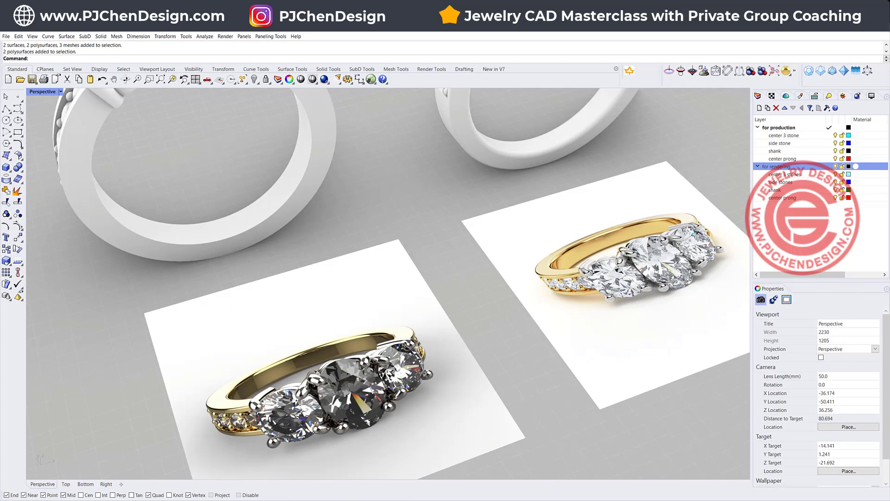
Compare the stones and metal in the two ring render pictures up close.
{"action": "right_click_drag", "start_coordinate": [389, 357], "coordinate": [362, 354]}
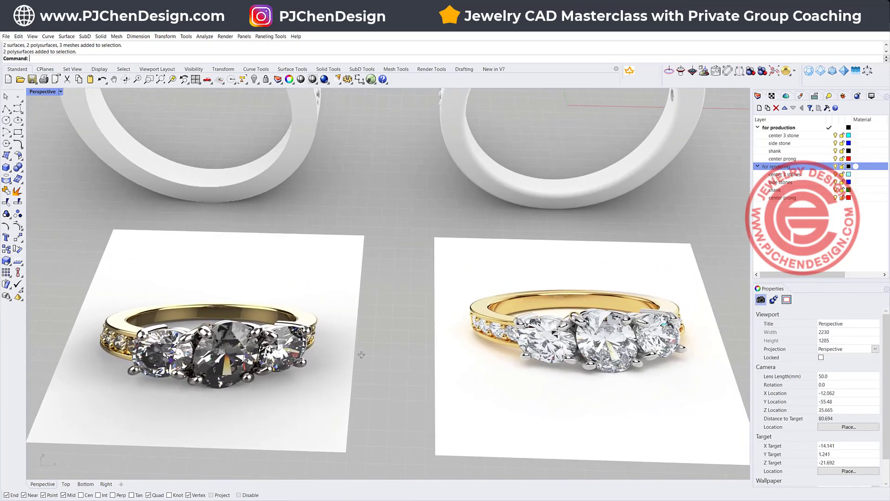
{"action": "scroll", "coordinate": [297, 371], "scroll_direction": "up", "scroll_amount": 5}
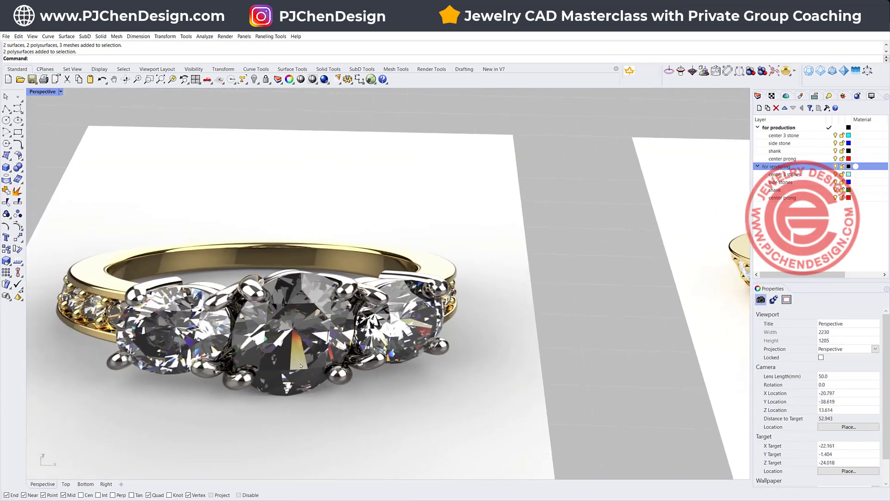
{"action": "scroll", "coordinate": [301, 366], "scroll_direction": "down", "scroll_amount": 5}
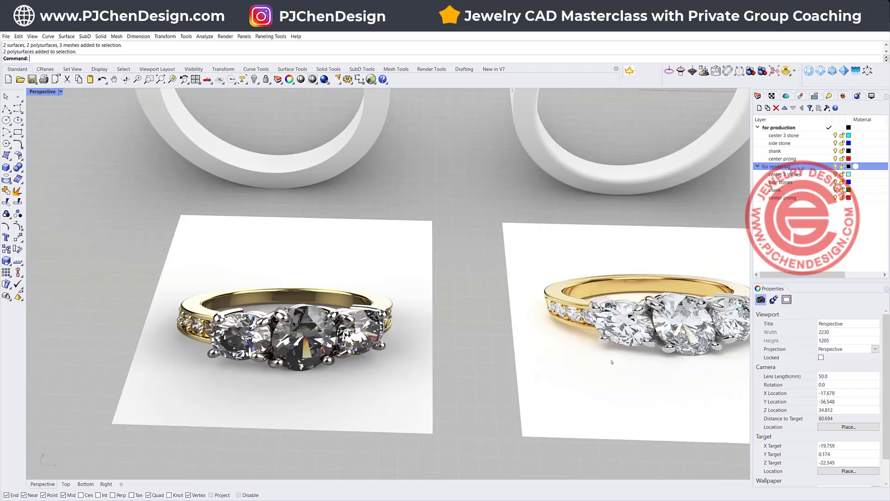
{"action": "right_click_drag", "start_coordinate": [611, 348], "coordinate": [407, 345], "text": "shift"}
{"action": "scroll", "coordinate": [407, 343], "scroll_direction": "up", "scroll_amount": 2}
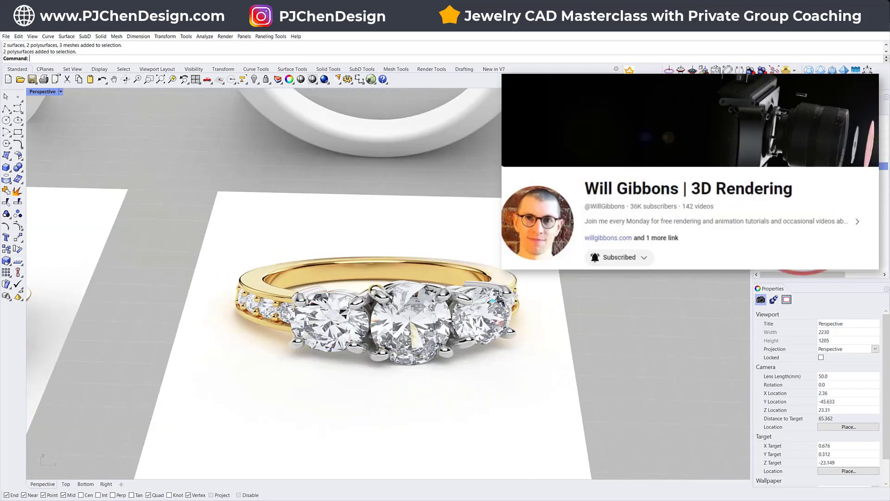
{"action": "scroll", "coordinate": [406, 343], "scroll_direction": "up", "scroll_amount": 2}
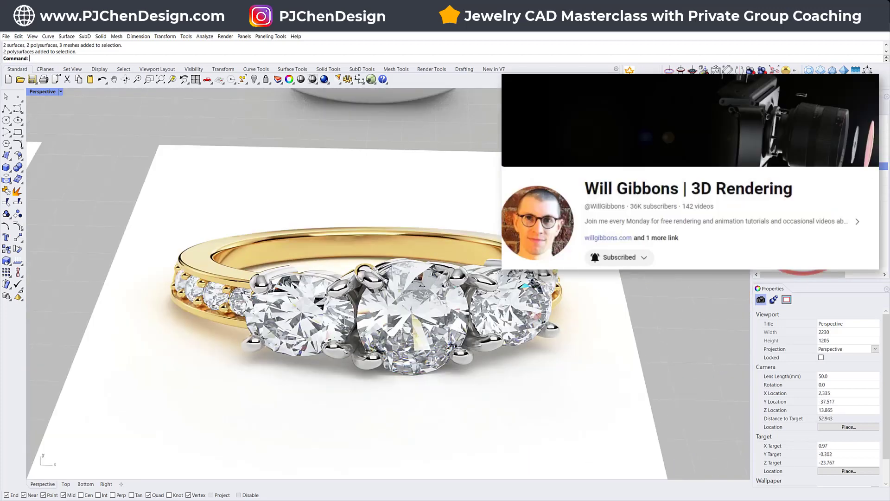
{"action": "right_click_drag", "start_coordinate": [397, 374], "coordinate": [396, 378]}
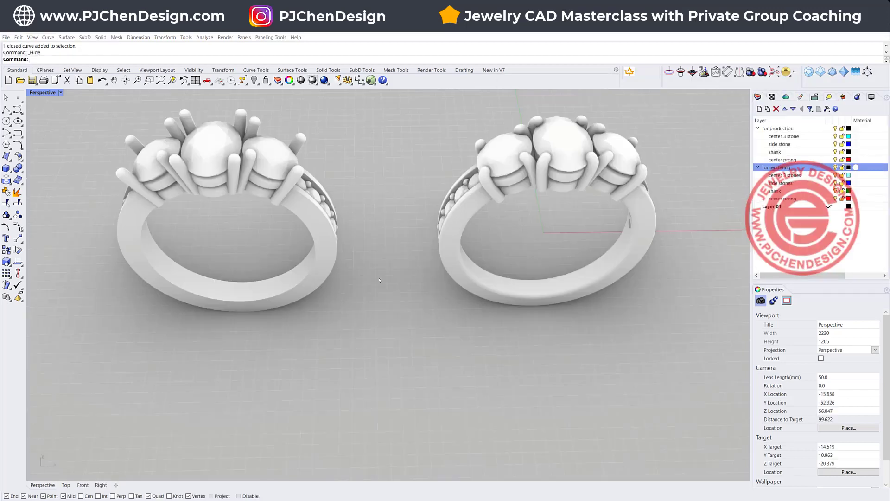
Hide the large center stone of the production ring to expose its seat and straight prongs.
{"action": "mouse_move", "coordinate": [381, 281]}
{"action": "right_mouse_down"}
{"action": "mouse_move", "coordinate": [381, 251]}
{"action": "mouse_move", "coordinate": [381, 280]}
{"action": "right_mouse_up"}
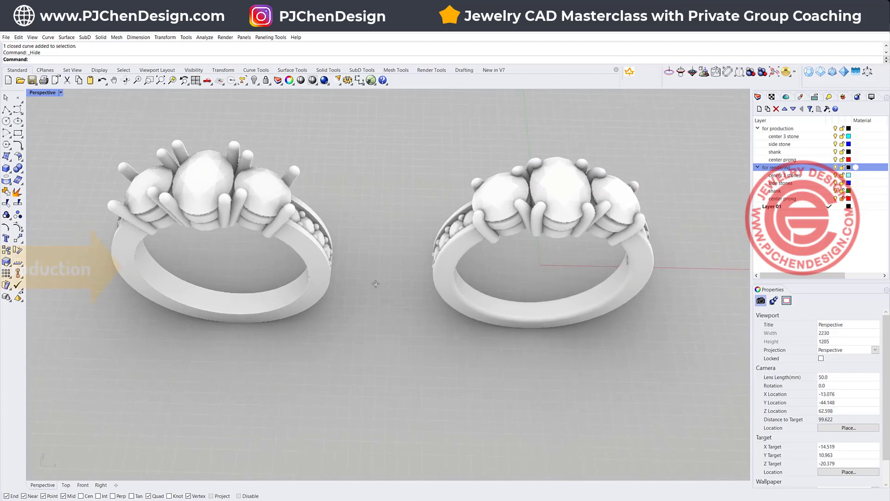
{"action": "scroll", "coordinate": [306, 206], "scroll_direction": "up", "scroll_amount": 3}
{"action": "right_click_drag", "start_coordinate": [305, 207], "coordinate": [364, 198], "text": "shift"}
{"action": "scroll", "coordinate": [364, 197], "scroll_direction": "up", "scroll_amount": 4}
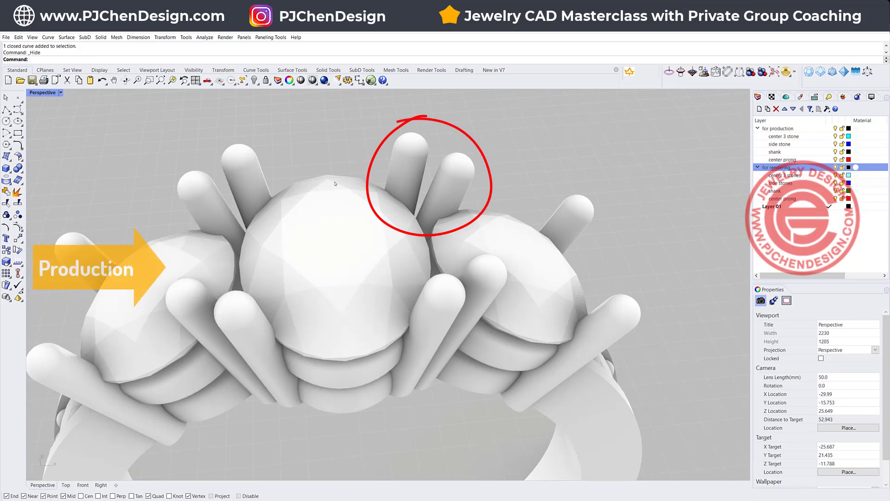
{"action": "left_click", "coordinate": [307, 201]}
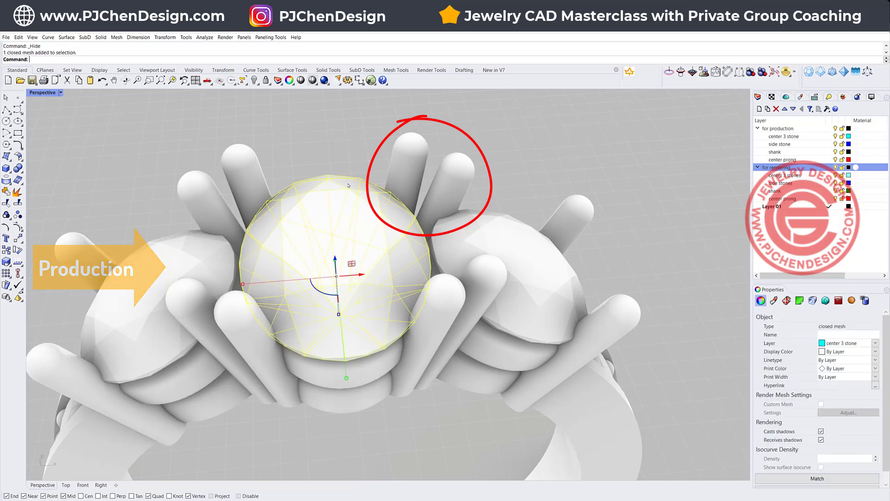
{"action": "left_click", "coordinate": [254, 80]}
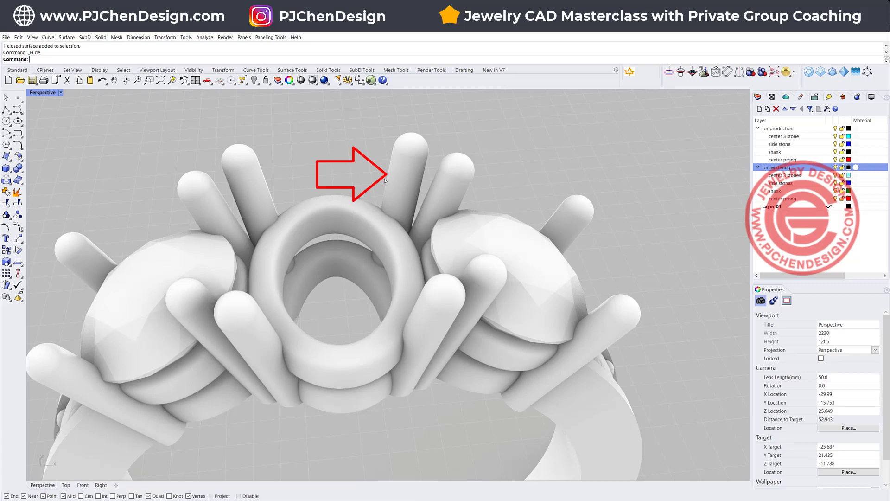
{"action": "right_click_drag", "start_coordinate": [425, 214], "coordinate": [332, 158]}
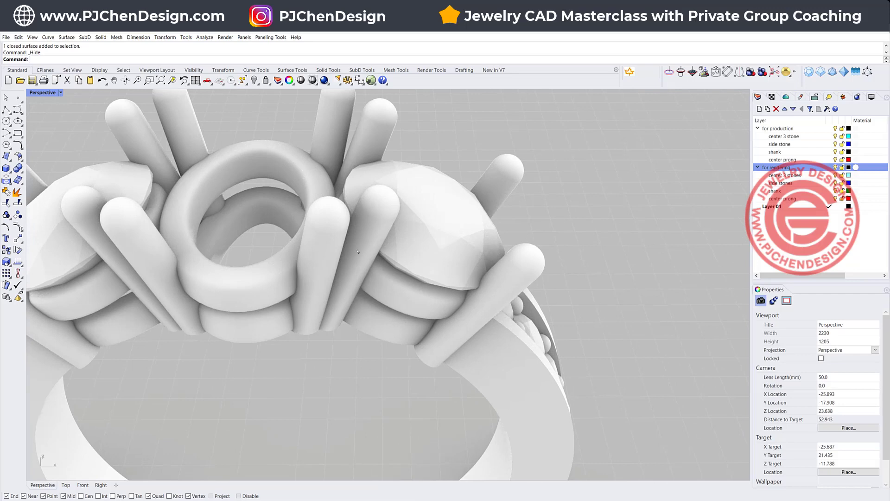
{"action": "scroll", "coordinate": [358, 252], "scroll_direction": "down", "scroll_amount": 2}
Hide the uppermost small side stone in the rendering ring's shank to expose the hole behind it.
{"action": "right_click_drag", "start_coordinate": [421, 300], "coordinate": [420, 296]}
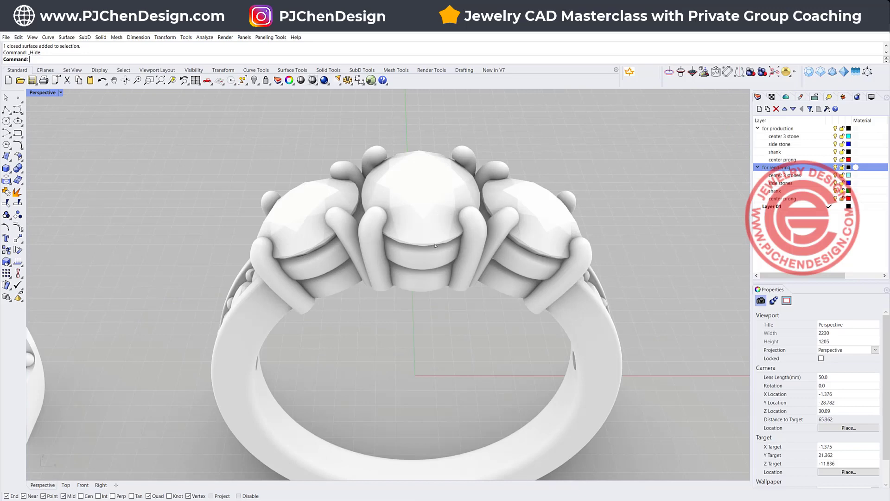
{"action": "right_click_drag", "start_coordinate": [435, 246], "coordinate": [451, 263]}
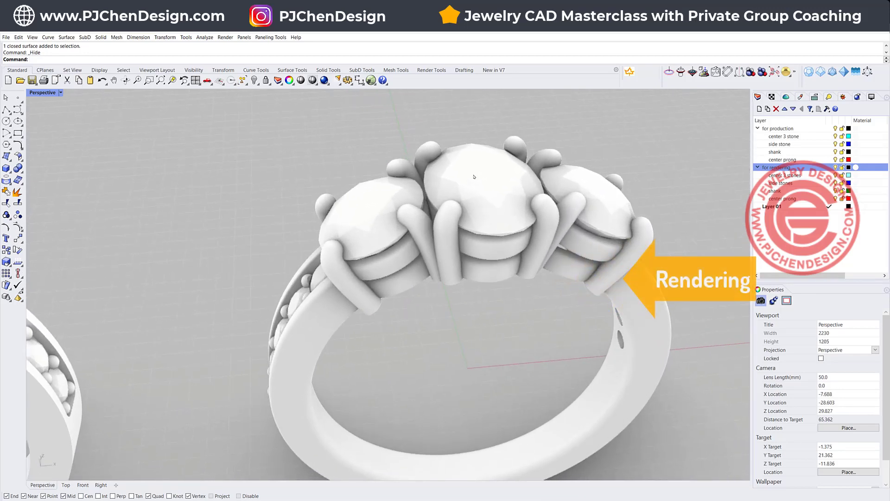
{"action": "right_click_drag", "start_coordinate": [465, 235], "coordinate": [572, 301]}
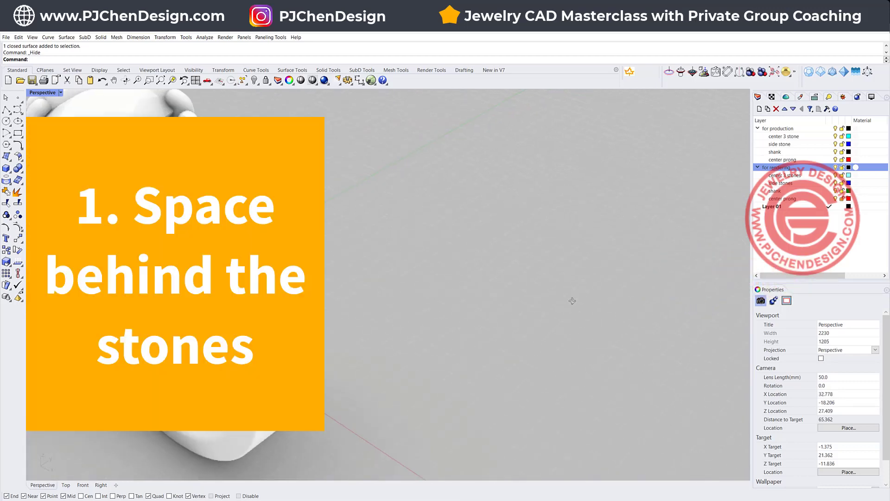
{"action": "right_click_drag", "start_coordinate": [432, 286], "coordinate": [514, 248], "text": "shift"}
{"action": "left_click", "coordinate": [374, 241]}
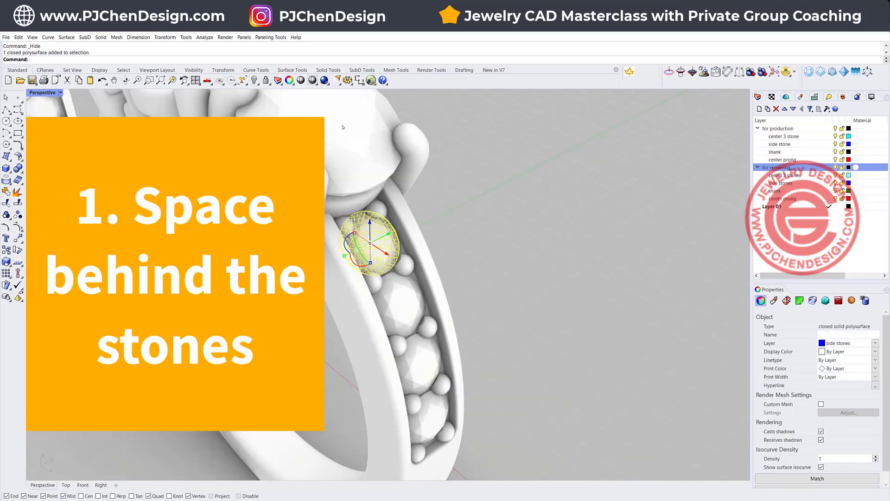
{"action": "key", "text": "ctrl+h"}
{"action": "scroll", "coordinate": [374, 260], "scroll_direction": "up", "scroll_amount": 3}
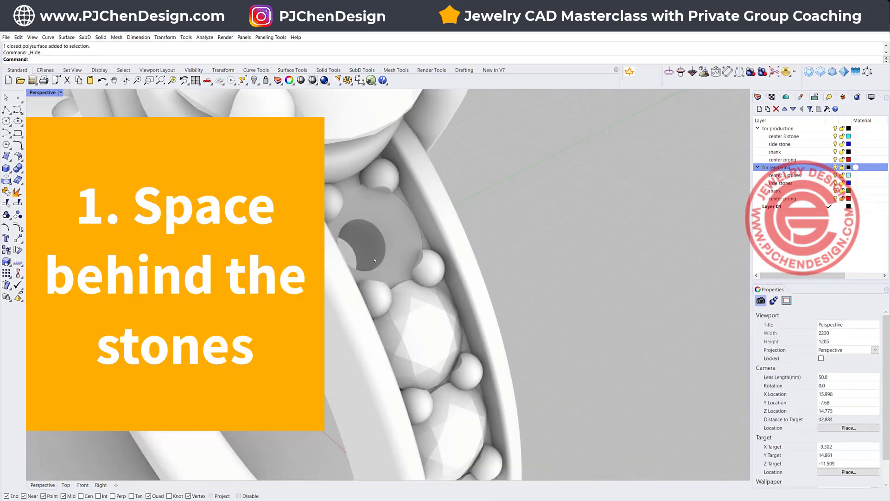
{"action": "scroll", "coordinate": [376, 248], "scroll_direction": "down", "scroll_amount": 5}
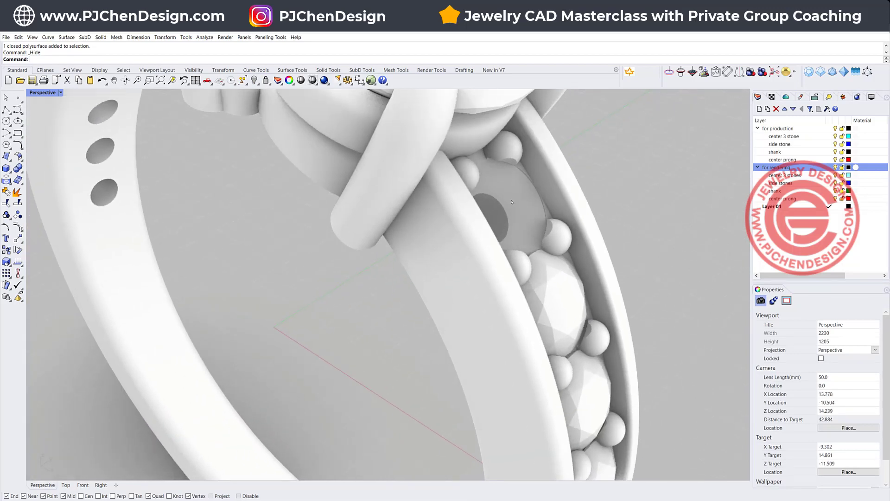
Hide the large center stone of the rendering ring to expose its seat and the notches in its bent prongs.
{"action": "scroll", "coordinate": [469, 213], "scroll_direction": "down", "scroll_amount": 2}
{"action": "right_click_drag", "start_coordinate": [469, 213], "coordinate": [532, 200]}
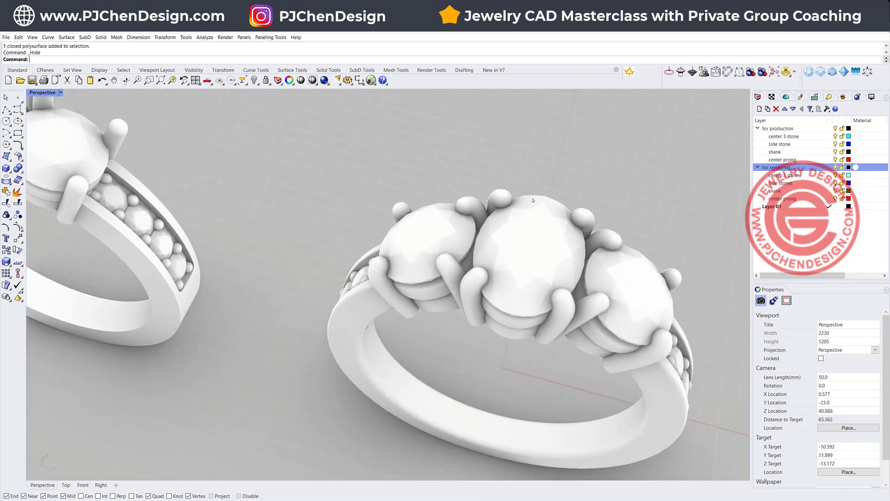
{"action": "left_click", "coordinate": [532, 201]}
{"action": "left_click", "coordinate": [566, 219]}
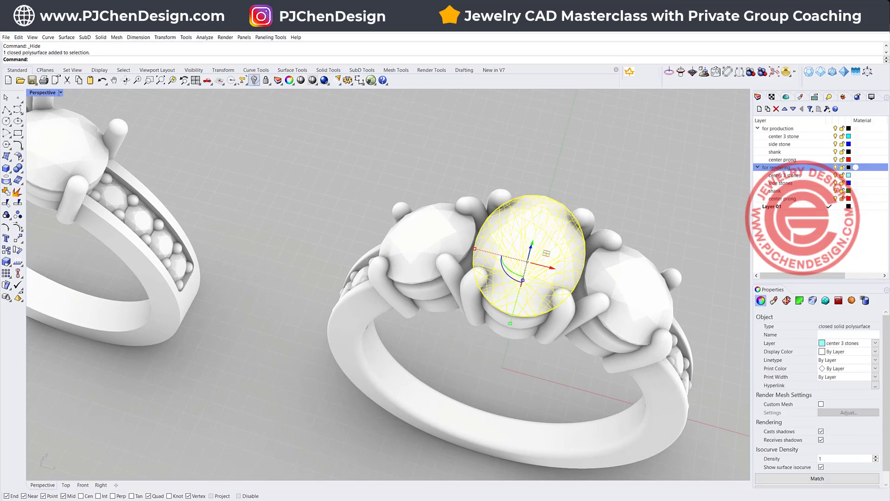
{"action": "key", "text": "ctrl+h"}
{"action": "scroll", "coordinate": [584, 222], "scroll_direction": "up", "scroll_amount": 2}
{"action": "scroll", "coordinate": [529, 223], "scroll_direction": "up", "scroll_amount": 3}
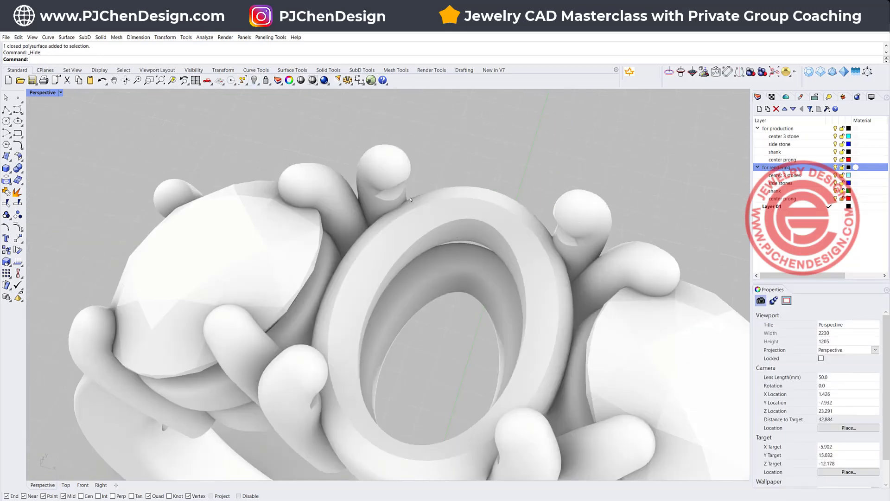
{"action": "right_click_drag", "start_coordinate": [590, 225], "coordinate": [570, 223]}
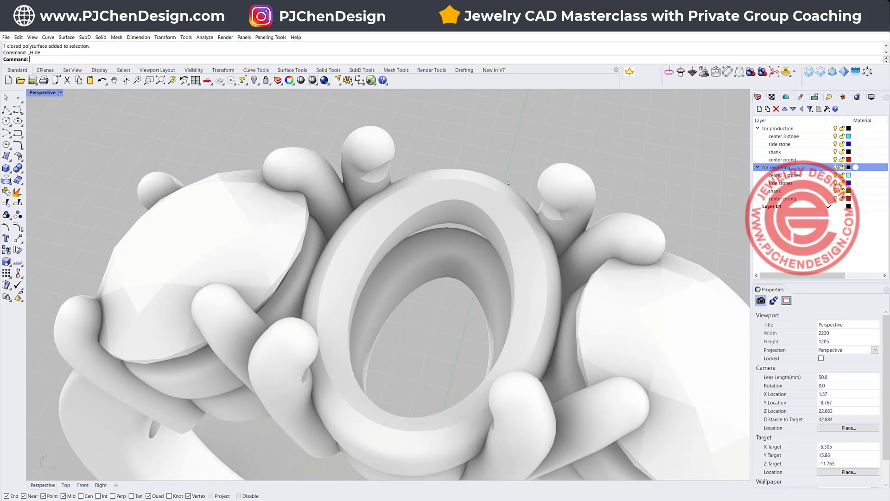
Inspect the rendering ring's bent prongs and the rounded edges of its shank.
{"action": "left_click", "coordinate": [569, 191]}
{"action": "key", "text": "Escape"}
{"action": "scroll", "coordinate": [556, 251], "scroll_direction": "down", "scroll_amount": 6}
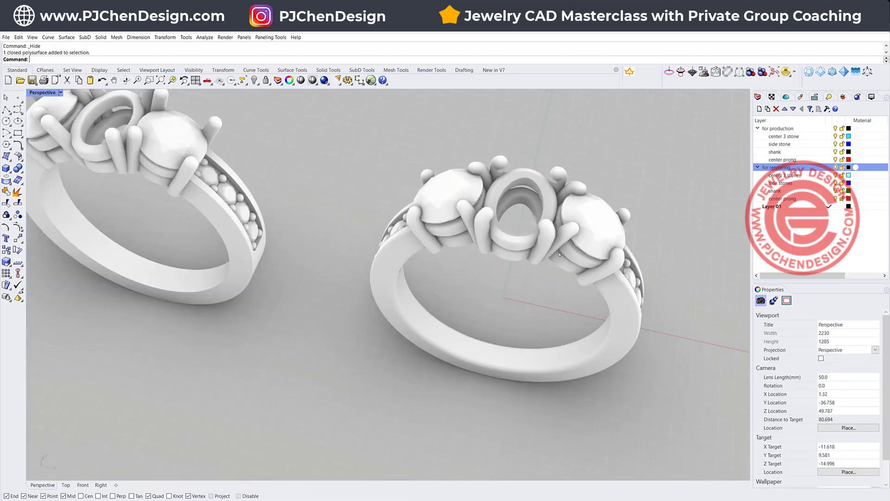
{"action": "scroll", "coordinate": [583, 187], "scroll_direction": "up", "scroll_amount": 4}
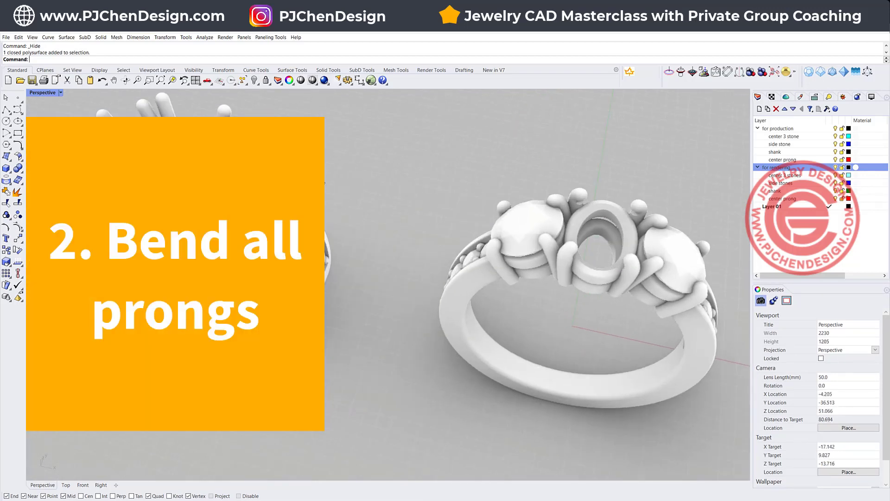
{"action": "scroll", "coordinate": [550, 249], "scroll_direction": "up", "scroll_amount": 4}
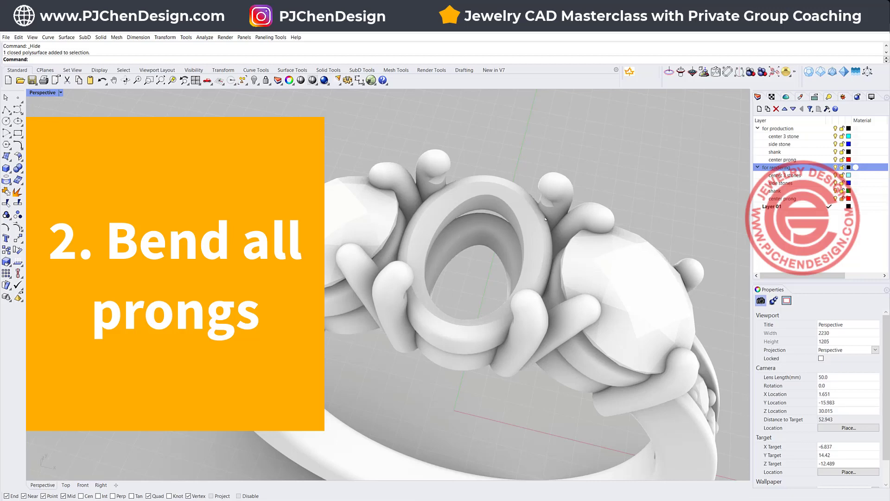
{"action": "scroll", "coordinate": [525, 202], "scroll_direction": "down", "scroll_amount": 4}
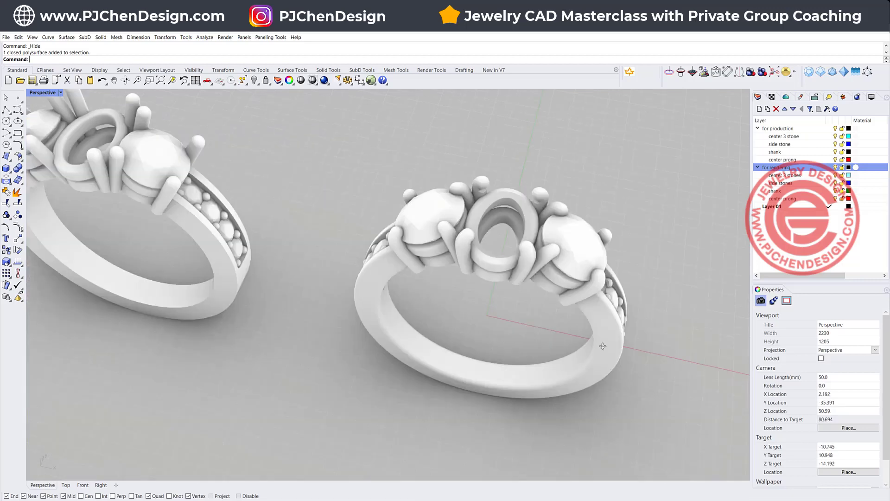
{"action": "right_click_drag", "start_coordinate": [602, 347], "coordinate": [635, 268]}
{"action": "scroll", "coordinate": [634, 268], "scroll_direction": "up", "scroll_amount": 4}
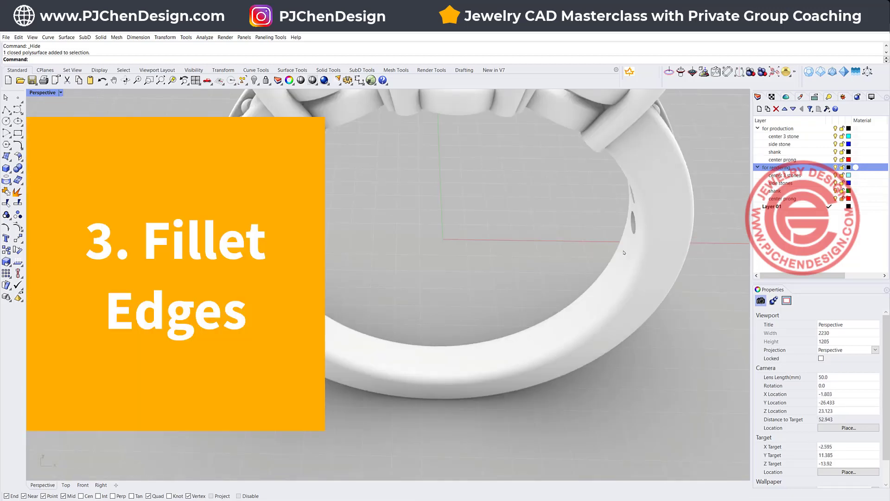
Compare the shank edges of the production ring with those of the rendering ring to examine the filleting.
{"action": "scroll", "coordinate": [498, 300], "scroll_direction": "down", "scroll_amount": 4}
{"action": "right_click_drag", "start_coordinate": [440, 294], "coordinate": [621, 297], "text": "shift"}
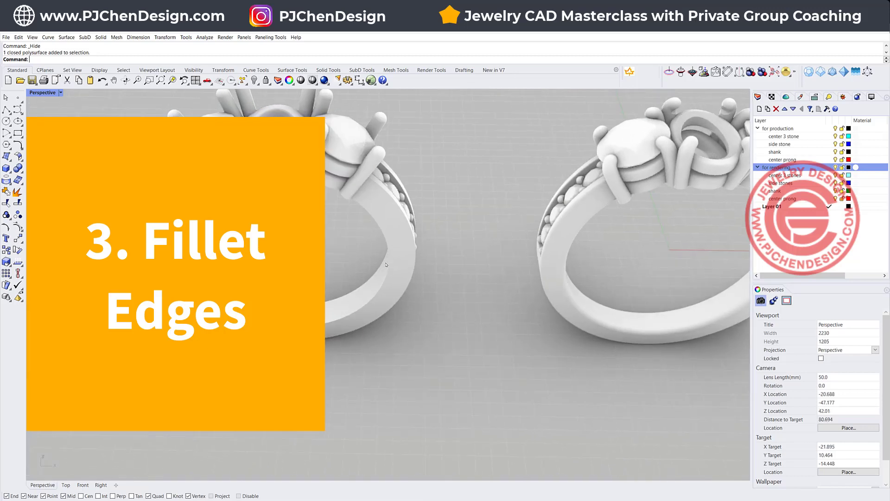
{"action": "scroll", "coordinate": [423, 272], "scroll_direction": "up", "scroll_amount": 4}
{"action": "mouse_move", "coordinate": [424, 272]}
{"action": "right_mouse_down"}
{"action": "mouse_move", "coordinate": [452, 270]}
{"action": "mouse_move", "coordinate": [401, 269]}
{"action": "mouse_move", "coordinate": [434, 267]}
{"action": "right_mouse_up"}
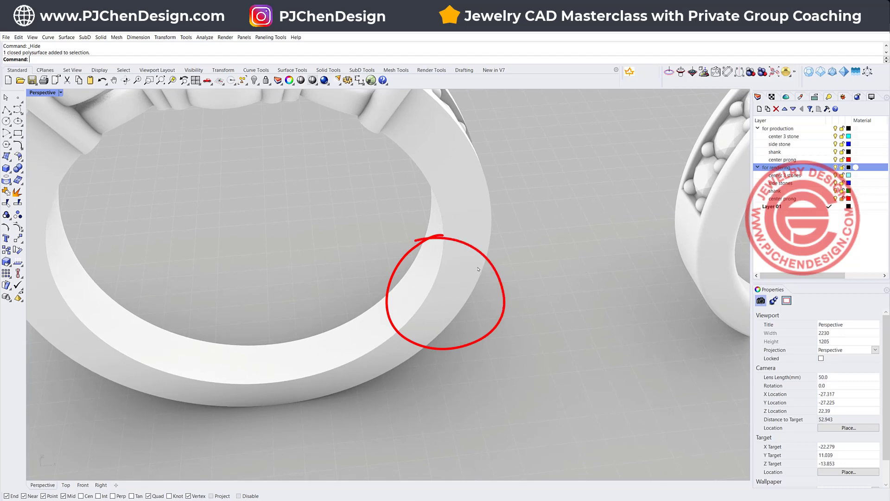
{"action": "scroll", "coordinate": [654, 276], "scroll_direction": "down", "scroll_amount": 4}
{"action": "right_click_drag", "start_coordinate": [690, 267], "coordinate": [468, 292], "text": "shift"}
{"action": "scroll", "coordinate": [468, 291], "scroll_direction": "up", "scroll_amount": 4}
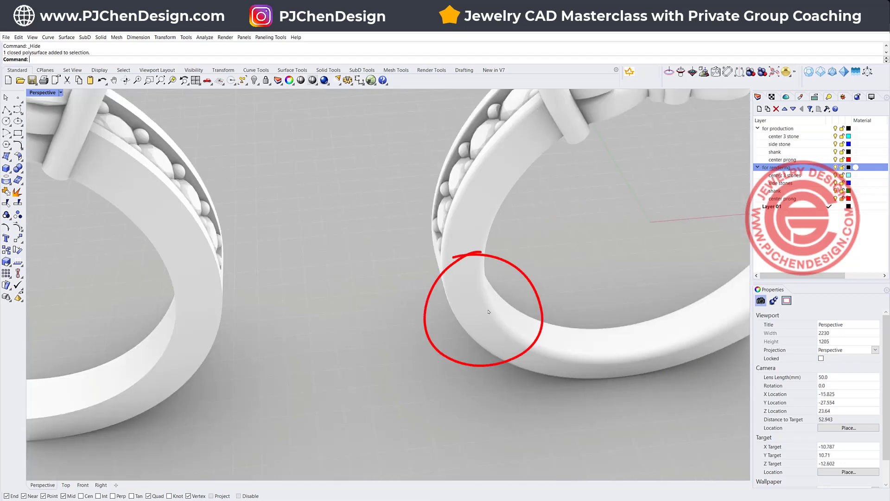
{"action": "scroll", "coordinate": [492, 305], "scroll_direction": "down", "scroll_amount": 6}
{"action": "mouse_move", "coordinate": [499, 300]}
{"action": "right_mouse_down"}
{"action": "mouse_move", "coordinate": [447, 318]}
{"action": "mouse_move", "coordinate": [497, 306]}
{"action": "mouse_move", "coordinate": [482, 293]}
{"action": "right_mouse_up"}
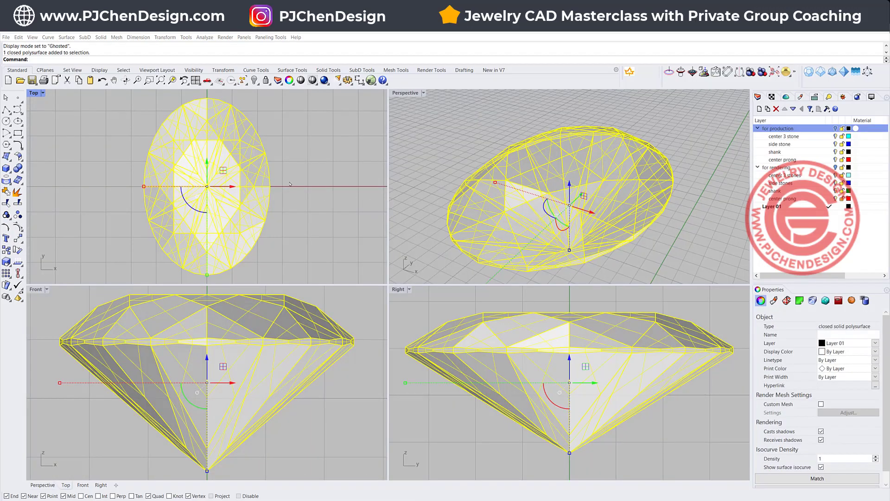
Draw a 16 mm diameter circle centred on the origin in the Front view, below the oval stone.
{"action": "left_click", "coordinate": [298, 242]}
{"action": "scroll", "coordinate": [255, 193], "scroll_direction": "down", "scroll_amount": 4}
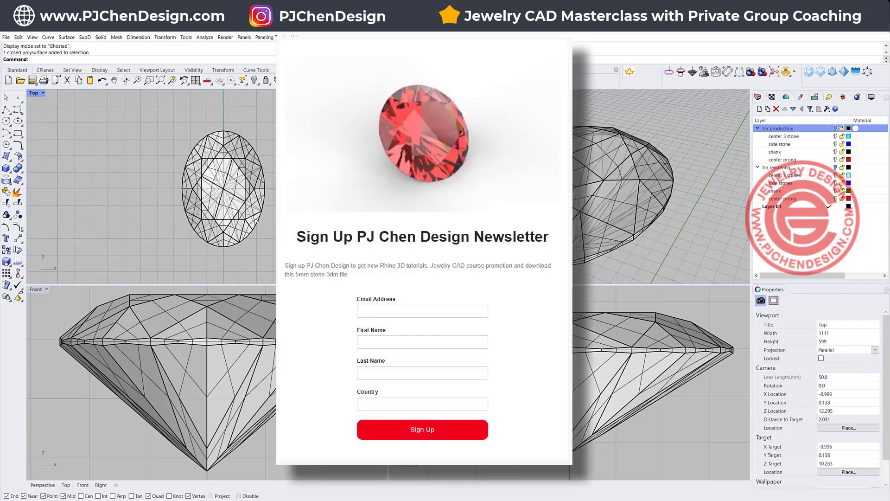
{"action": "scroll", "coordinate": [528, 211], "scroll_direction": "down", "scroll_amount": 6}
{"action": "scroll", "coordinate": [533, 324], "scroll_direction": "down", "scroll_amount": 4}
{"action": "scroll", "coordinate": [210, 346], "scroll_direction": "down", "scroll_amount": 8}
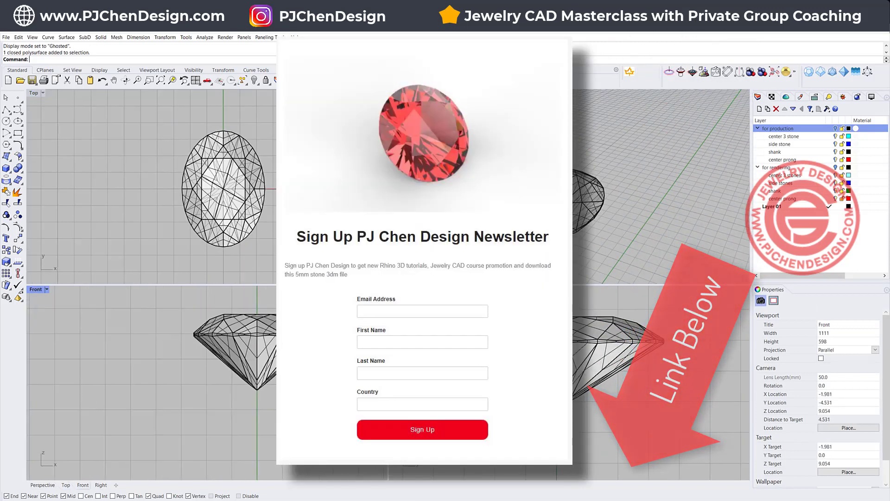
{"action": "right_click_drag", "start_coordinate": [232, 339], "coordinate": [210, 345]}
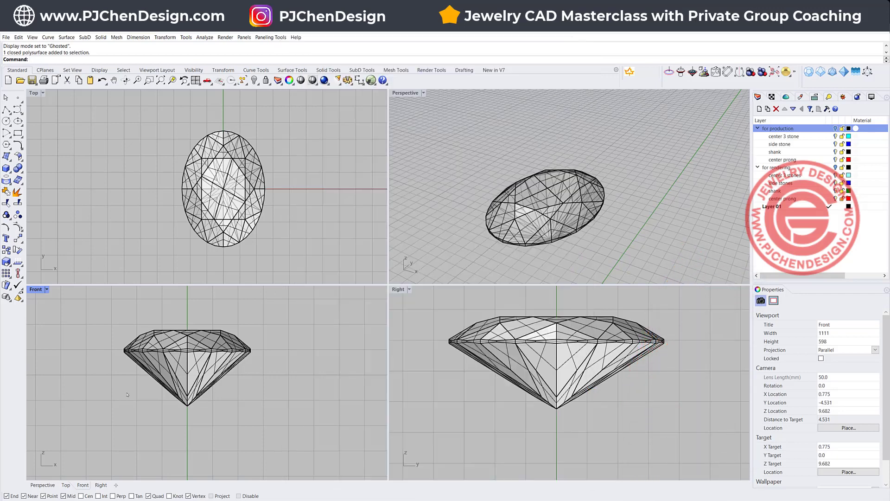
{"action": "scroll", "coordinate": [208, 411], "scroll_direction": "down", "scroll_amount": 5}
{"action": "right_click_drag", "start_coordinate": [209, 411], "coordinate": [206, 316]}
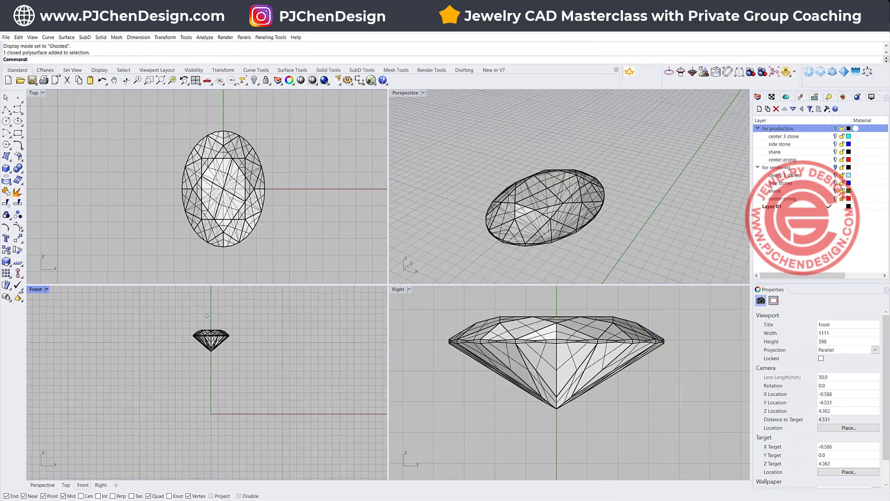
{"action": "left_click", "coordinate": [6, 121]}
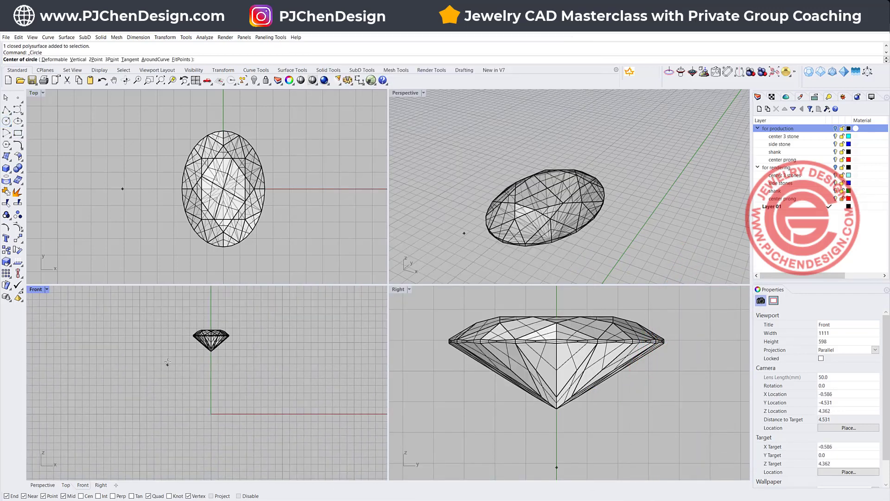
{"action": "type", "text": "0"}
{"action": "key", "text": "Return"}
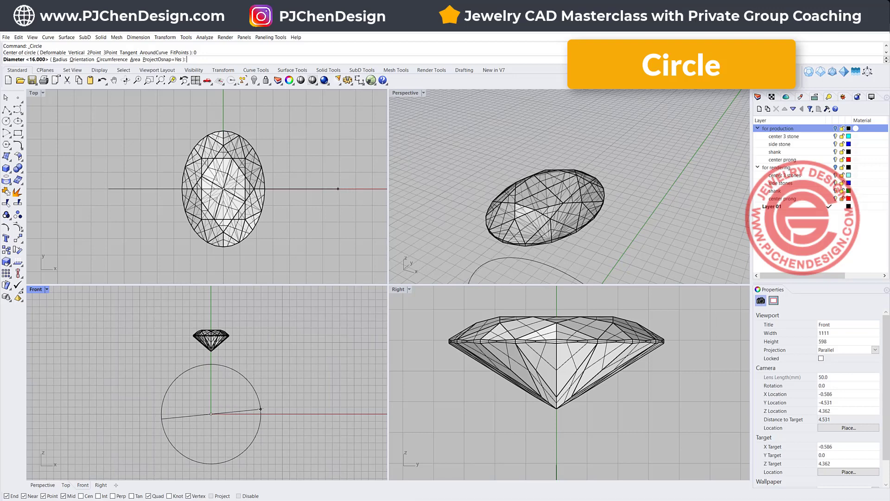
{"action": "key", "text": "Return"}
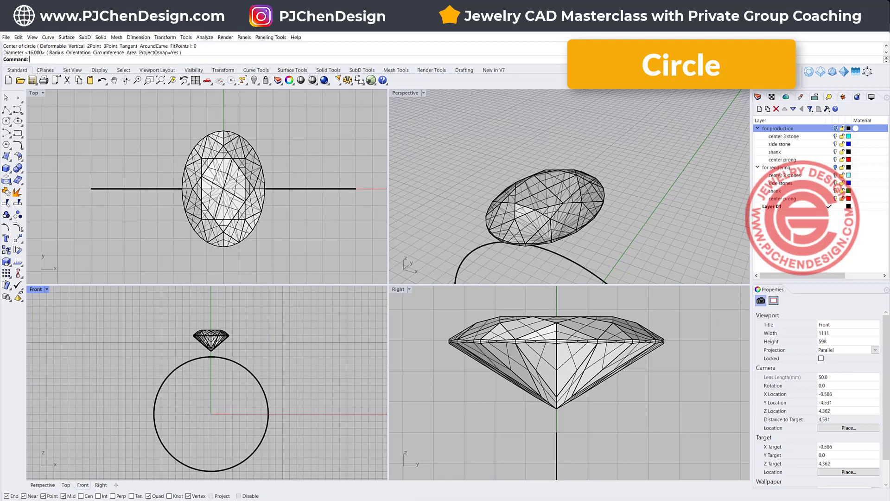
Try lowering the oval stone until its tip meets the top of the circle, and undo the move.
{"action": "scroll", "coordinate": [208, 335], "scroll_direction": "up", "scroll_amount": 3}
{"action": "scroll", "coordinate": [209, 343], "scroll_direction": "up", "scroll_amount": 3}
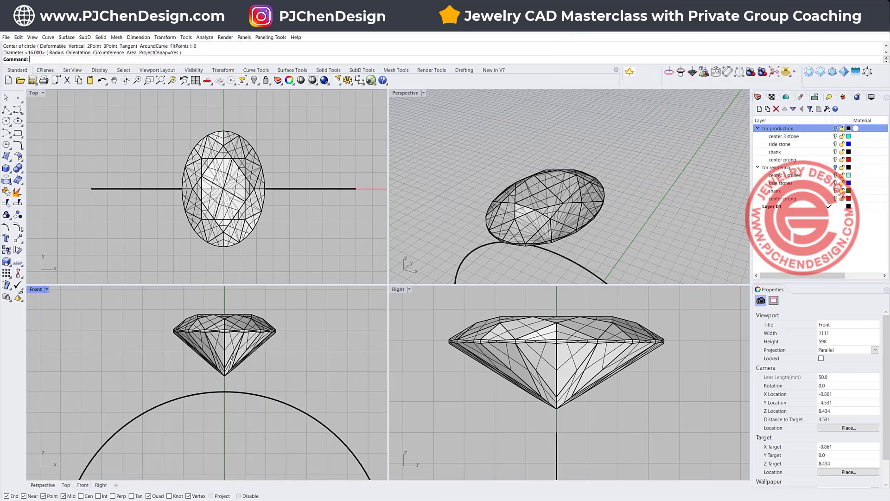
{"action": "left_click", "coordinate": [232, 366]}
{"action": "scroll", "coordinate": [251, 383], "scroll_direction": "up", "scroll_amount": 2}
{"action": "scroll", "coordinate": [251, 384], "scroll_direction": "down", "scroll_amount": 2}
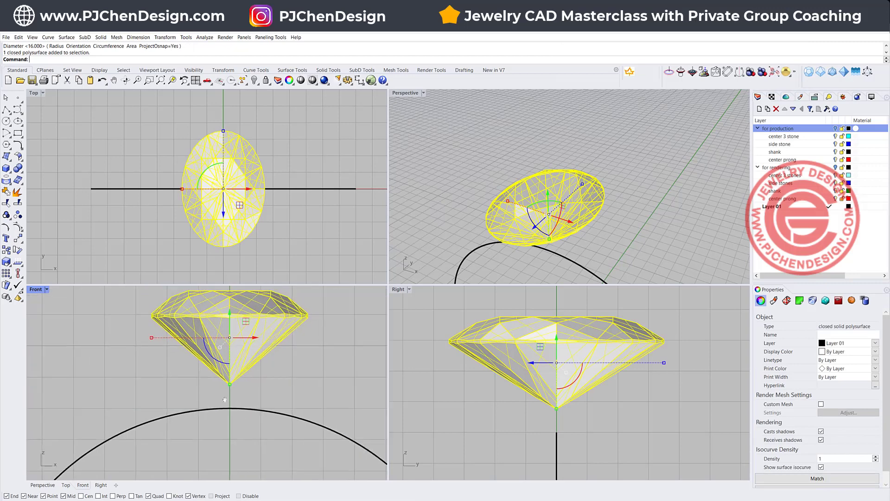
{"action": "right_click_drag", "start_coordinate": [251, 383], "coordinate": [207, 398]}
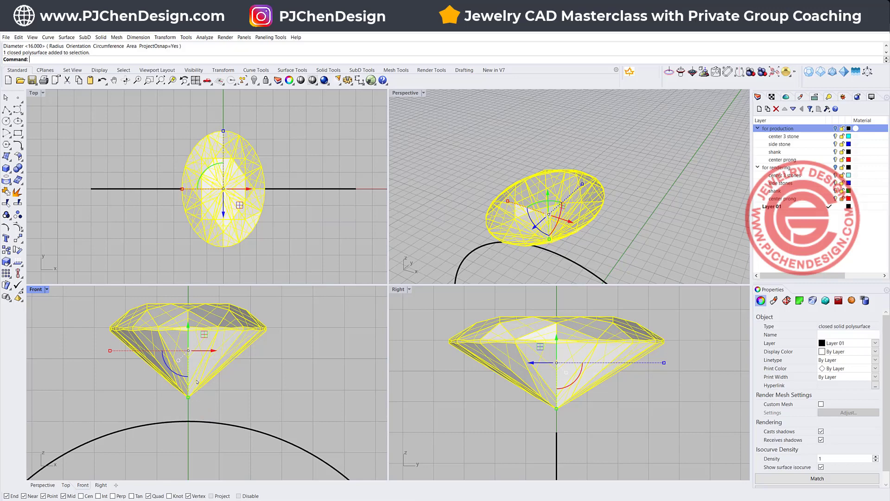
{"action": "left_click_drag", "start_coordinate": [187, 326], "coordinate": [187, 363]}
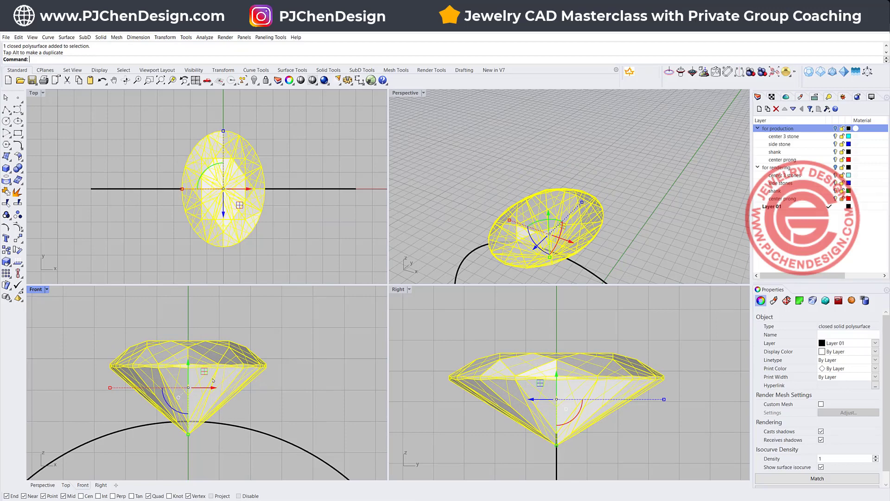
{"action": "key", "text": "ctrl+z"}
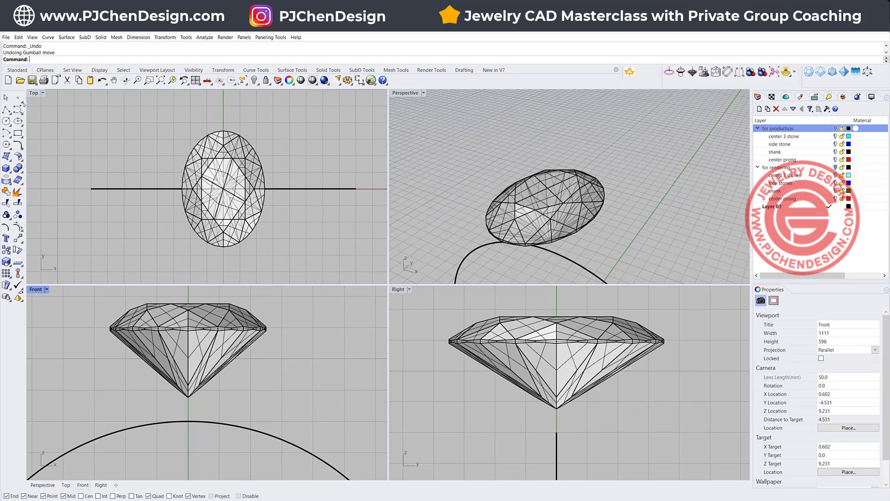
Draw an ellipse centred on the circle's top quadrant point, with half-axes of 2.5 mm across and 3.5 mm lengthwise in the Top view.
{"action": "left_click", "coordinate": [17, 121]}
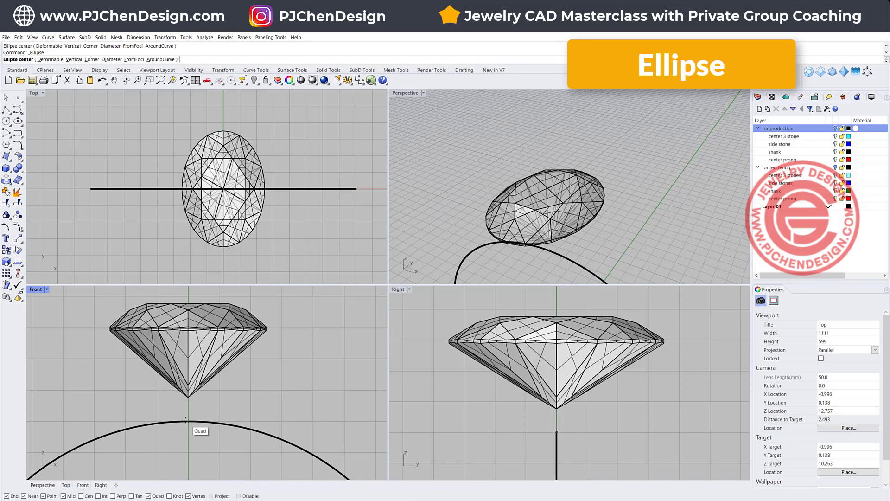
{"action": "left_click", "coordinate": [186, 420]}
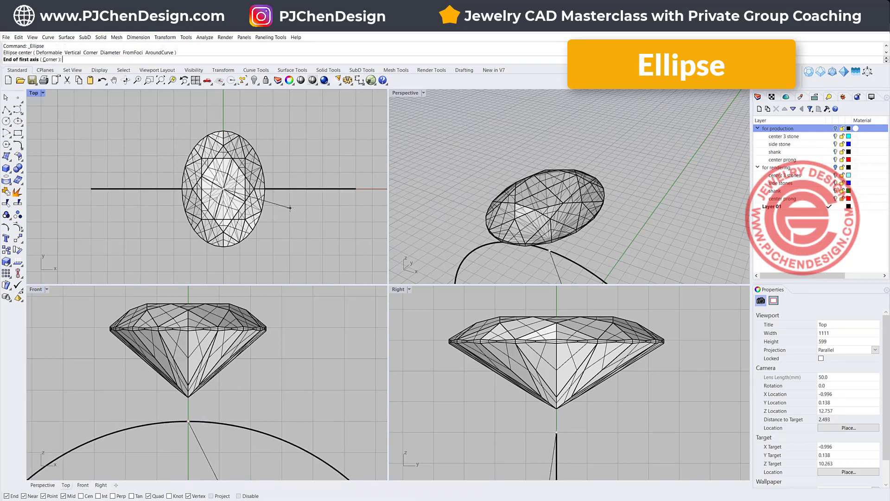
{"action": "type", "text": "2.5"}
{"action": "key", "text": "Return"}
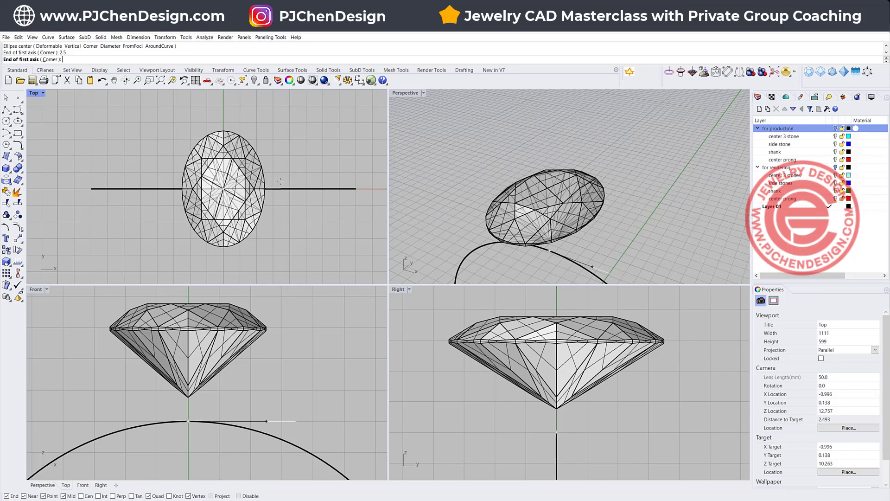
{"action": "left_click", "coordinate": [242, 118]}
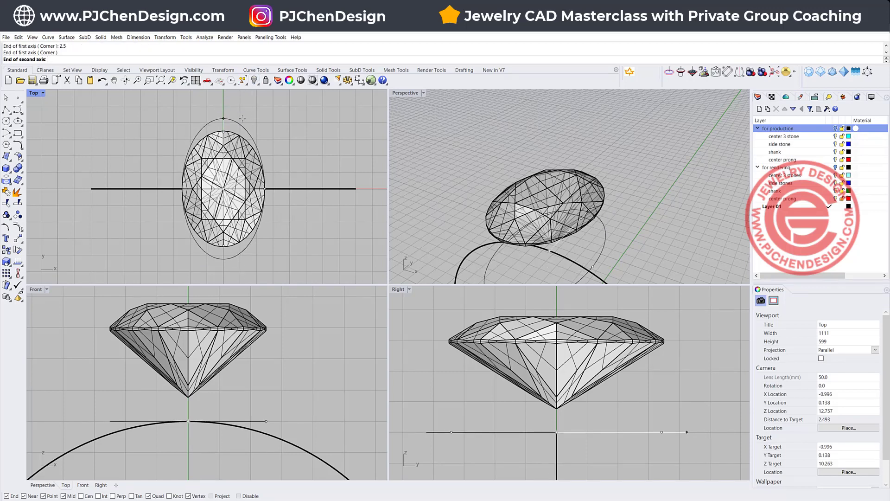
{"action": "type", "text": "3.5"}
{"action": "key", "text": "Return"}
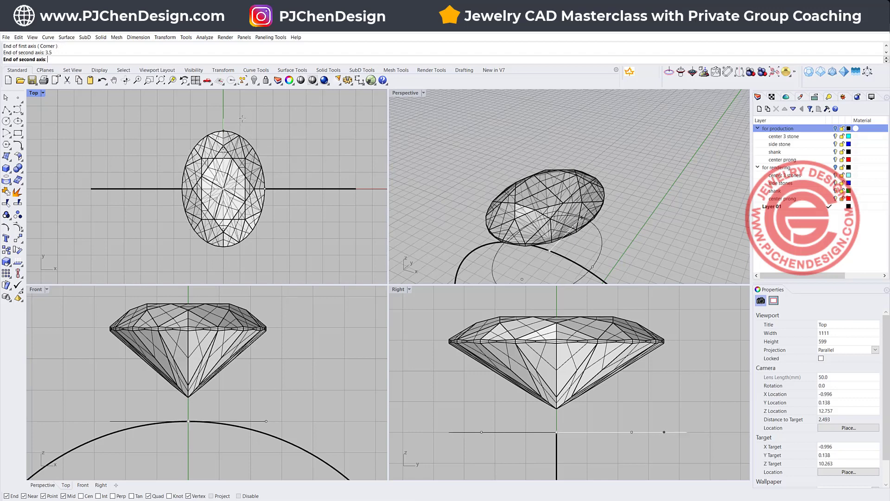
{"action": "left_click", "coordinate": [358, 227]}
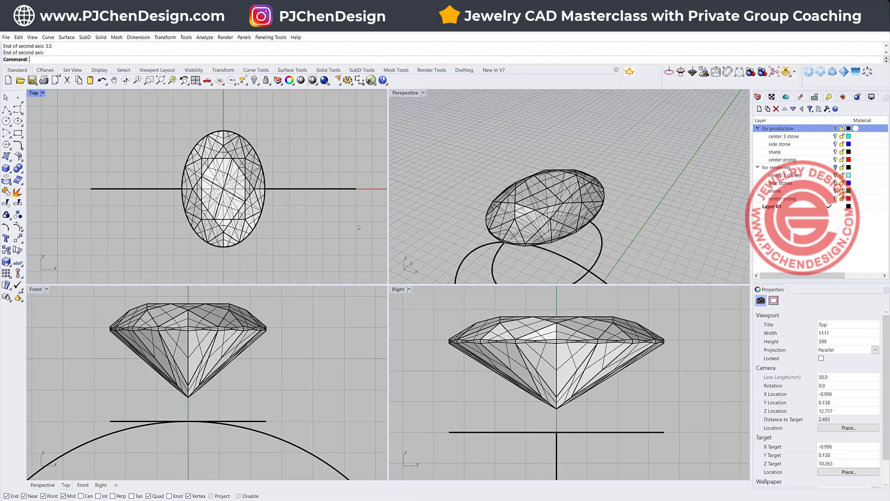
Draw a small rounded rectangle with conic corners in the Front view, beside the stone's lower facets.
{"action": "left_click", "coordinate": [601, 251]}
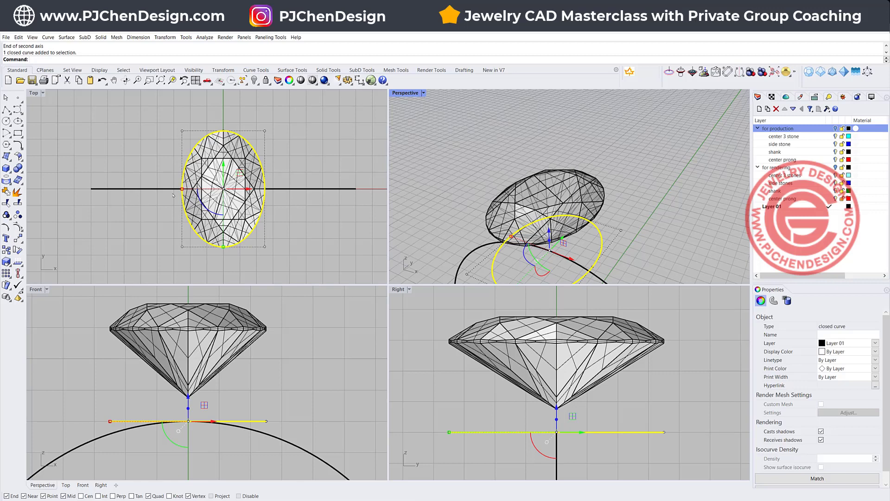
{"action": "left_click", "coordinate": [18, 133]}
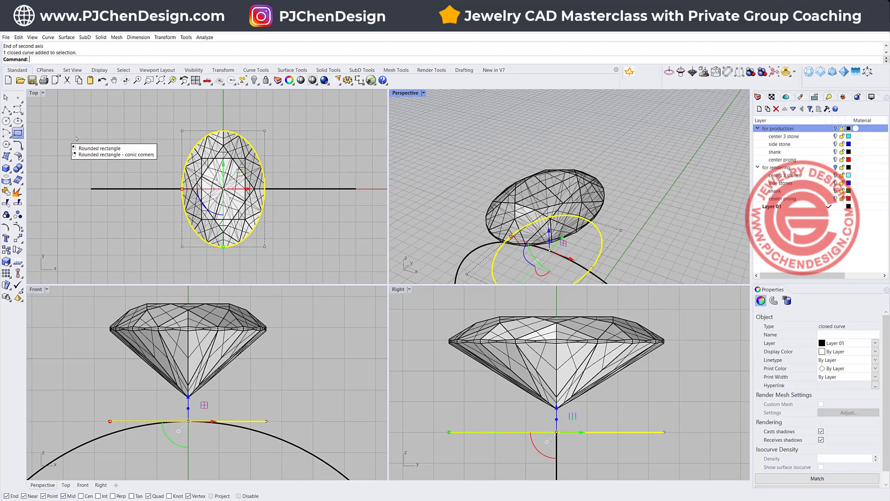
{"action": "left_click", "coordinate": [76, 136]}
{"action": "left_click", "coordinate": [17, 133]}
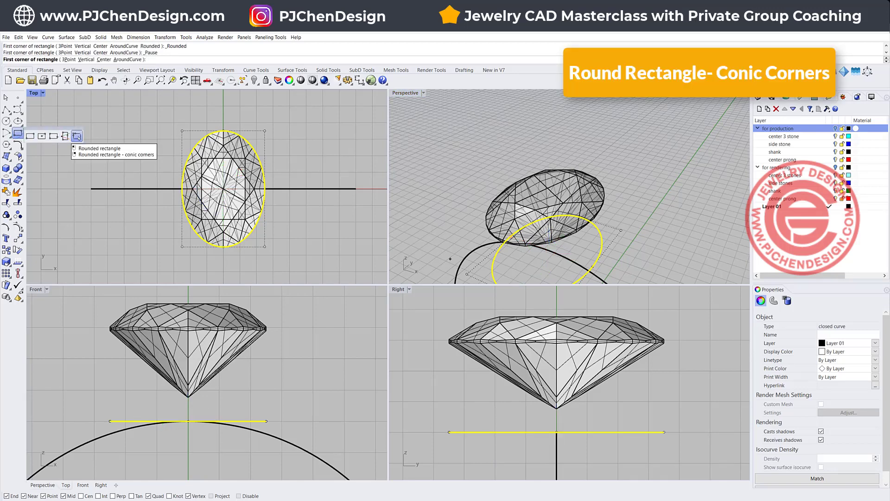
{"action": "left_click", "coordinate": [77, 136]}
{"action": "left_click", "coordinate": [252, 352]}
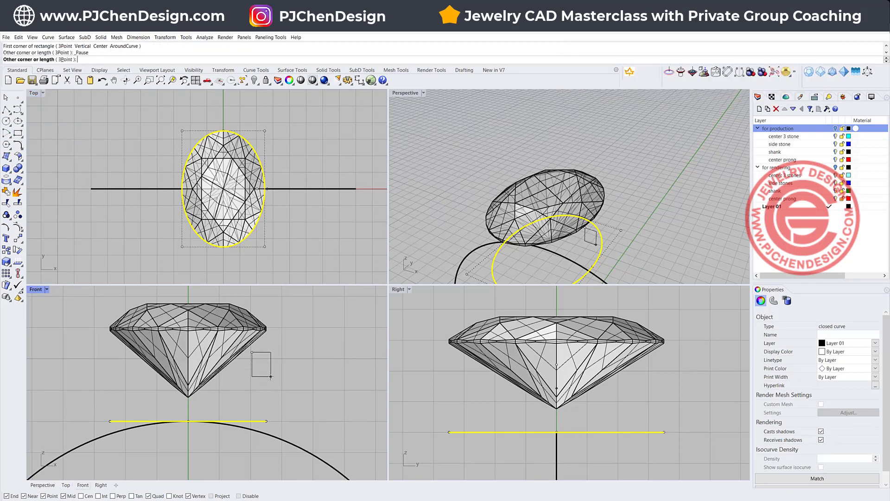
{"action": "left_click", "coordinate": [271, 376]}
{"action": "left_click", "coordinate": [270, 376]}
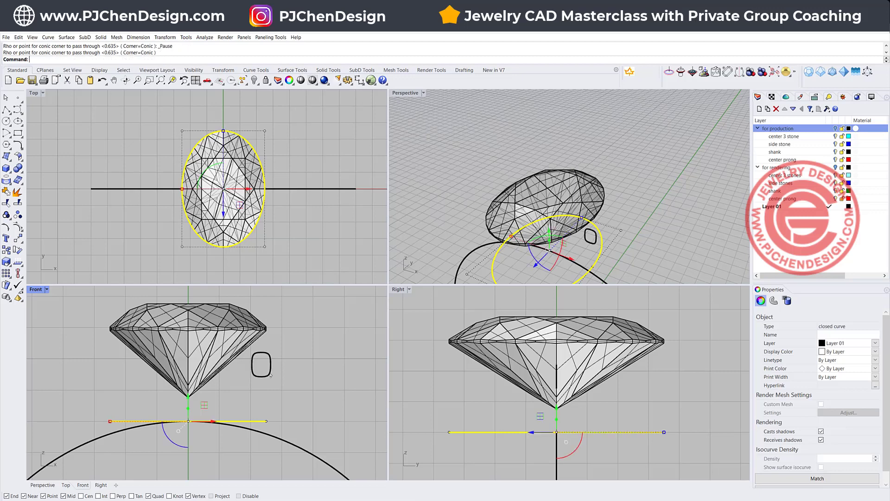
Scale and move the rounded rectangle so it sits just under the stone's girdle, its outer side aligned with the ellipse's end.
{"action": "left_click", "coordinate": [270, 368]}
{"action": "left_click_drag", "start_coordinate": [279, 347], "coordinate": [275, 330]}
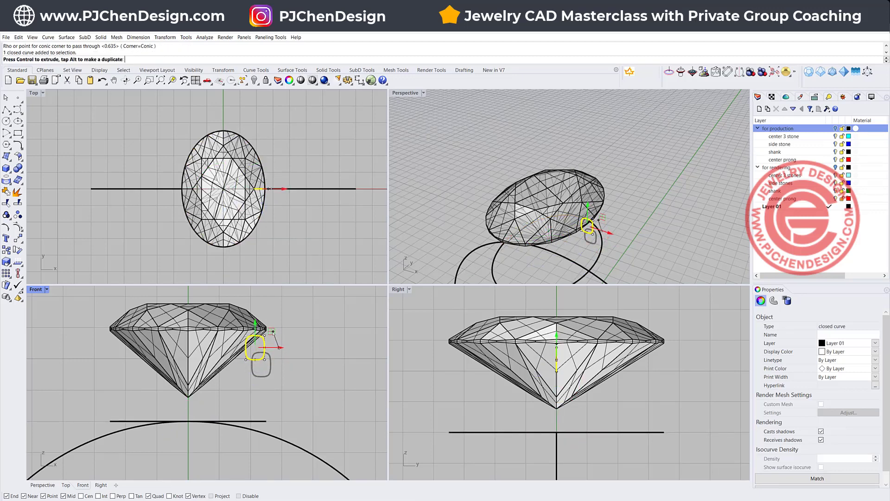
{"action": "left_click_drag", "start_coordinate": [238, 349], "coordinate": [278, 350], "text": "shift"}
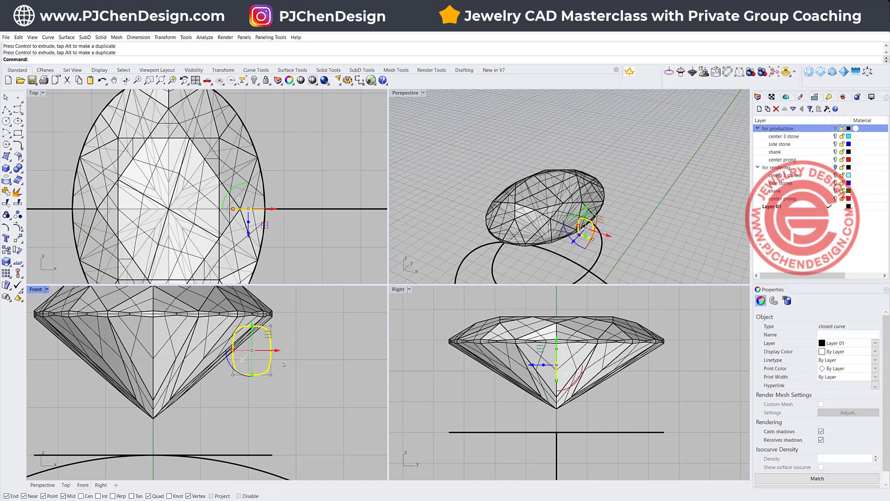
{"action": "scroll", "coordinate": [284, 364], "scroll_direction": "down", "scroll_amount": 2}
{"action": "left_click_drag", "start_coordinate": [242, 353], "coordinate": [258, 331], "text": "shift"}
{"action": "left_click", "coordinate": [319, 392]}
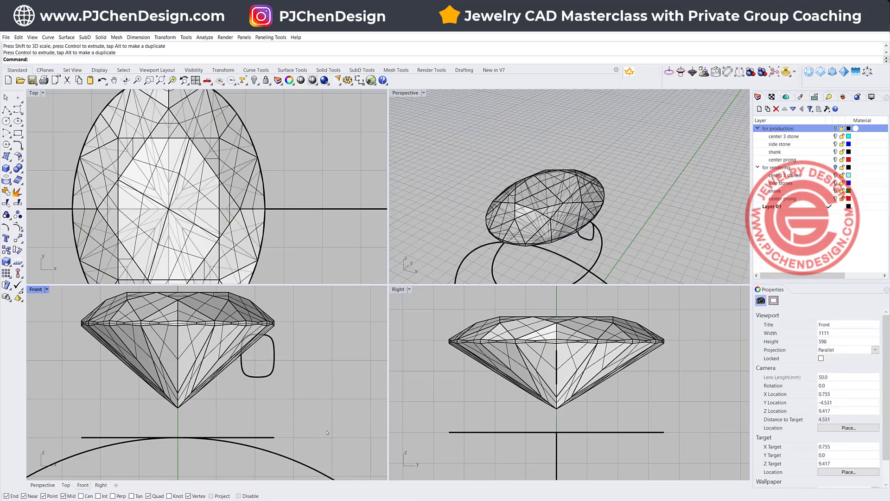
Sweep the rounded rectangle along the ellipse with Sweep 1 Rail, using the Freeform frame style and unchanged cross sections.
{"action": "left_click", "coordinate": [66, 37]}
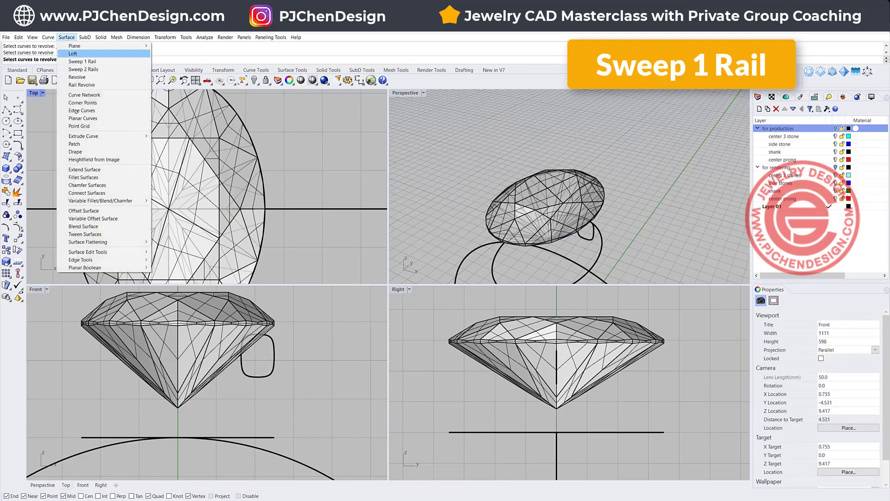
{"action": "left_click", "coordinate": [85, 61]}
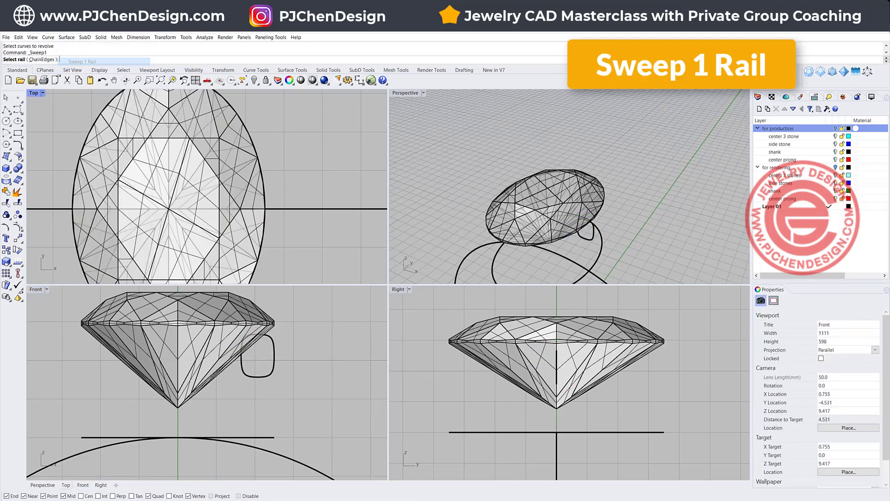
{"action": "left_click", "coordinate": [254, 436]}
{"action": "left_click", "coordinate": [272, 373]}
{"action": "key", "text": "Return"}
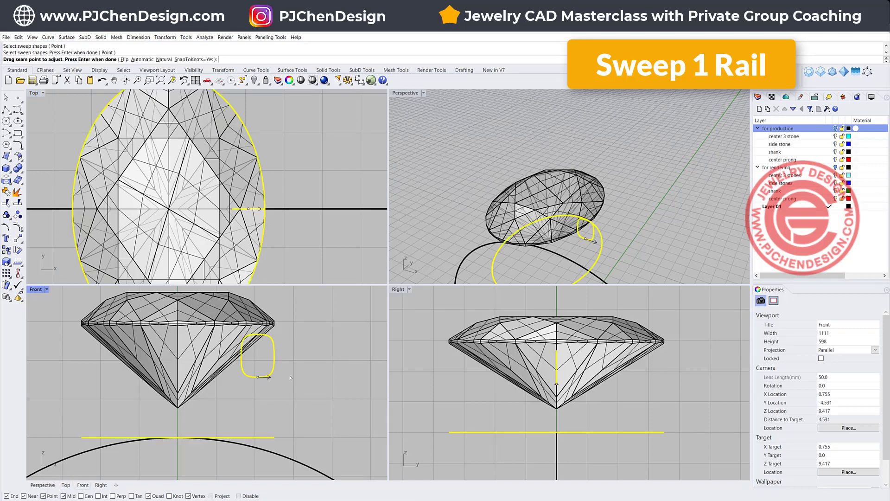
{"action": "key", "text": "Return"}
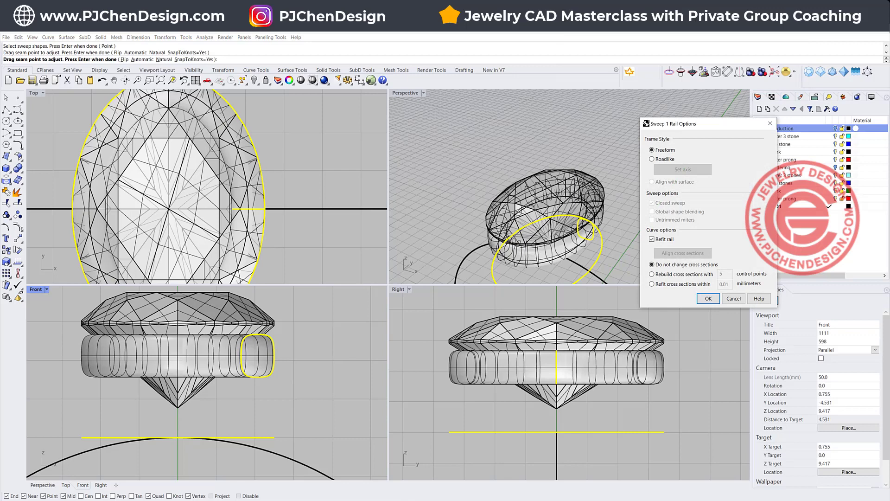
{"action": "left_click", "coordinate": [706, 299]}
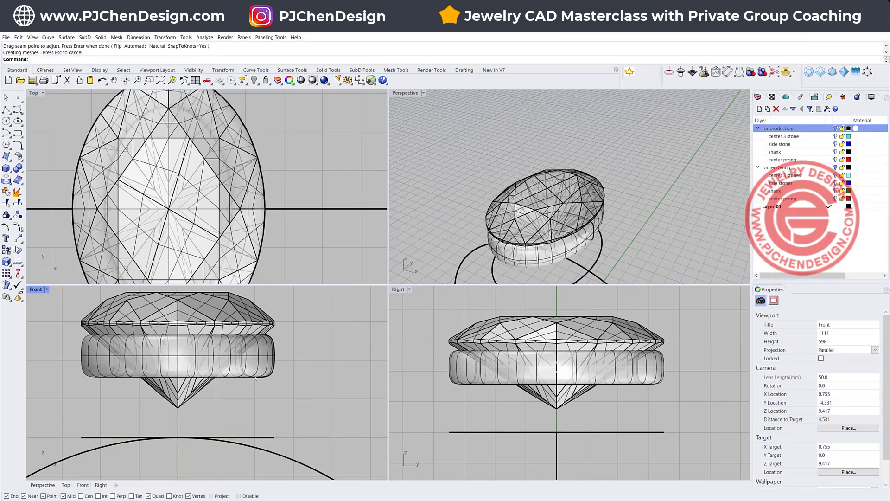
Scale the rounded rectangle profile slightly shorter in the Front view so the swept ring under the girdle becomes thinner.
{"action": "left_click", "coordinate": [255, 378]}
{"action": "left_click", "coordinate": [313, 384]}
{"action": "left_click", "coordinate": [264, 378]}
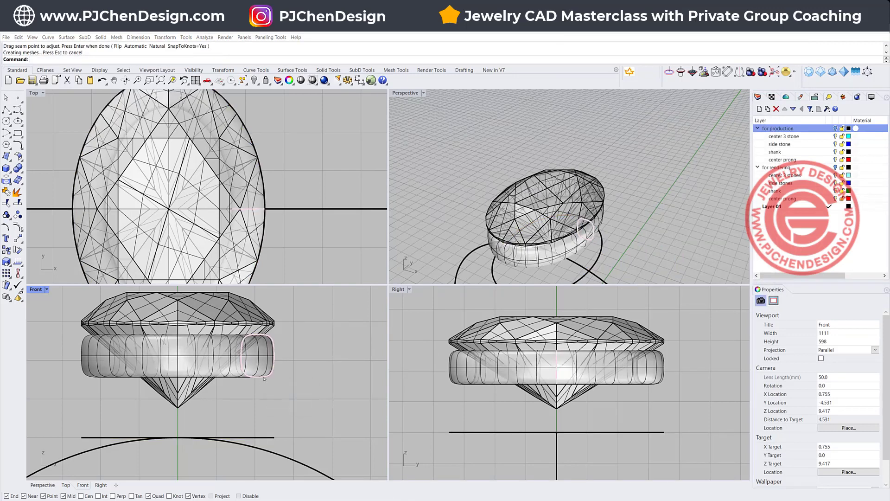
{"action": "left_click", "coordinate": [264, 379]}
{"action": "left_click", "coordinate": [288, 395]}
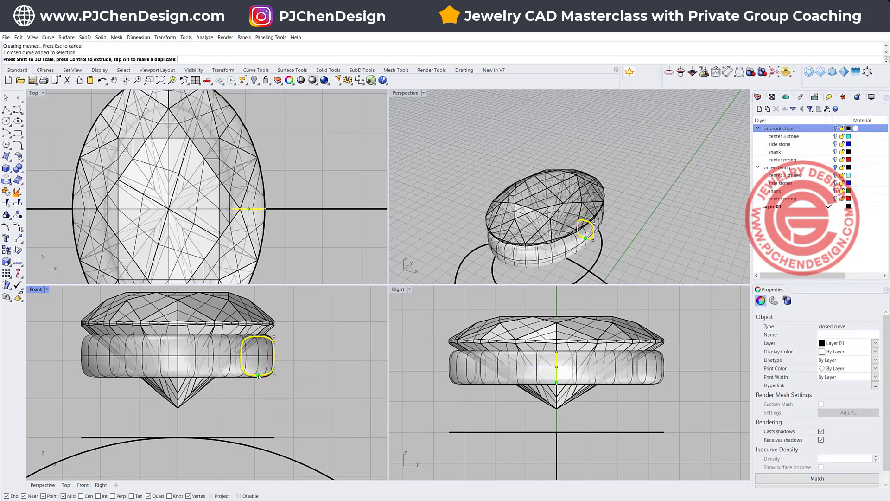
{"action": "left_click_drag", "start_coordinate": [258, 375], "coordinate": [258, 377]}
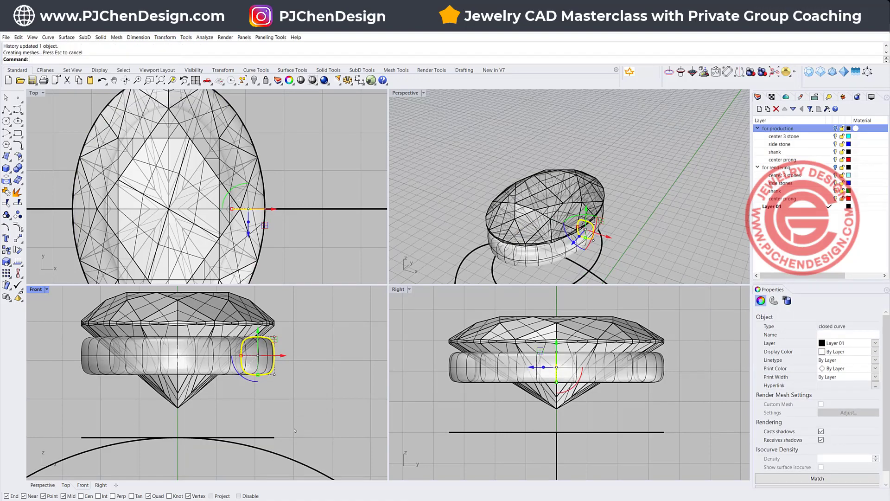
{"action": "left_click", "coordinate": [295, 430]}
Create a curve from two views using the flat ellipse and the large finger circle in the Front view.
{"action": "scroll", "coordinate": [551, 204], "scroll_direction": "down", "scroll_amount": 2}
{"action": "right_click_drag", "start_coordinate": [559, 274], "coordinate": [566, 223]}
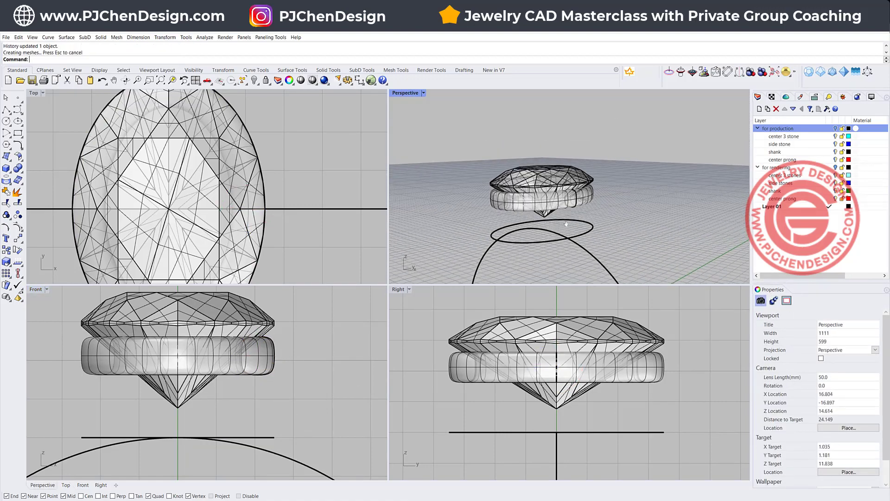
{"action": "scroll", "coordinate": [566, 224], "scroll_direction": "up", "scroll_amount": 3}
{"action": "left_click", "coordinate": [564, 228]}
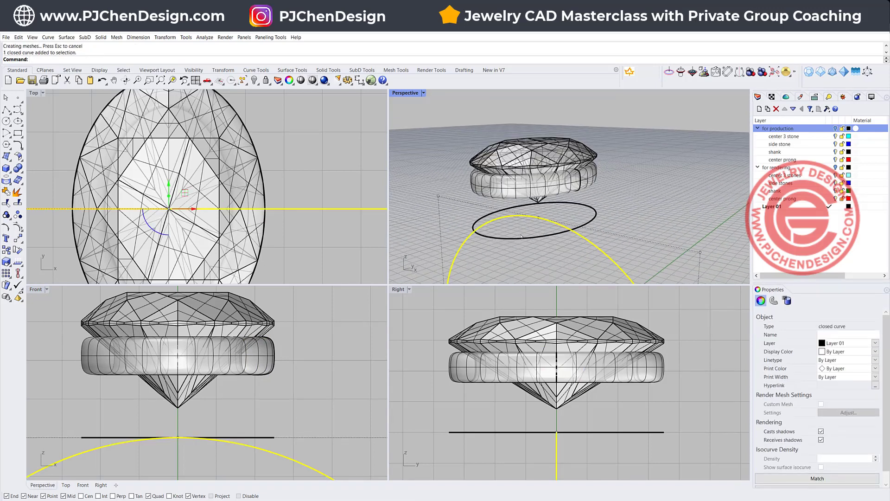
{"action": "left_click", "coordinate": [237, 448]}
{"action": "left_click", "coordinate": [18, 145]}
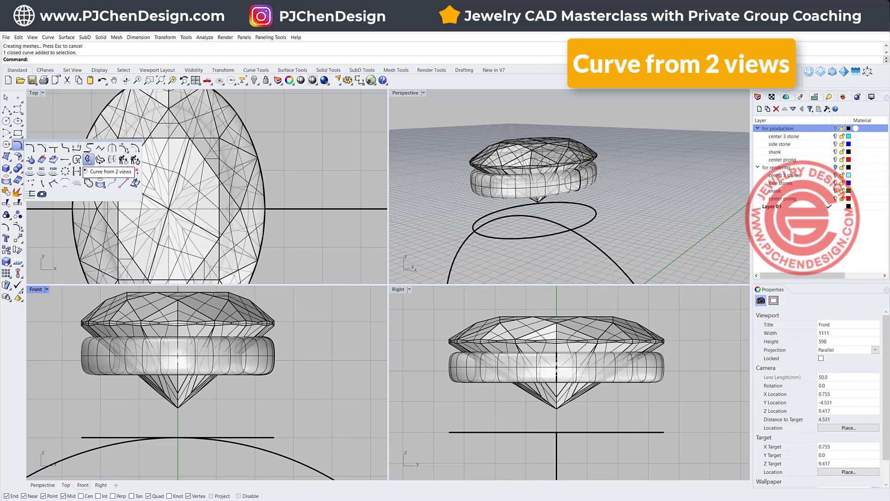
{"action": "left_click", "coordinate": [87, 160]}
{"action": "left_click", "coordinate": [271, 437]}
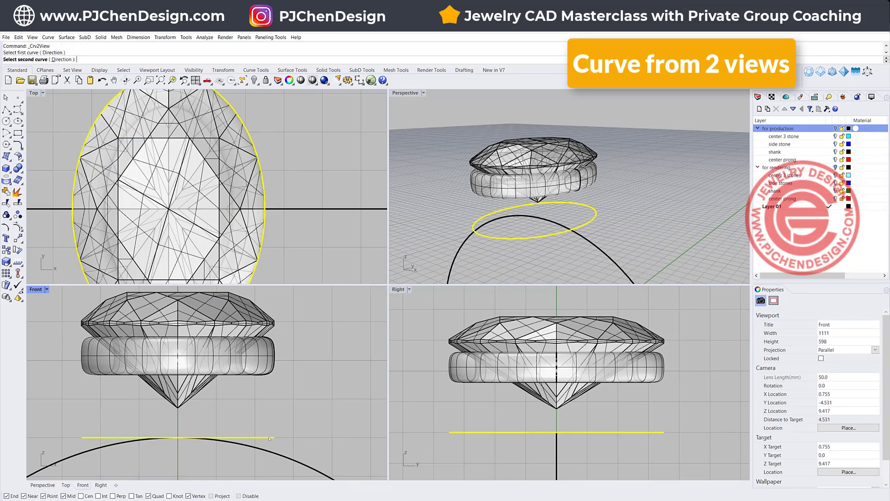
{"action": "left_click", "coordinate": [264, 450]}
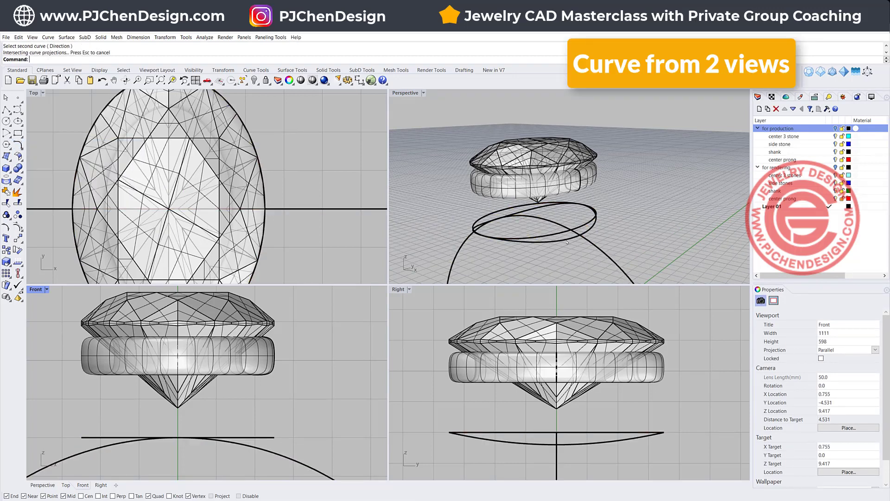
Set the display color of the new curved oval to Red.
{"action": "left_click", "coordinate": [877, 352]}
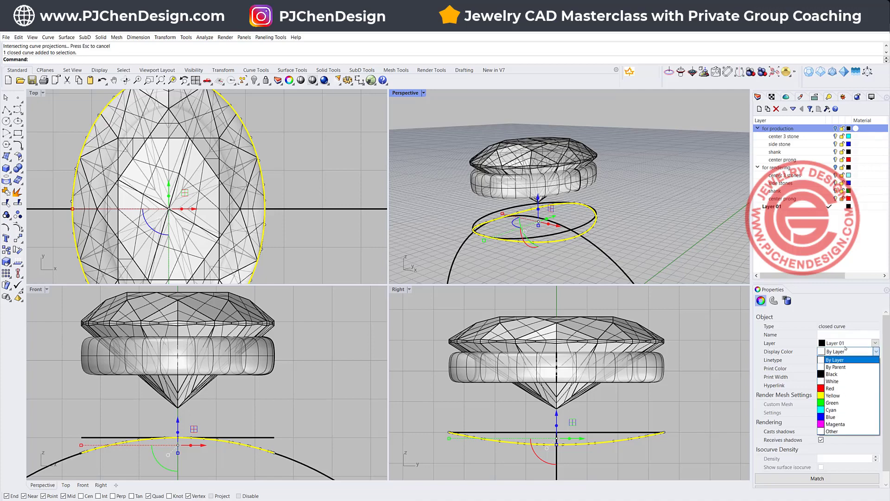
{"action": "left_click", "coordinate": [835, 382]}
{"action": "left_click", "coordinate": [485, 252]}
{"action": "right_click_drag", "start_coordinate": [484, 252], "coordinate": [570, 245]}
{"action": "left_click", "coordinate": [509, 239]}
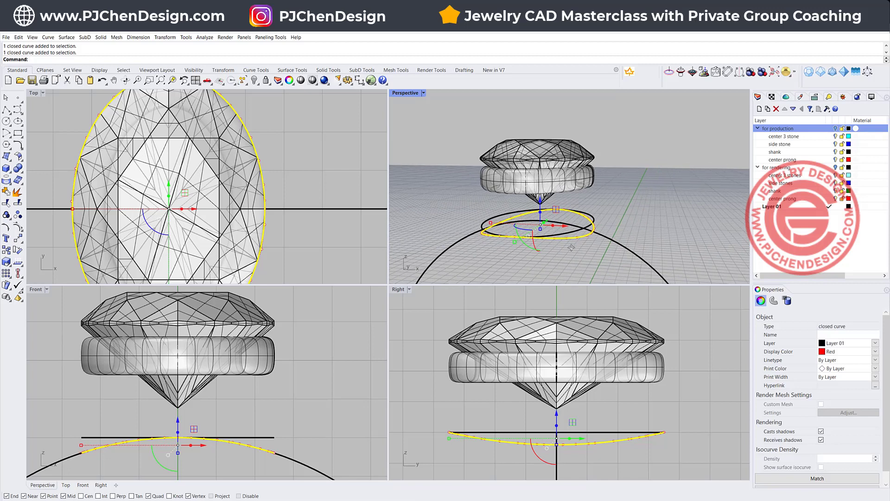
Copy the rounded rectangle profile straight down in the Front view to the end of the red curve.
{"action": "left_click", "coordinate": [272, 377]}
{"action": "left_click", "coordinate": [297, 395]}
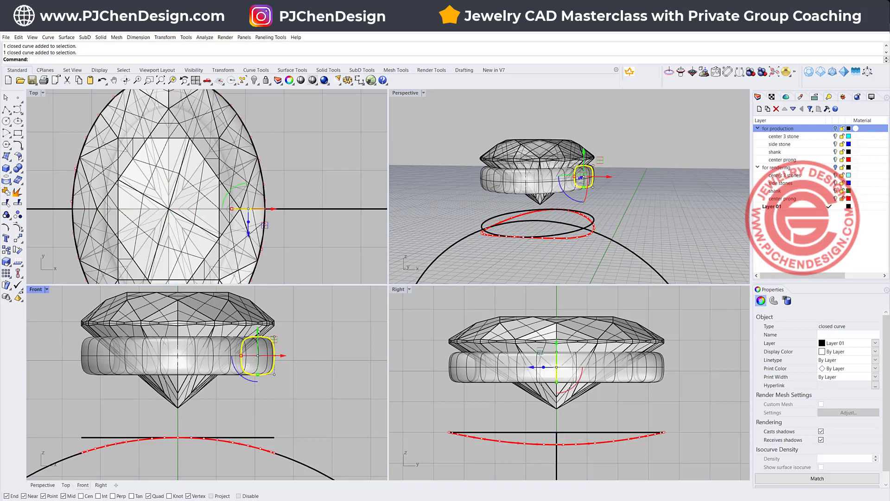
{"action": "left_click_drag", "start_coordinate": [258, 331], "coordinate": [258, 407]}
{"action": "scroll", "coordinate": [263, 433], "scroll_direction": "up", "scroll_amount": 2}
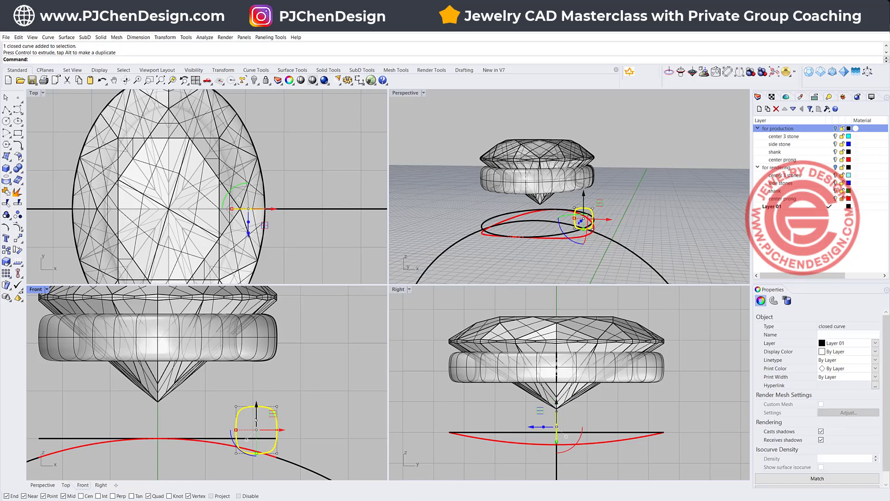
Sweep the lower rounded rectangle along the red curve with Sweep 1 Rail, using the Freeform frame style and unchanged cross sections.
{"action": "left_click", "coordinate": [438, 132]}
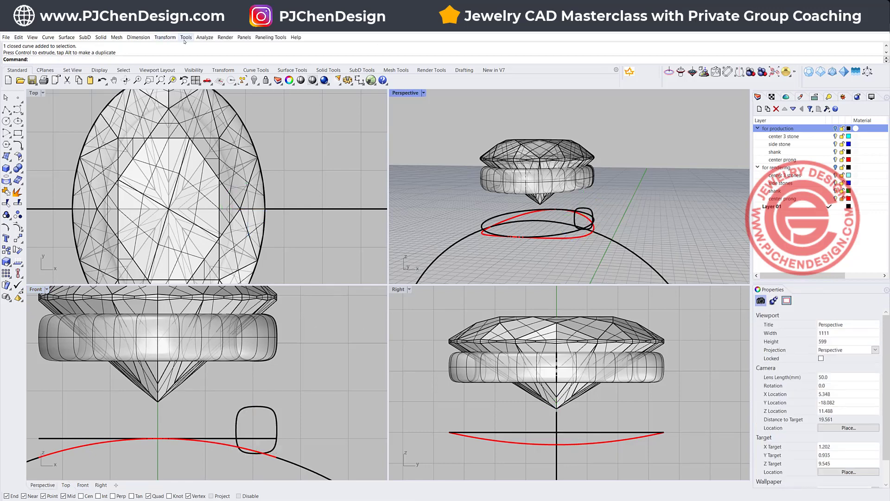
{"action": "left_click", "coordinate": [85, 37]}
{"action": "mouse_move", "coordinate": [69, 38]}
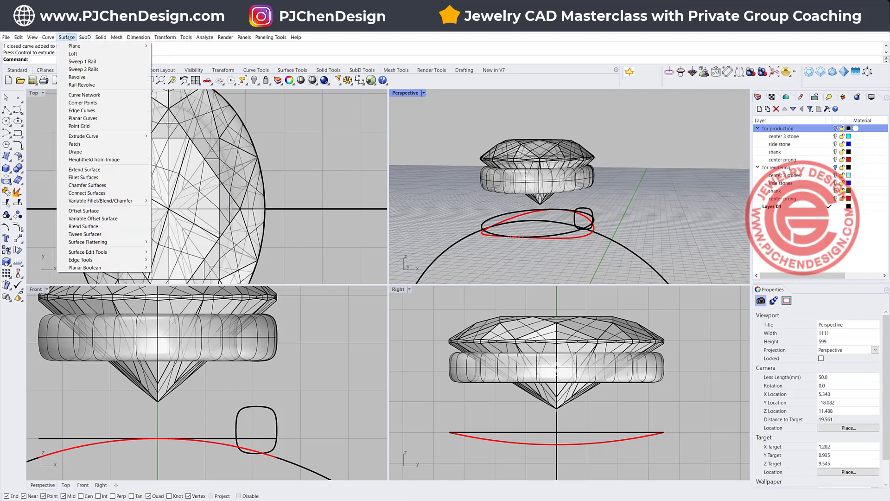
{"action": "left_click", "coordinate": [82, 62]}
{"action": "left_click", "coordinate": [578, 238]}
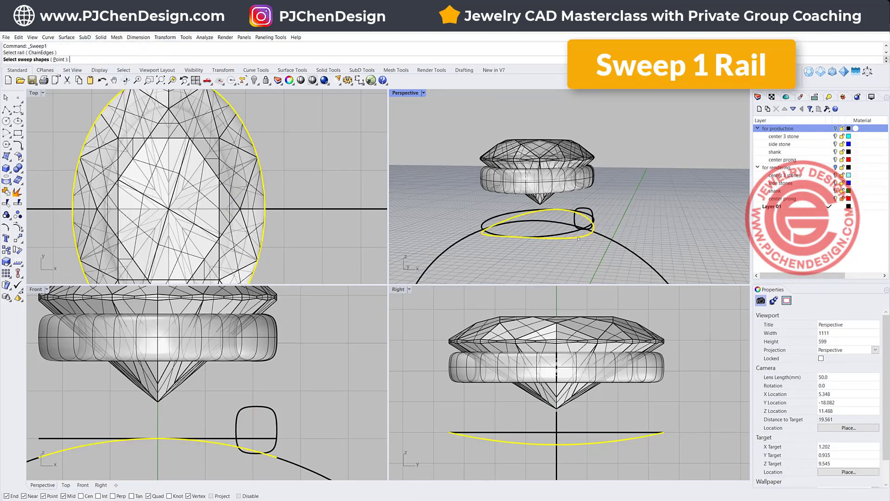
{"action": "left_click", "coordinate": [591, 217]}
{"action": "key", "text": "Return"}
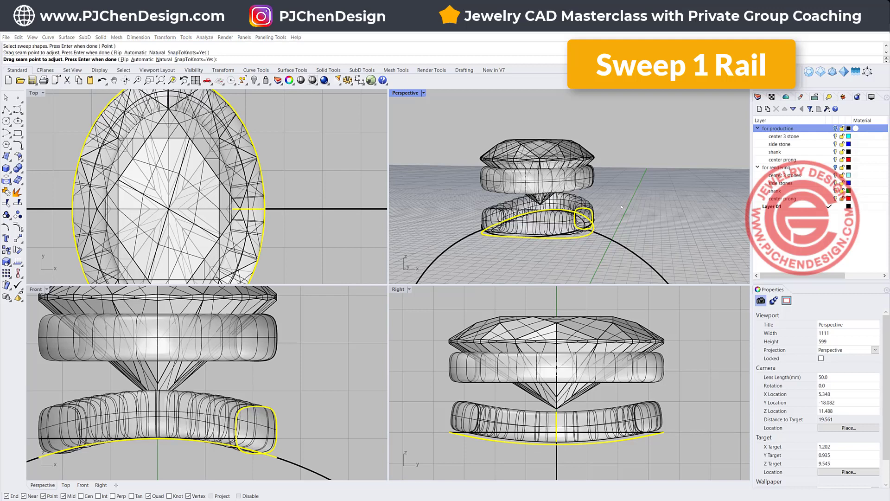
{"action": "key", "text": "Return"}
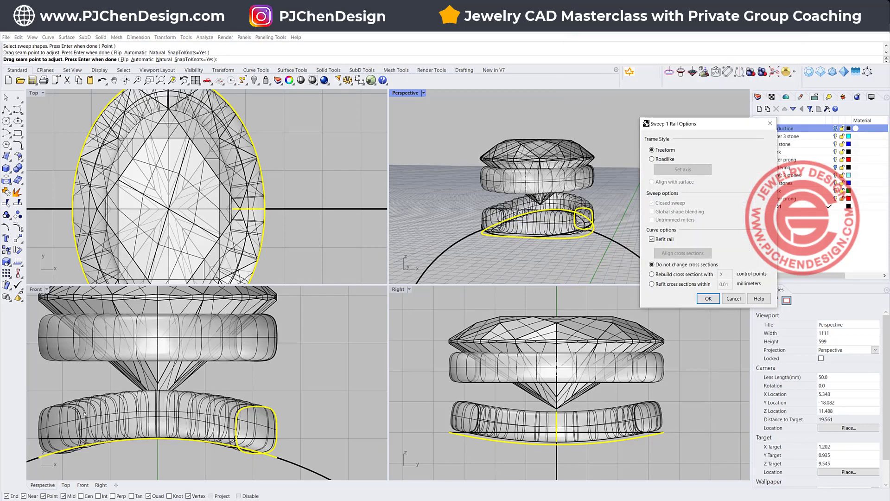
{"action": "left_click", "coordinate": [708, 298]}
{"action": "right_click_drag", "start_coordinate": [432, 215], "coordinate": [394, 184]}
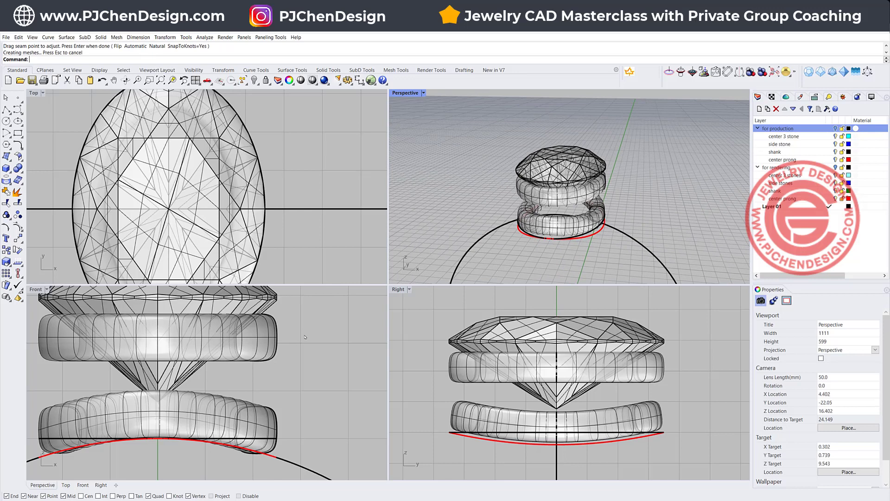
Draw a straight, outward-slanting prong curve in the Front view from the lower ring's outer end to above the stone.
{"action": "scroll", "coordinate": [226, 350], "scroll_direction": "down", "scroll_amount": 3}
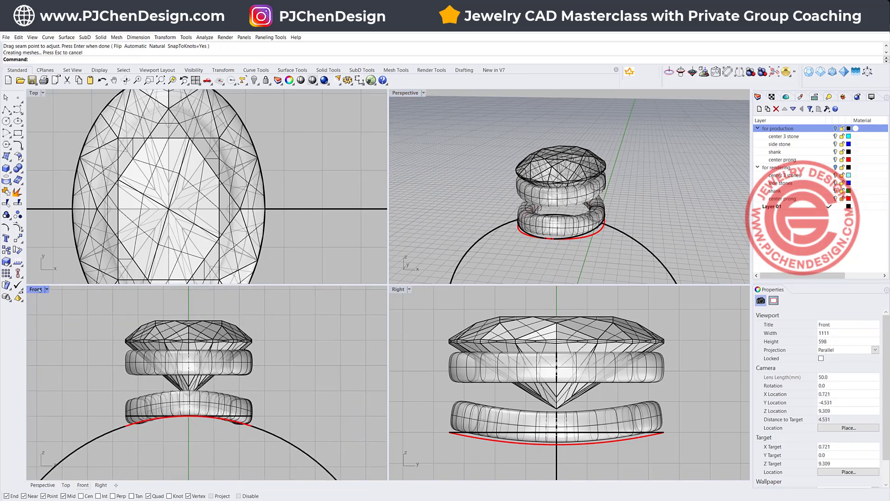
{"action": "left_click", "coordinate": [18, 110]}
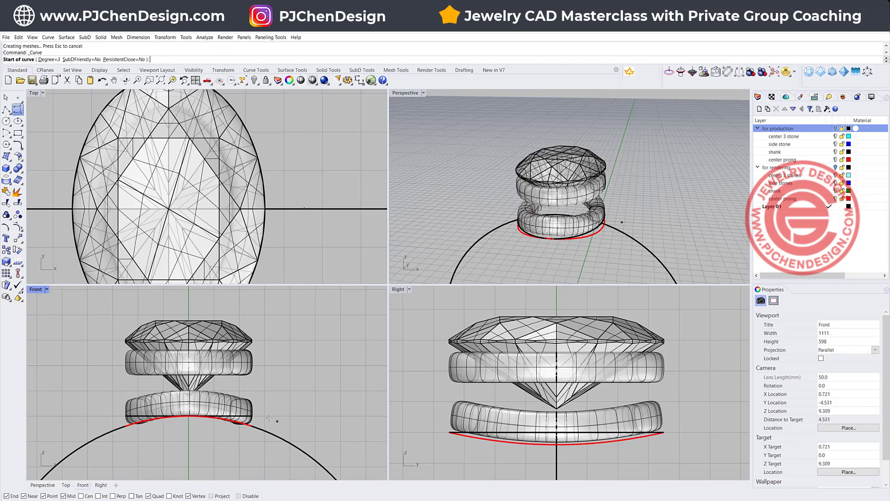
{"action": "left_click", "coordinate": [252, 423]}
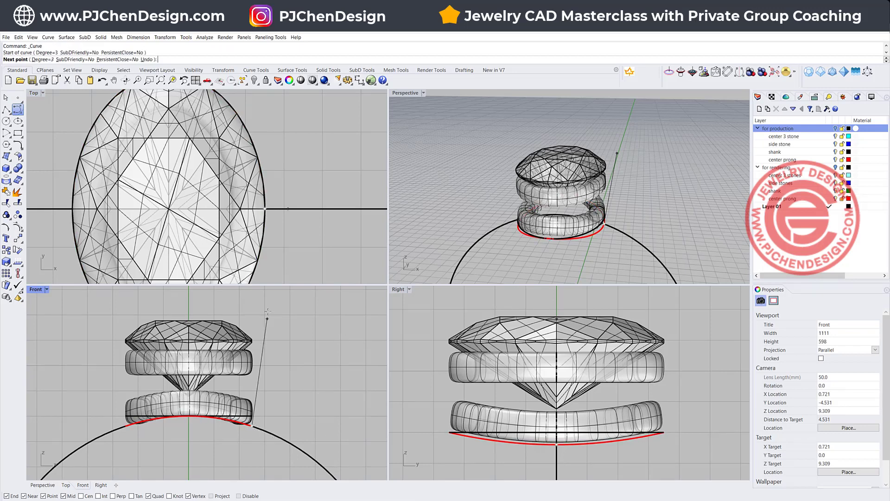
{"action": "left_click", "coordinate": [266, 306]}
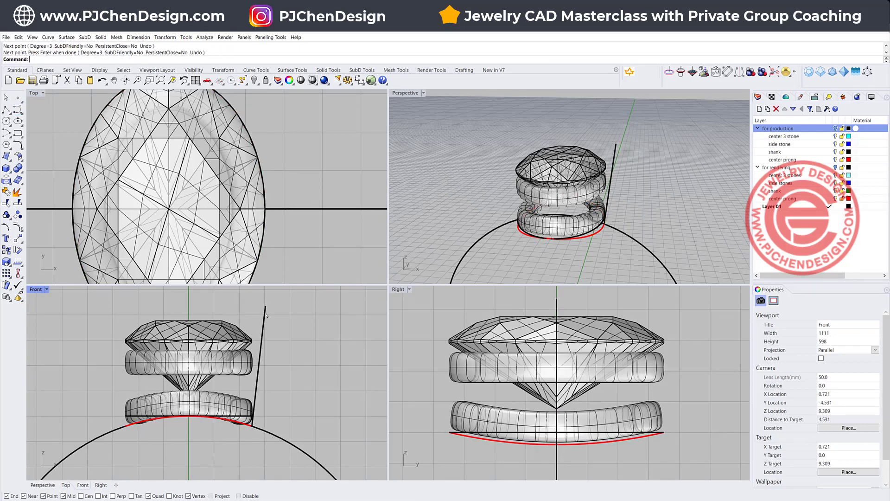
{"action": "key", "text": "Return"}
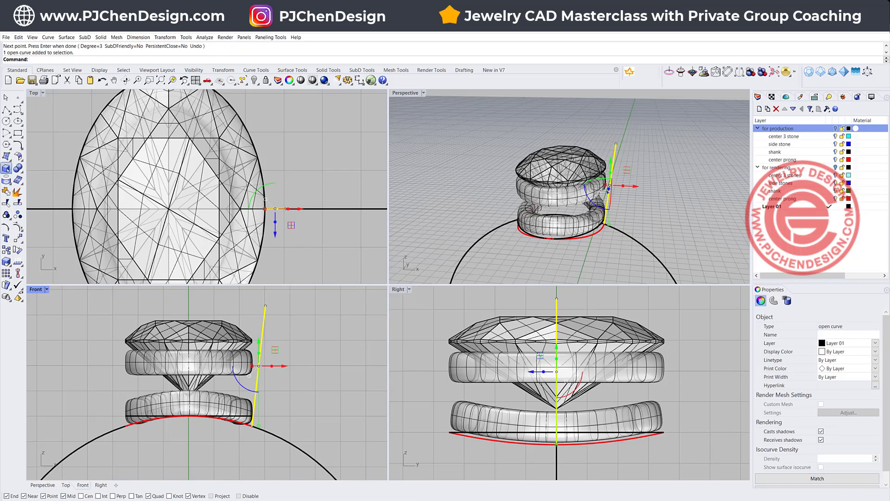
Try a round-capped pipe along the slanted prong line and delete the resulting solid.
{"action": "left_click", "coordinate": [38, 199]}
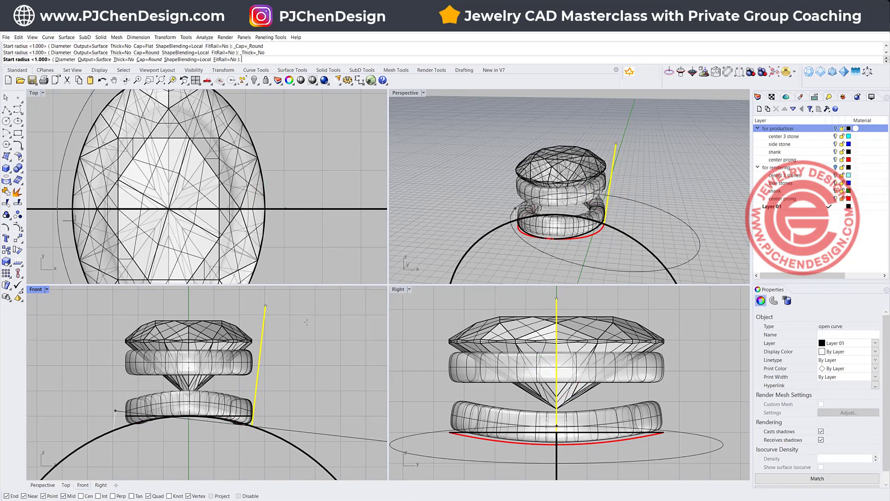
{"action": "left_click", "coordinate": [269, 384]}
{"action": "key", "text": "Return"}
{"action": "key", "text": "Return"}
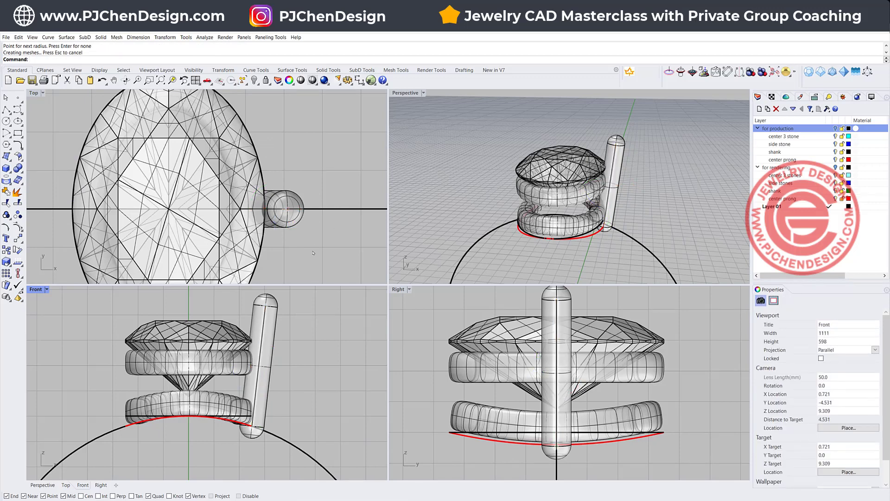
{"action": "left_click", "coordinate": [275, 313]}
{"action": "key", "text": "Delete"}
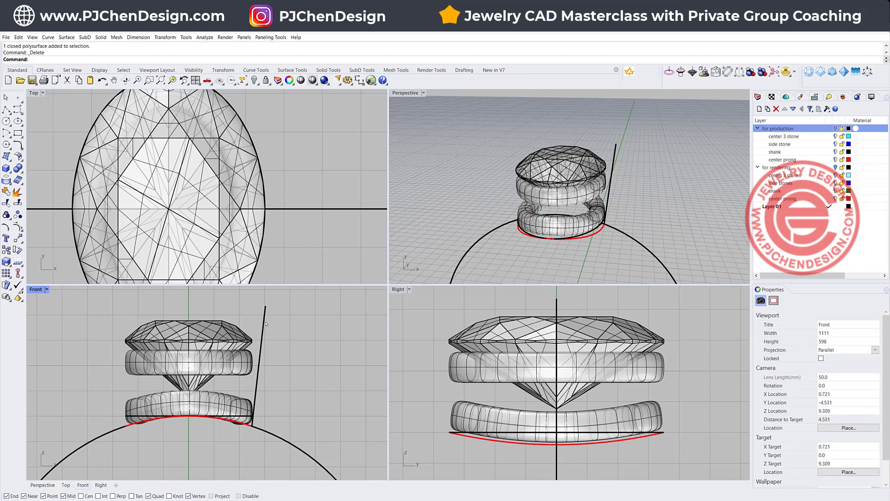
Shorten the slanted prong line by moving its upper control point down and slightly inward to the upper ring's top level.
{"action": "left_click", "coordinate": [261, 343]}
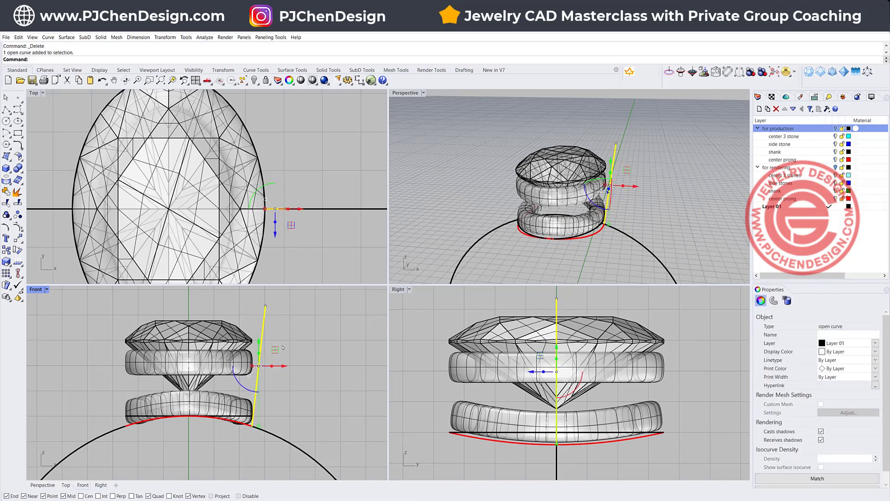
{"action": "left_click", "coordinate": [265, 306]}
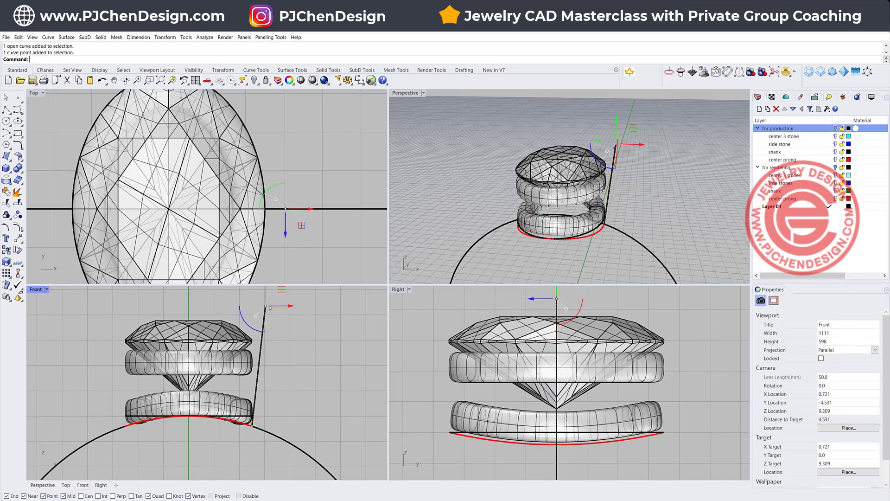
{"action": "right_click_drag", "start_coordinate": [280, 317], "coordinate": [282, 352]}
{"action": "left_click_drag", "start_coordinate": [283, 325], "coordinate": [279, 370]}
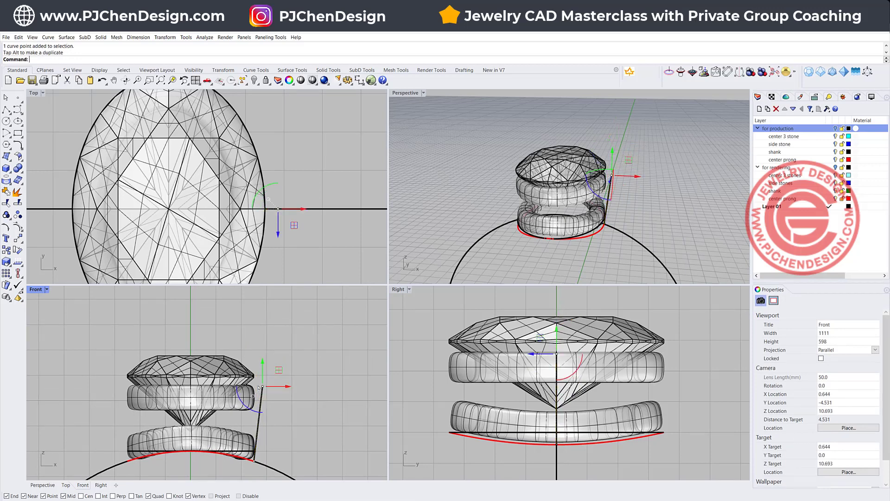
Draw a short line sloping down over the stone's crown edge in the enlarged Front view and nudge it slightly up and outward.
{"action": "scroll", "coordinate": [247, 364], "scroll_direction": "up", "scroll_amount": 6}
{"action": "right_click_drag", "start_coordinate": [253, 379], "coordinate": [227, 327]}
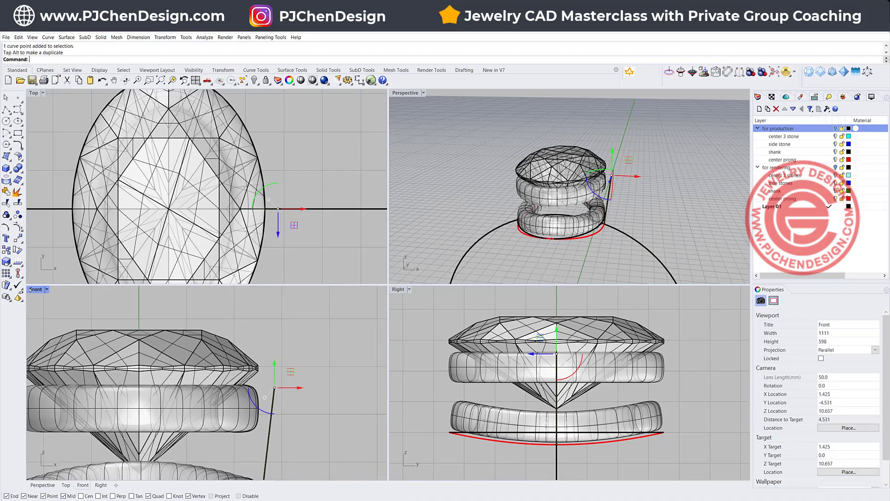
{"action": "double_click", "coordinate": [34, 289]}
{"action": "right_click_drag", "start_coordinate": [532, 205], "coordinate": [405, 191]}
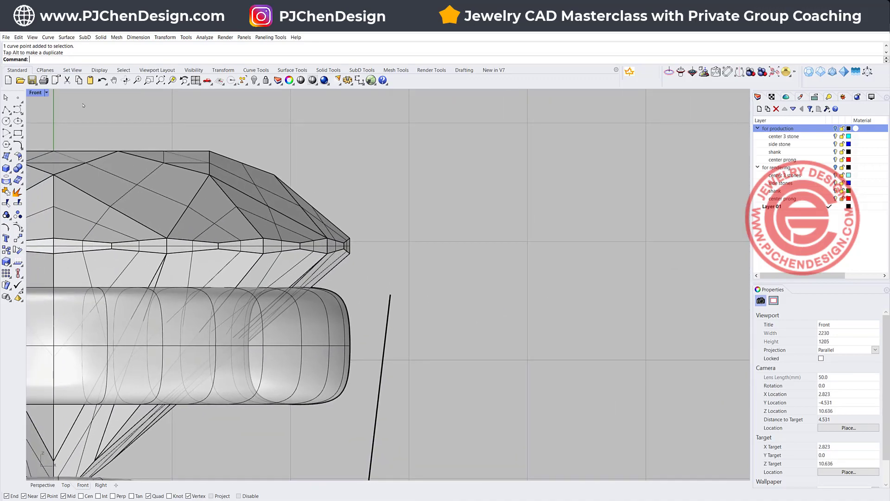
{"action": "left_click", "coordinate": [6, 109]}
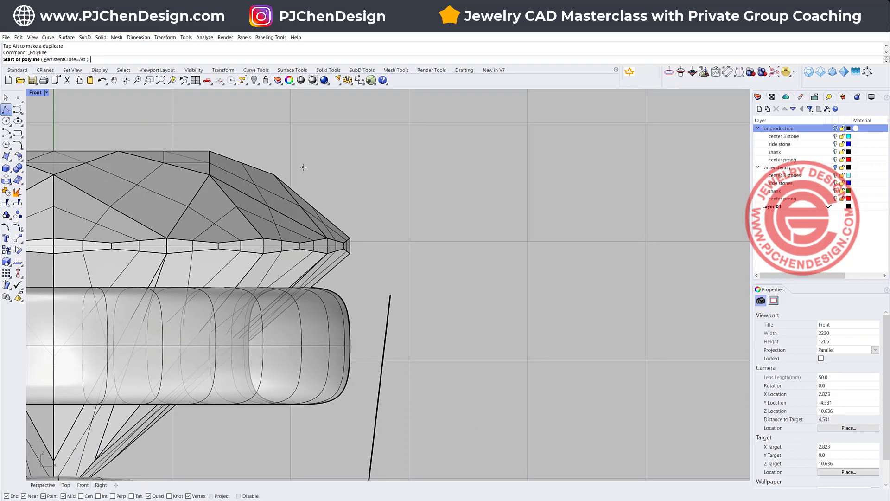
{"action": "left_click", "coordinate": [303, 167]}
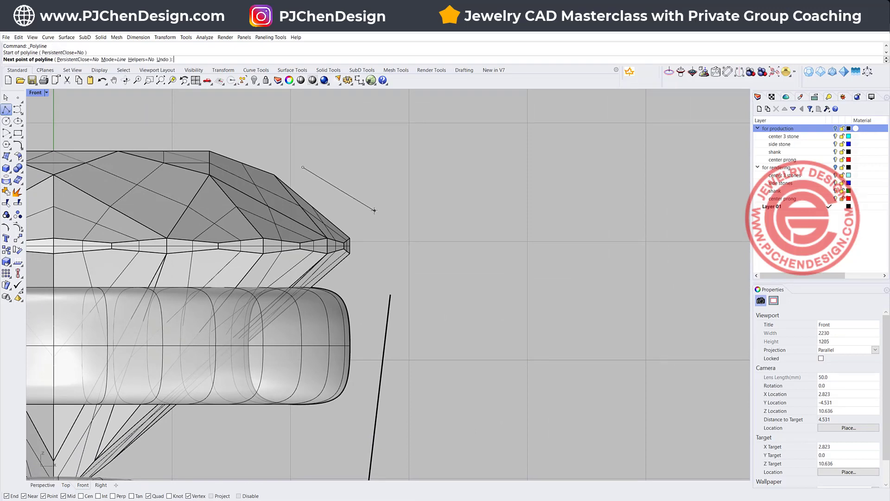
{"action": "left_click", "coordinate": [375, 210]}
{"action": "key", "text": "Return"}
{"action": "right_click_drag", "start_coordinate": [353, 206], "coordinate": [351, 228]}
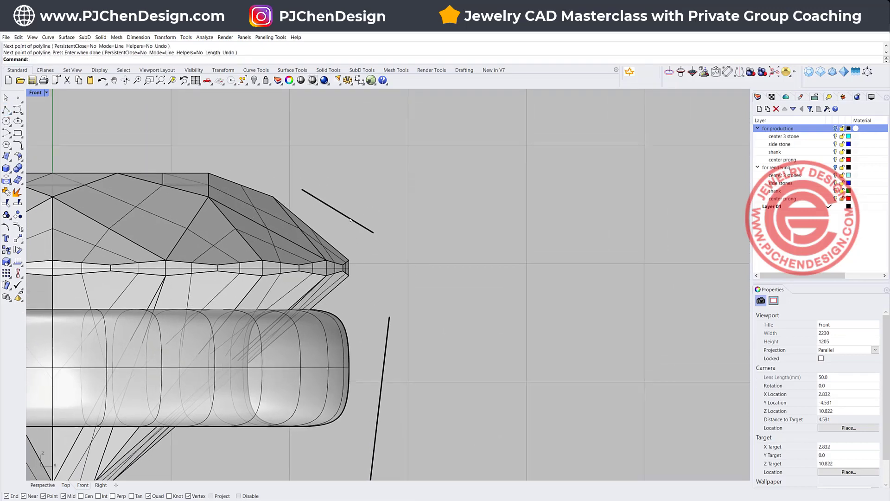
{"action": "left_click", "coordinate": [351, 220]}
{"action": "left_click_drag", "start_coordinate": [354, 195], "coordinate": [356, 190]}
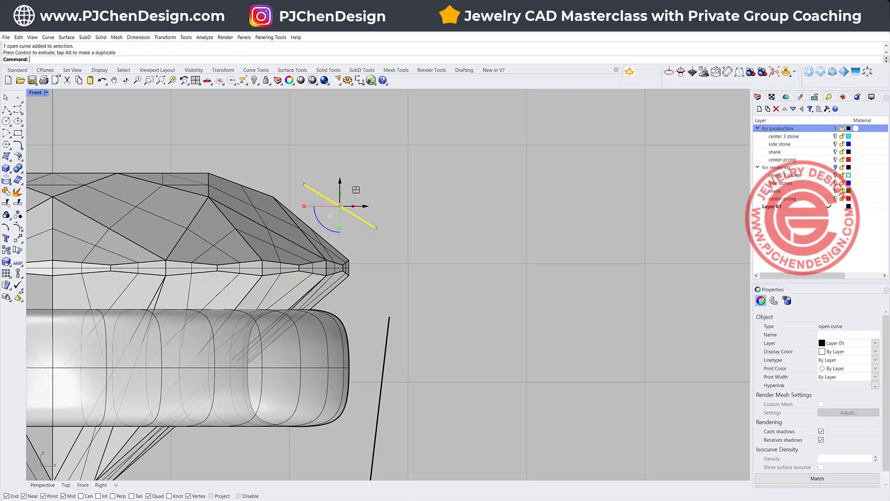
Blend the short crown line into the slanted prong line with tangency at both ends.
{"action": "left_click", "coordinate": [429, 372]}
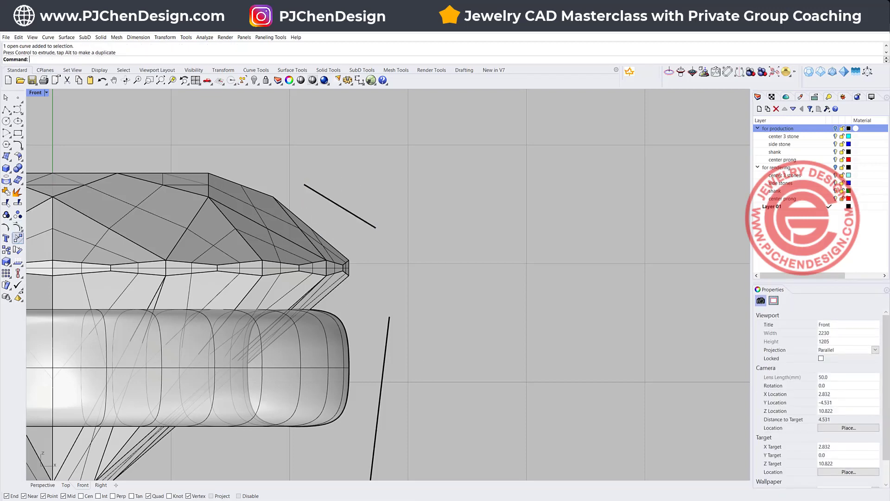
{"action": "left_click", "coordinate": [17, 237]}
{"action": "left_click", "coordinate": [20, 146]}
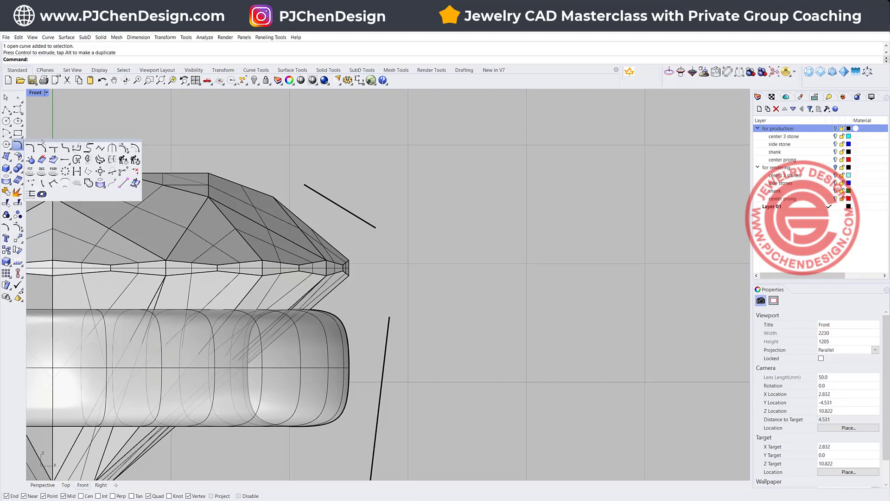
{"action": "left_click", "coordinate": [77, 149]}
{"action": "left_click", "coordinate": [372, 229]}
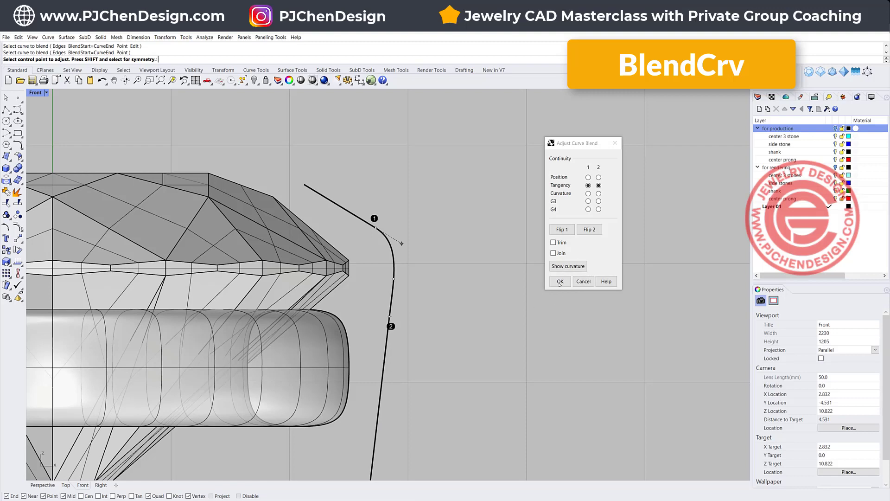
{"action": "left_click", "coordinate": [560, 281]}
Join the crown line, blend curve and slanted line into a single prong curve.
{"action": "scroll", "coordinate": [459, 269], "scroll_direction": "down", "scroll_amount": 5}
{"action": "left_click_drag", "start_coordinate": [438, 279], "coordinate": [402, 223]}
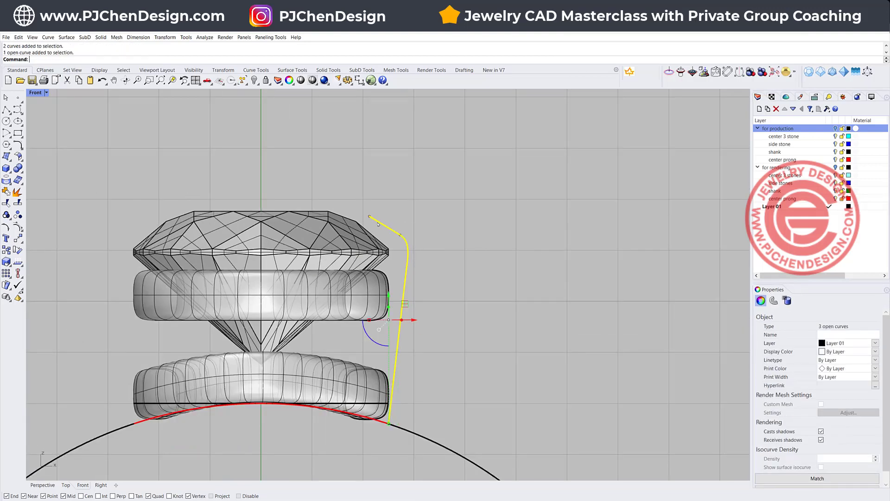
{"action": "left_click", "coordinate": [6, 191]}
Move the upper end control point of the joined prong curve slightly down and outward from the stone's crown.
{"action": "scroll", "coordinate": [399, 219], "scroll_direction": "up", "scroll_amount": 3}
{"action": "right_click_drag", "start_coordinate": [350, 243], "coordinate": [349, 252]}
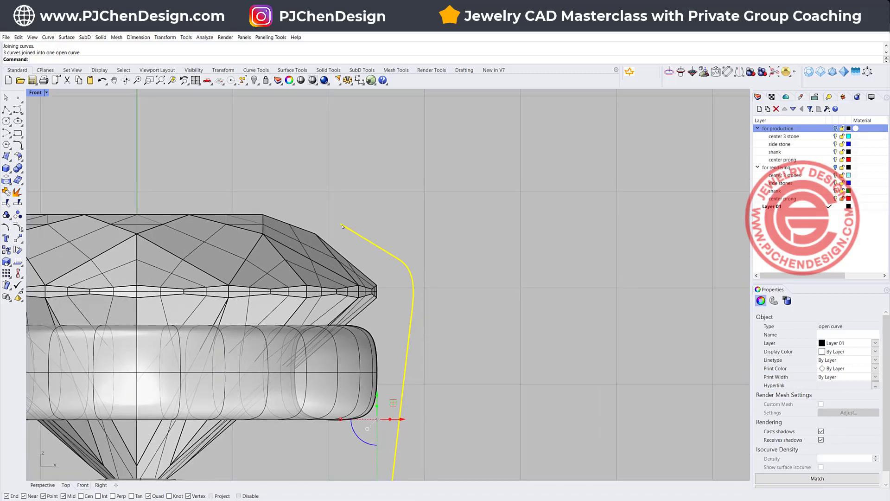
{"action": "key", "text": "F10"}
{"action": "left_click", "coordinate": [353, 221]}
{"action": "left_click", "coordinate": [341, 224]}
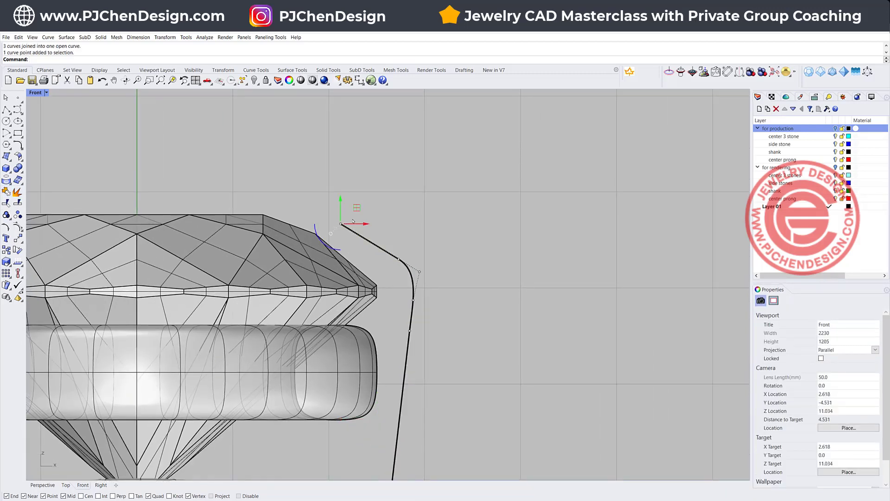
{"action": "left_click_drag", "start_coordinate": [356, 207], "coordinate": [371, 220]}
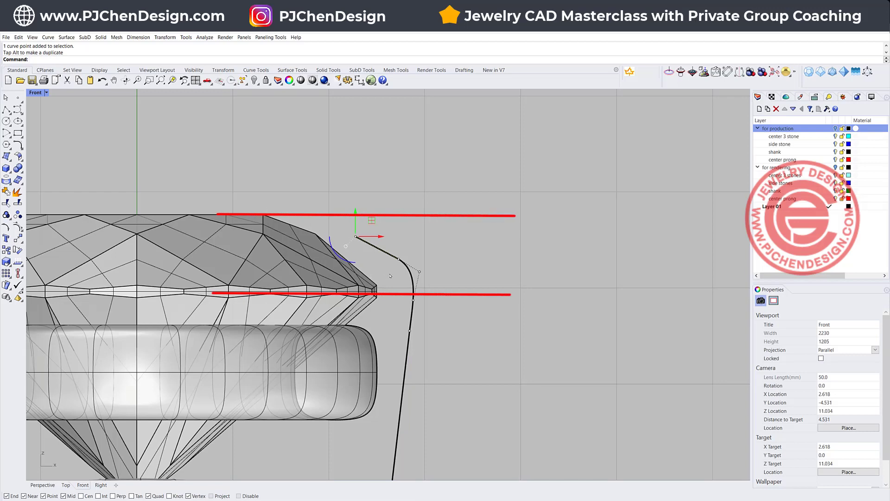
{"action": "key", "text": "Escape"}
Rebuild the joined prong curve with 10 points and degree 3, deleting the input curve.
{"action": "left_click", "coordinate": [408, 265]}
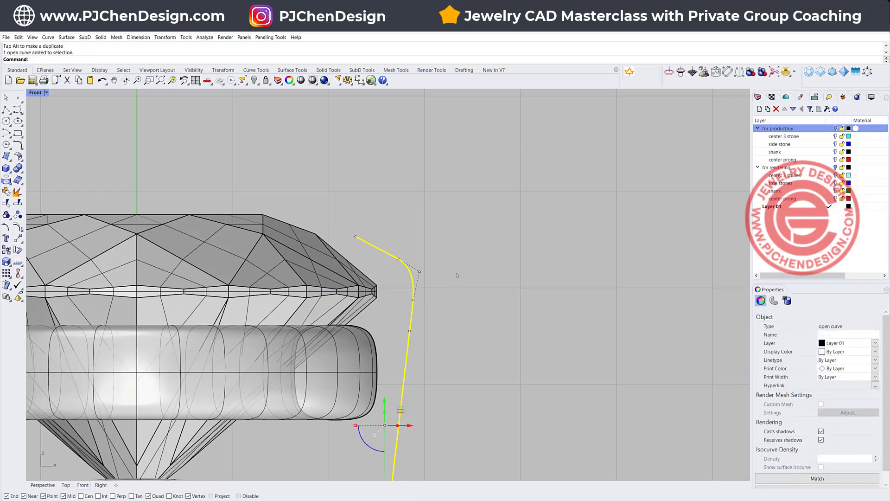
{"action": "type", "text": "Rebuild"}
{"action": "key", "text": "Return"}
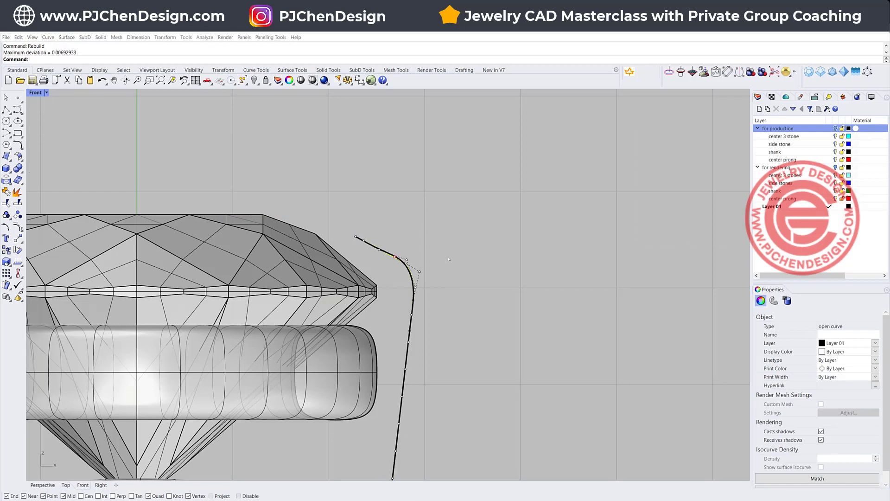
{"action": "scroll", "coordinate": [505, 230], "scroll_direction": "down", "scroll_amount": 2}
{"action": "right_click_drag", "start_coordinate": [513, 229], "coordinate": [497, 202]}
{"action": "left_click", "coordinate": [678, 163]}
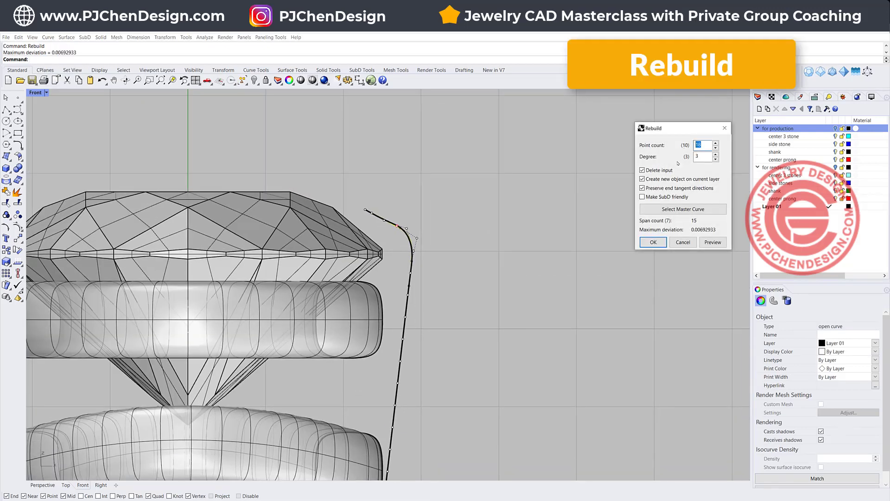
{"action": "type", "text": "8"}
{"action": "scroll", "coordinate": [494, 222], "scroll_direction": "down", "scroll_amount": 2}
{"action": "scroll", "coordinate": [416, 248], "scroll_direction": "up", "scroll_amount": 2}
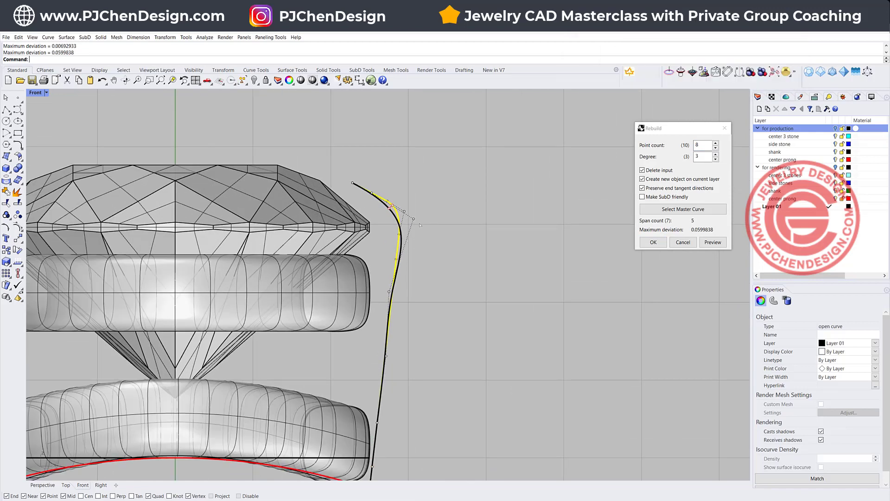
{"action": "left_click", "coordinate": [690, 158]}
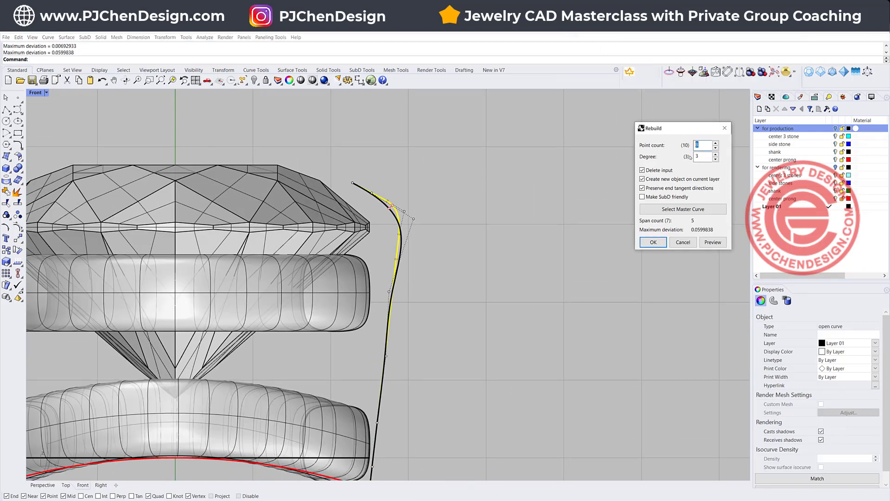
{"action": "type", "text": "10"}
{"action": "left_click", "coordinate": [654, 244]}
{"action": "left_click", "coordinate": [426, 255]}
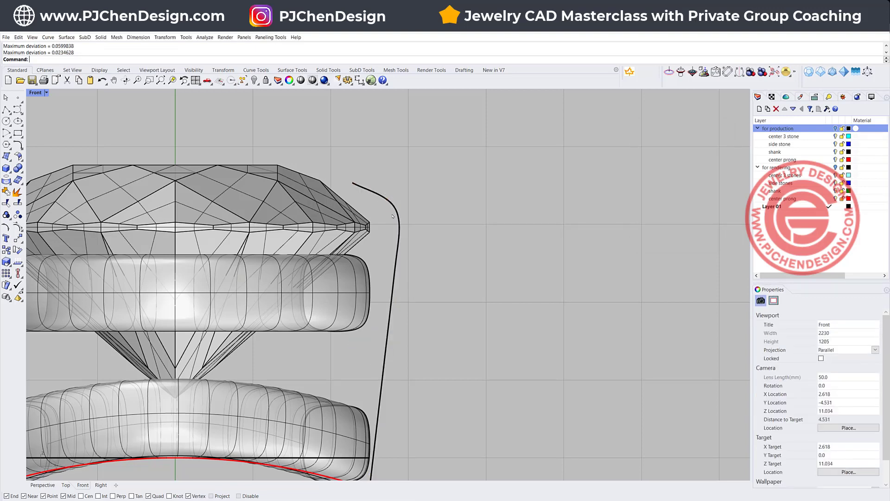
Pull the control point at the rebuilt curve's upper bend slightly inward and down.
{"action": "left_click", "coordinate": [399, 263]}
{"action": "scroll", "coordinate": [394, 274], "scroll_direction": "down", "scroll_amount": 4}
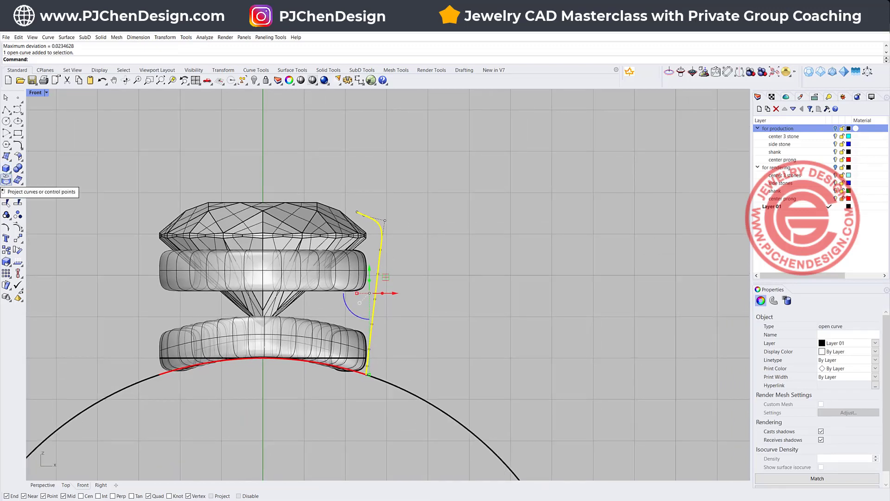
{"action": "left_click", "coordinate": [6, 169]}
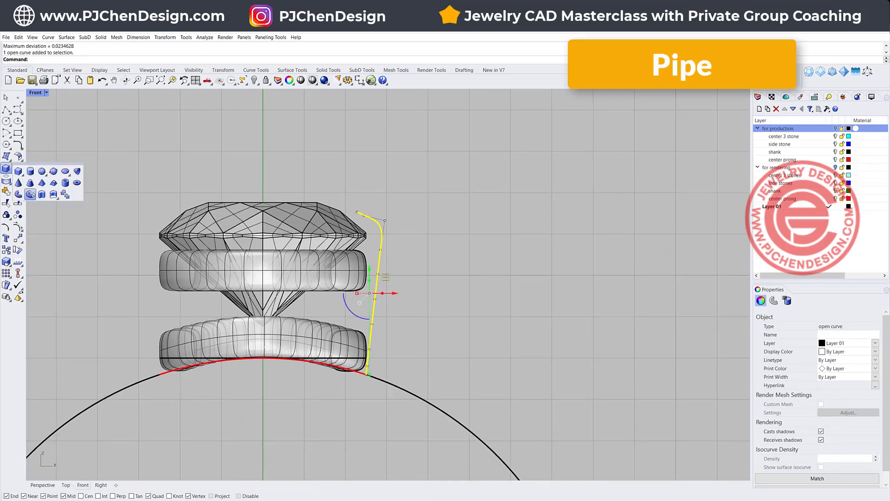
{"action": "left_click", "coordinate": [29, 194]}
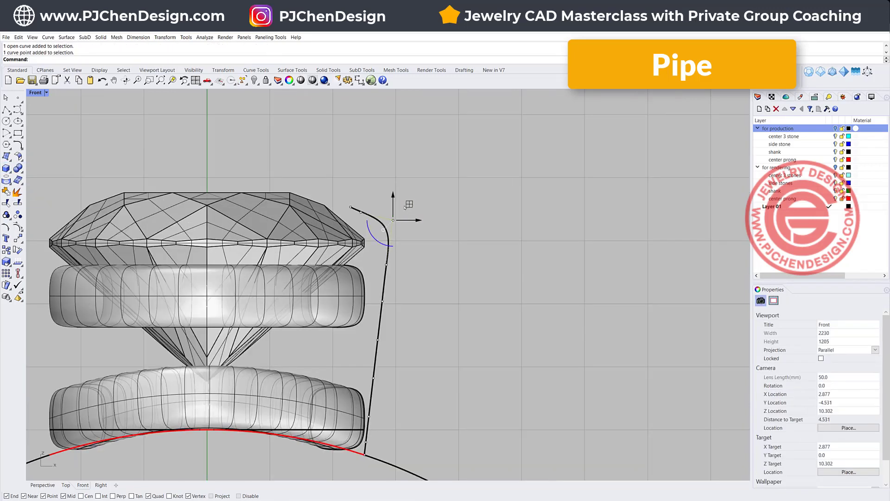
{"action": "left_click_drag", "start_coordinate": [410, 203], "coordinate": [398, 216]}
{"action": "key", "text": "Escape"}
{"action": "key", "text": "Escape"}
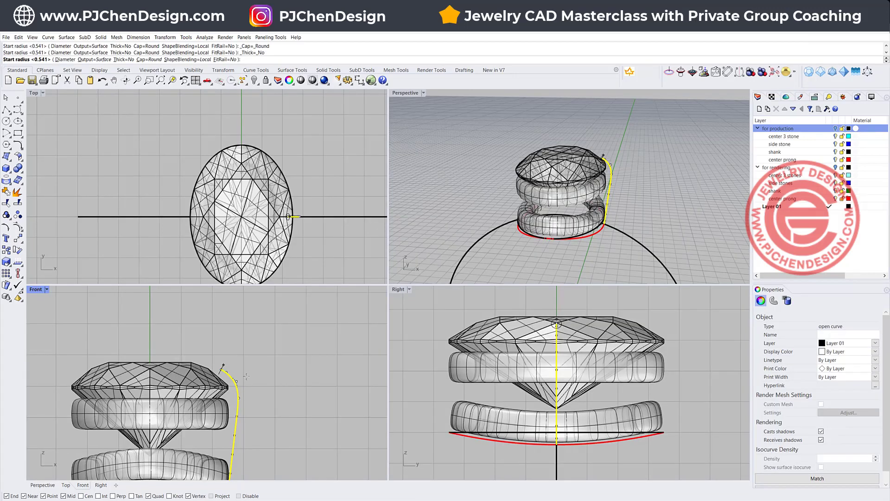
Pipe the prong curve with round caps and a 0.5 radius at both ends.
{"action": "type", "text": "0"}
{"action": "key", "text": "Return"}
{"action": "key", "text": "Return"}
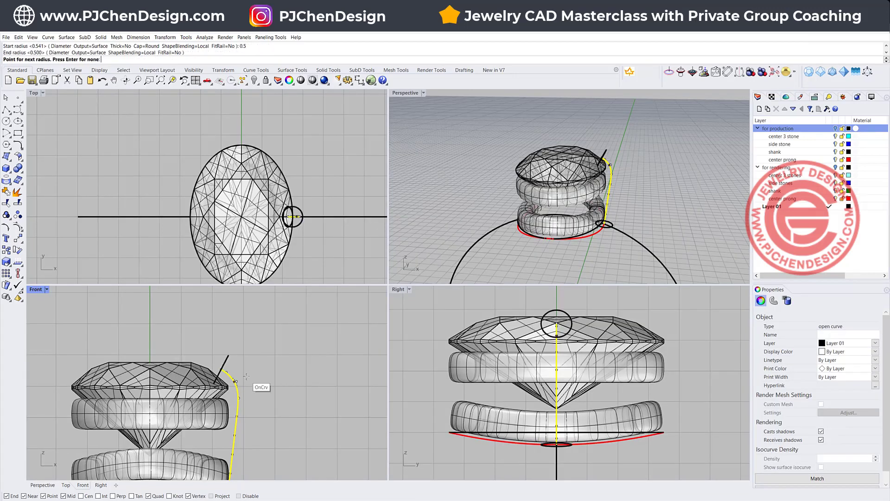
{"action": "key", "text": "Return"}
{"action": "key", "text": "Escape"}
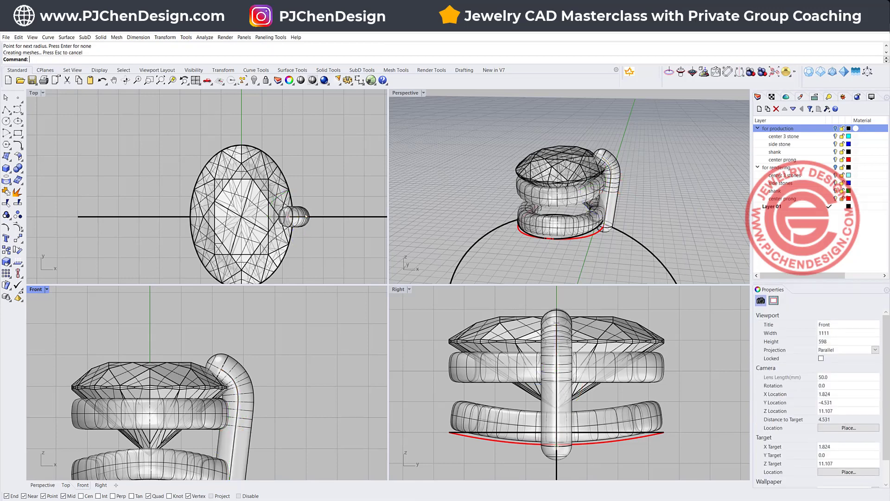
Rotate the prong solid 45 degrees around the origin in the Top view.
{"action": "scroll", "coordinate": [290, 202], "scroll_direction": "up", "scroll_amount": 3}
{"action": "left_click", "coordinate": [311, 217]}
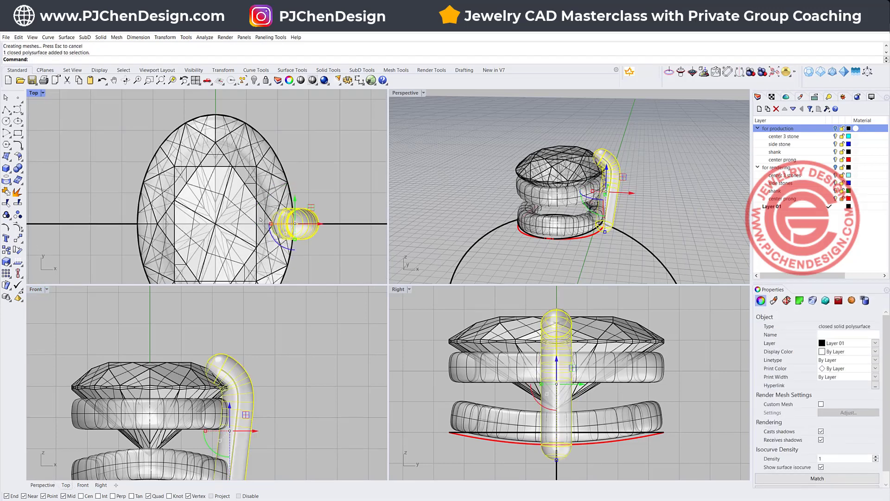
{"action": "left_click", "coordinate": [18, 249]}
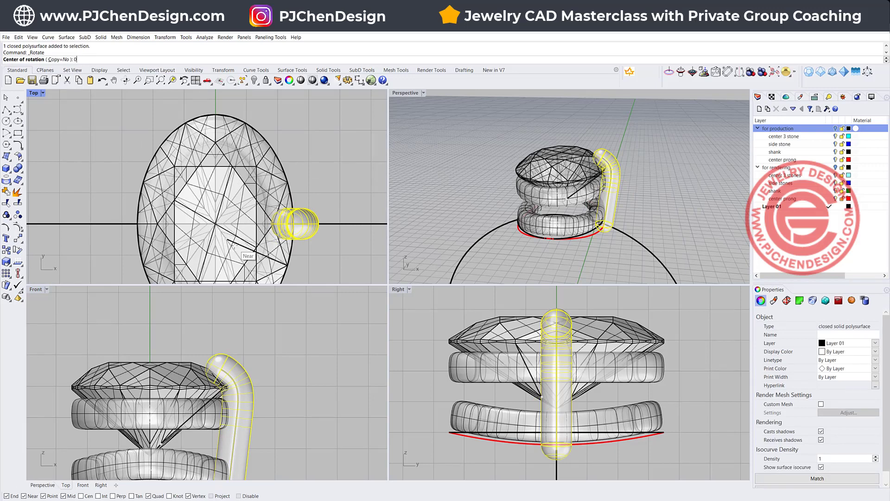
{"action": "type", "text": "0"}
{"action": "key", "text": "Return"}
{"action": "left_click", "coordinate": [353, 224]}
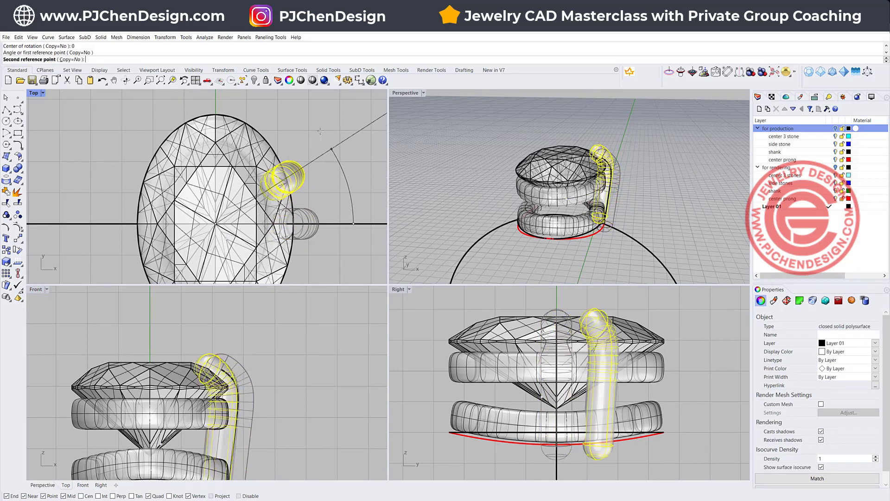
{"action": "type", "text": "45"}
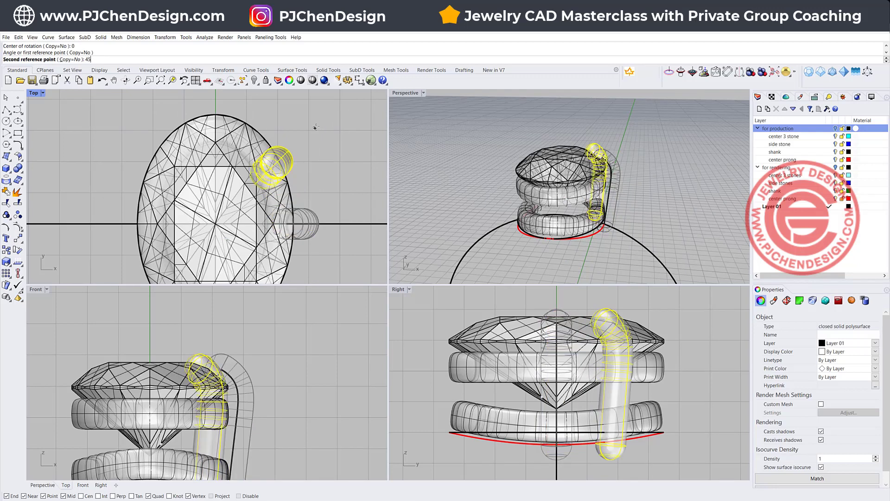
{"action": "key", "text": "Return"}
{"action": "left_click", "coordinate": [317, 130]}
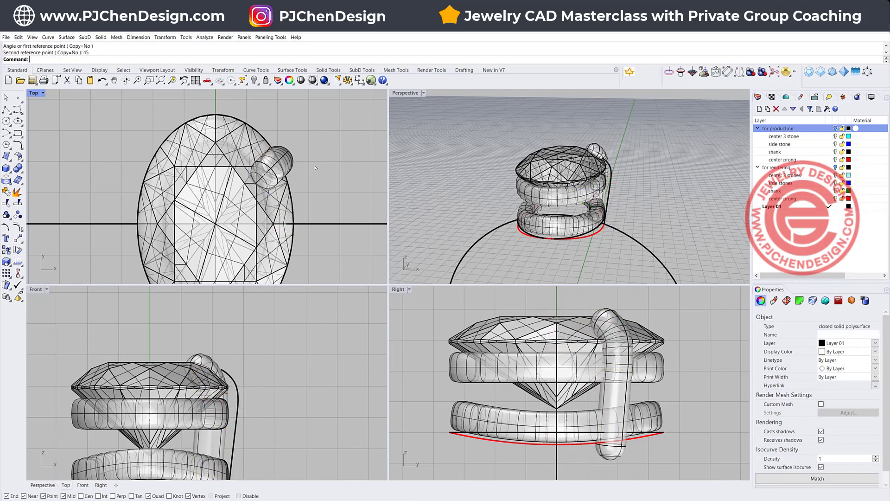
Move the rotated prong slightly outward from the stone's edge in the Top view.
{"action": "scroll", "coordinate": [275, 154], "scroll_direction": "up", "scroll_amount": 6}
{"action": "left_click", "coordinate": [299, 159]}
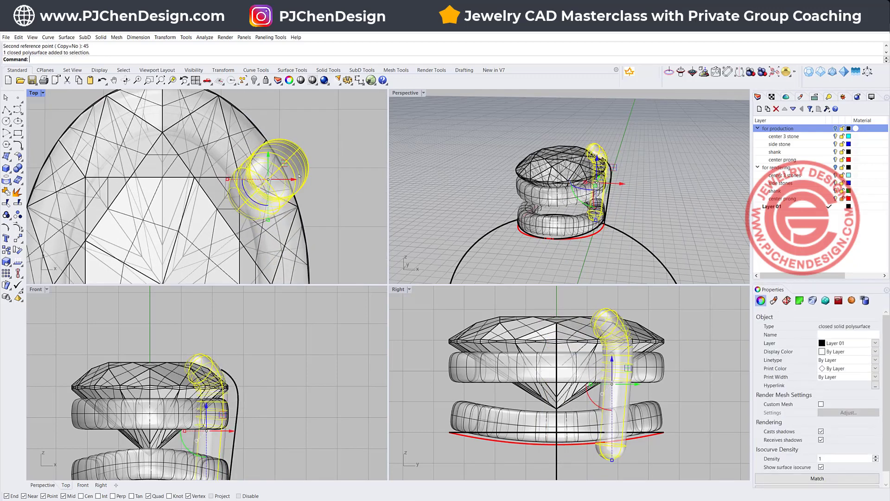
{"action": "mouse_move", "coordinate": [272, 196]}
{"action": "left_mouse_down"}
{"action": "mouse_move", "coordinate": [283, 183]}
{"action": "mouse_move", "coordinate": [263, 186]}
{"action": "left_mouse_up"}
{"action": "left_click", "coordinate": [332, 189]}
{"action": "scroll", "coordinate": [321, 181], "scroll_direction": "down", "scroll_amount": 6}
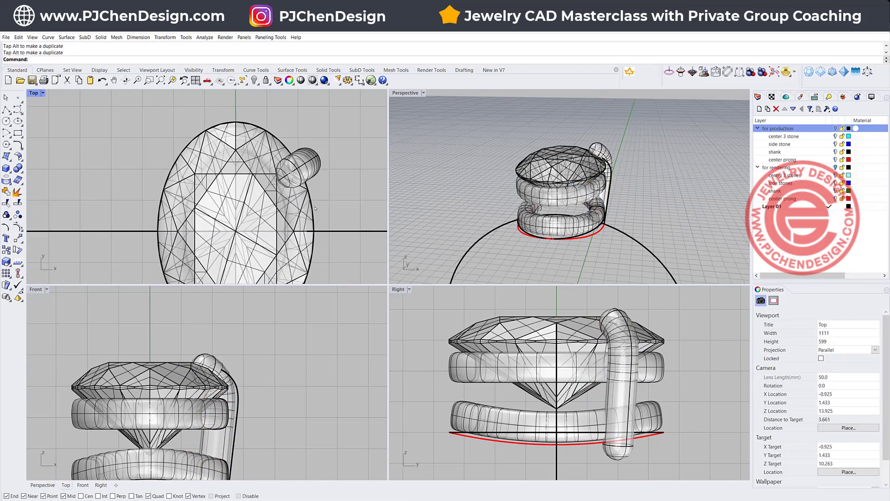
Inspect the prong's fit in the Perspective view and nudge it slightly toward the oval stone's upper end in the Top view.
{"action": "right_click_drag", "start_coordinate": [376, 203], "coordinate": [351, 202]}
{"action": "scroll", "coordinate": [655, 197], "scroll_direction": "up", "scroll_amount": 5}
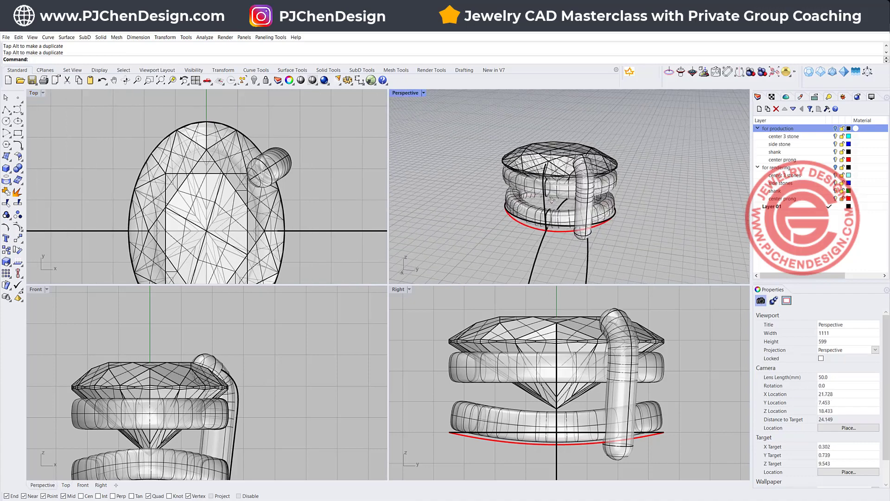
{"action": "right_click_drag", "start_coordinate": [603, 238], "coordinate": [663, 231]}
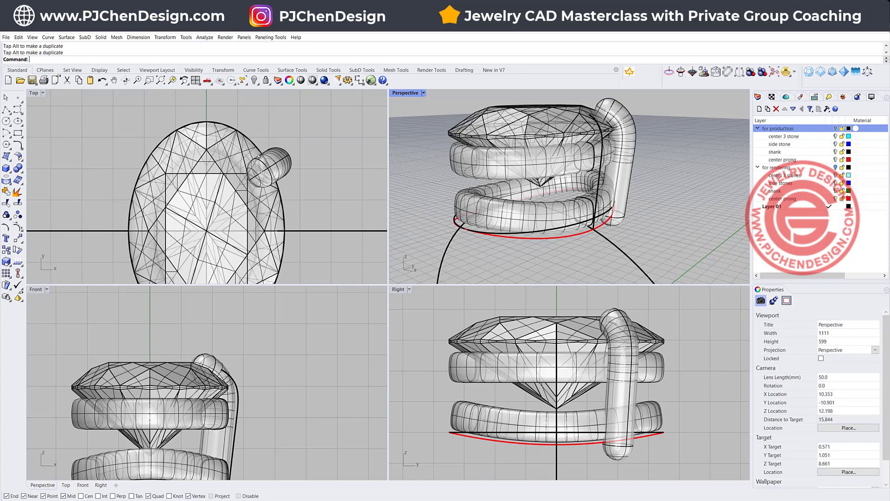
{"action": "scroll", "coordinate": [259, 155], "scroll_direction": "down", "scroll_amount": 3}
{"action": "left_click", "coordinate": [287, 162]}
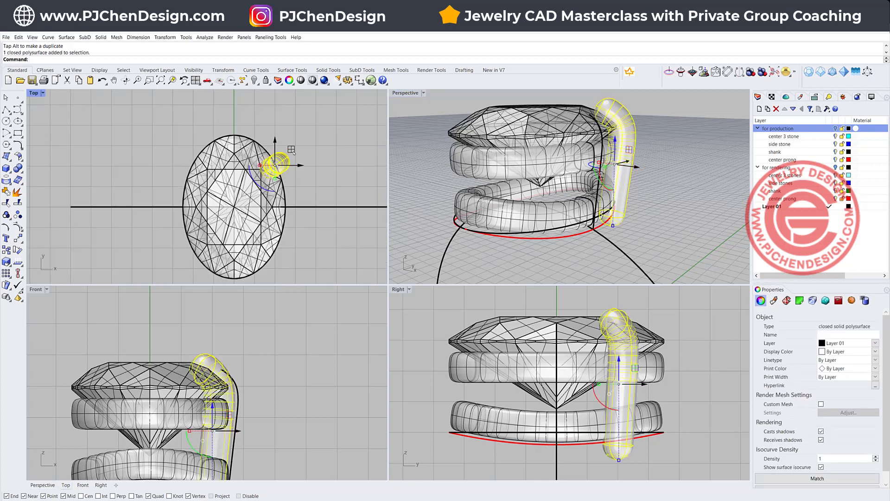
{"action": "key", "text": "Escape"}
{"action": "scroll", "coordinate": [259, 153], "scroll_direction": "down", "scroll_amount": 1}
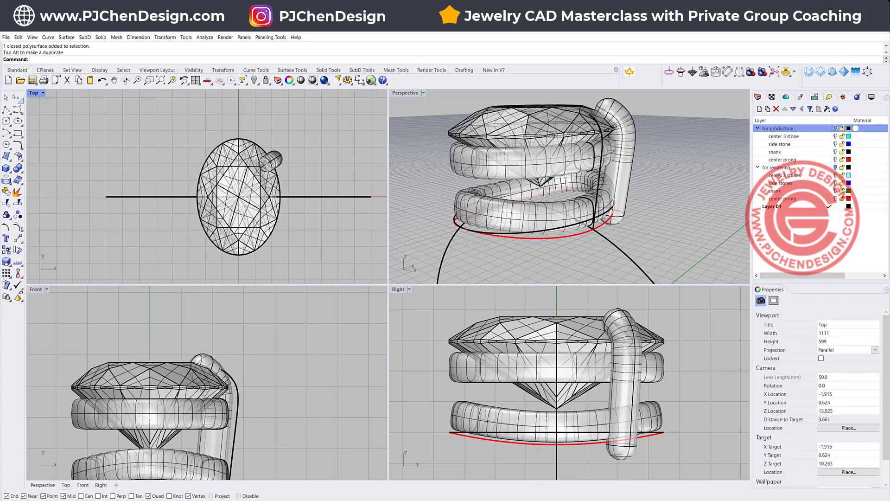
Mirror the prong across the oval stone's vertical centerline in the enlarged Top view.
{"action": "double_click", "coordinate": [34, 93]}
{"action": "left_click", "coordinate": [518, 229]}
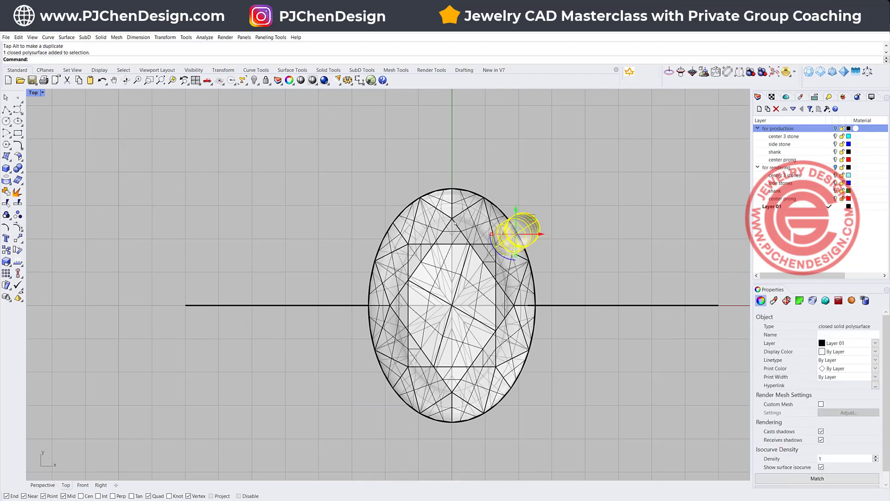
{"action": "left_click", "coordinate": [21, 241]}
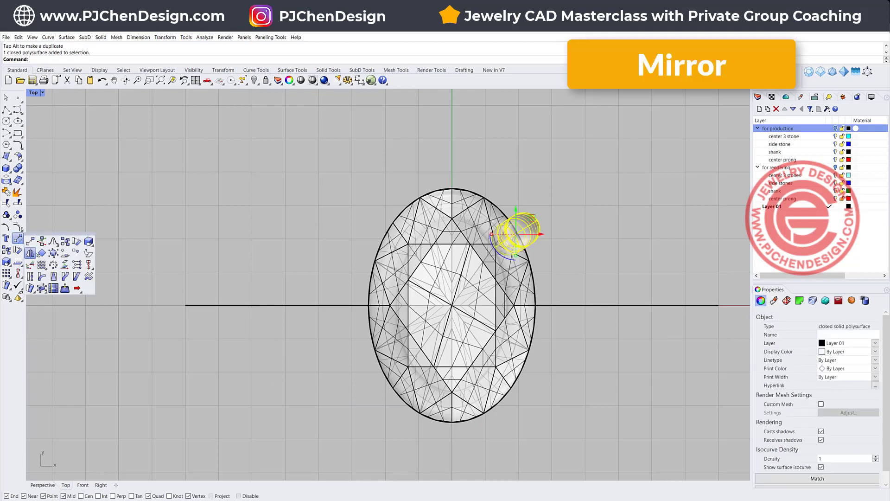
{"action": "left_click", "coordinate": [31, 253]}
{"action": "left_click", "coordinate": [452, 189]}
{"action": "left_click", "coordinate": [452, 179]}
Mirror both upper prongs across the stone's horizontal centerline to complete the four prongs.
{"action": "left_click", "coordinate": [367, 223], "text": "shift"}
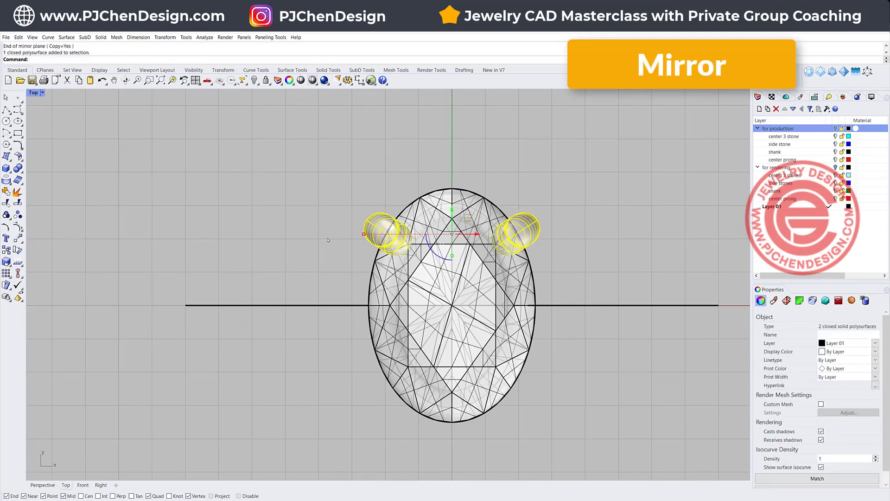
{"action": "right_click", "coordinate": [367, 222]}
{"action": "left_click", "coordinate": [338, 305]}
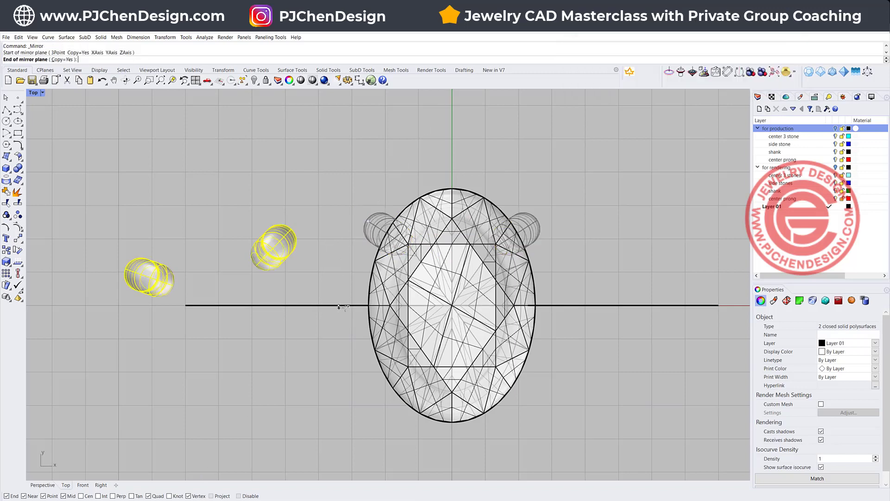
{"action": "left_click", "coordinate": [599, 305]}
{"action": "key", "text": "Escape"}
{"action": "scroll", "coordinate": [284, 264], "scroll_direction": "down", "scroll_amount": 2}
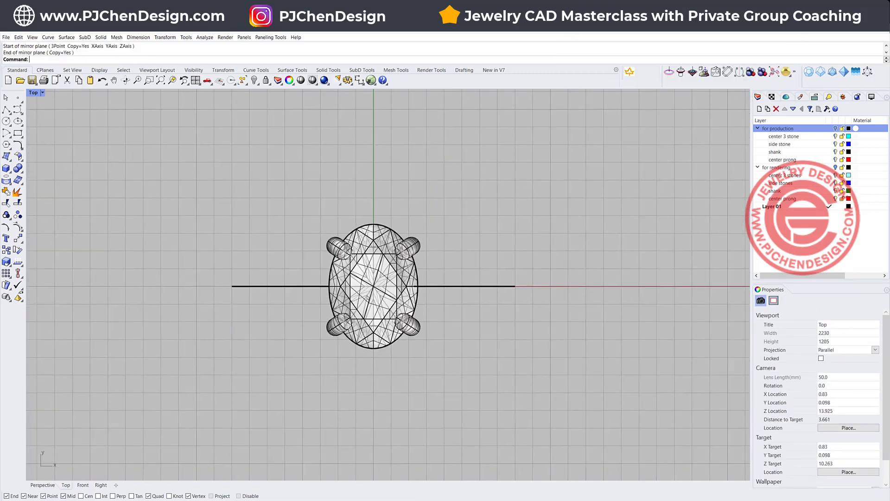
Start a cutter profile polyline in the Front view from just outside the oval stone's crown to the girdle's upper and lower corners.
{"action": "scroll", "coordinate": [379, 274], "scroll_direction": "up", "scroll_amount": 2}
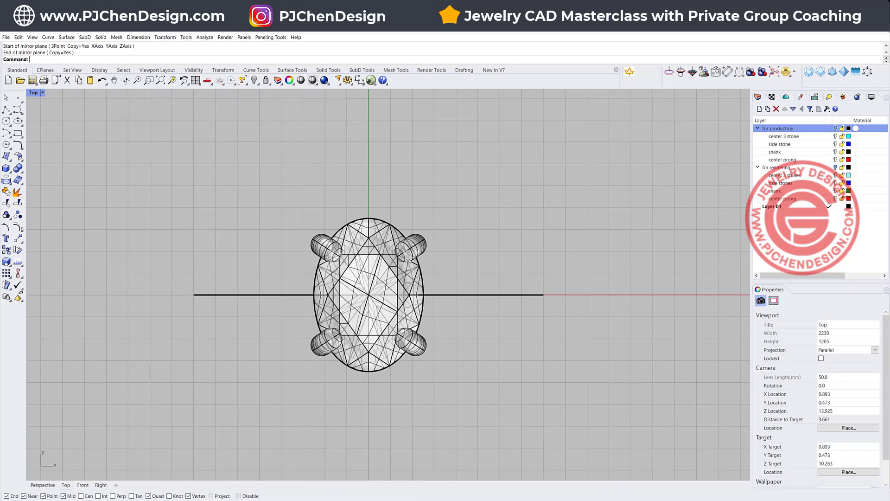
{"action": "double_click", "coordinate": [38, 94]}
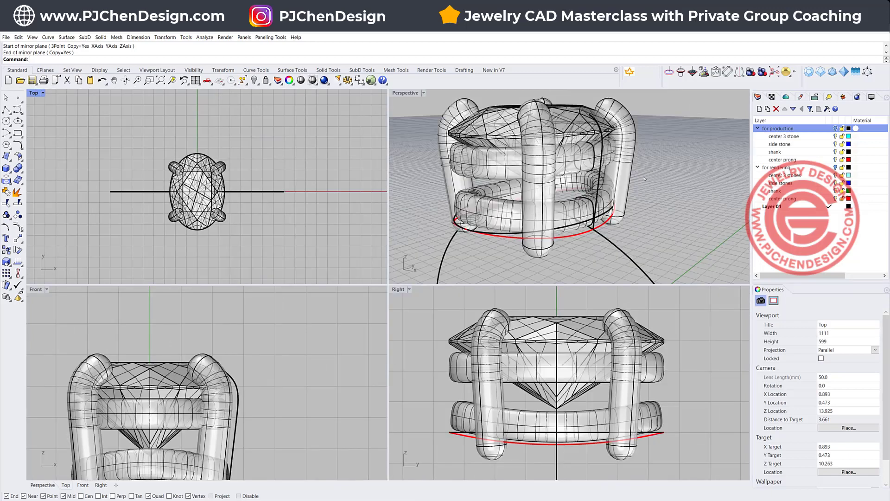
{"action": "right_click_drag", "start_coordinate": [644, 178], "coordinate": [545, 118]}
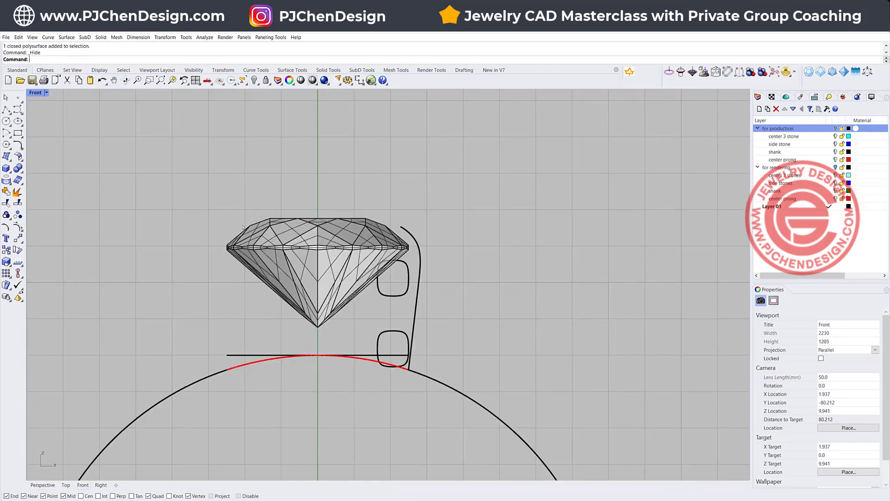
{"action": "scroll", "coordinate": [236, 241], "scroll_direction": "up", "scroll_amount": 2}
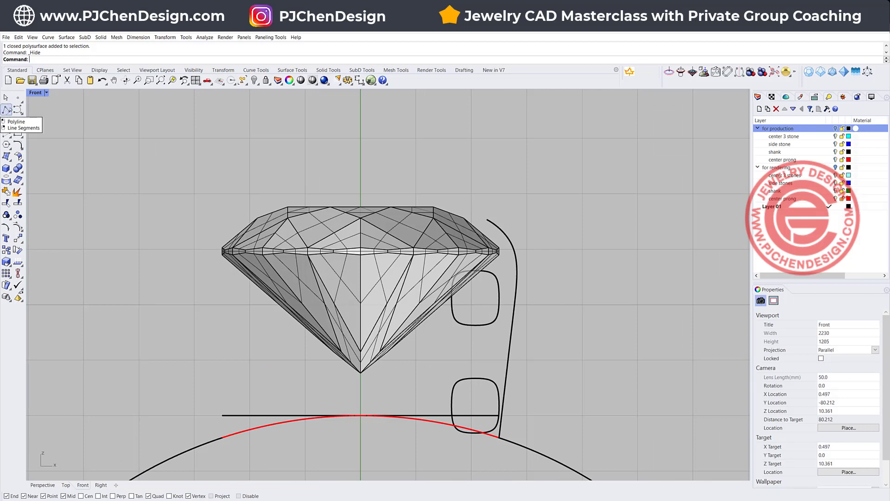
{"action": "left_click", "coordinate": [7, 110]}
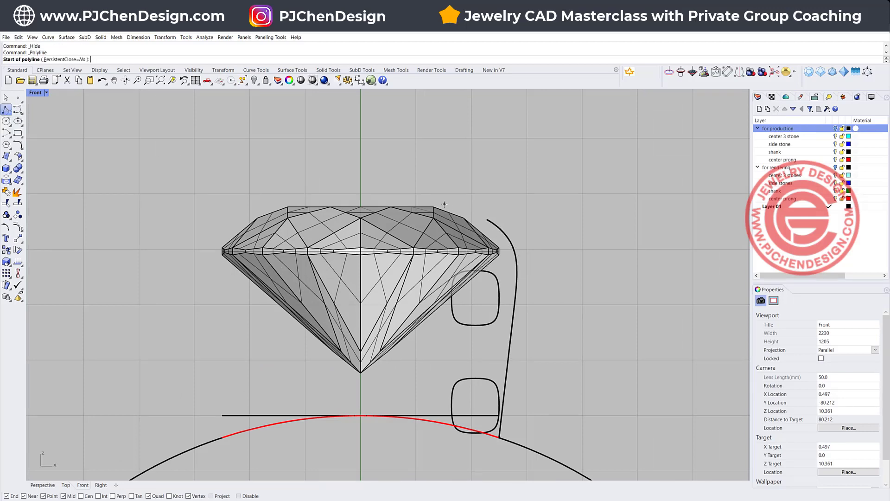
{"action": "scroll", "coordinate": [474, 232], "scroll_direction": "up", "scroll_amount": 1}
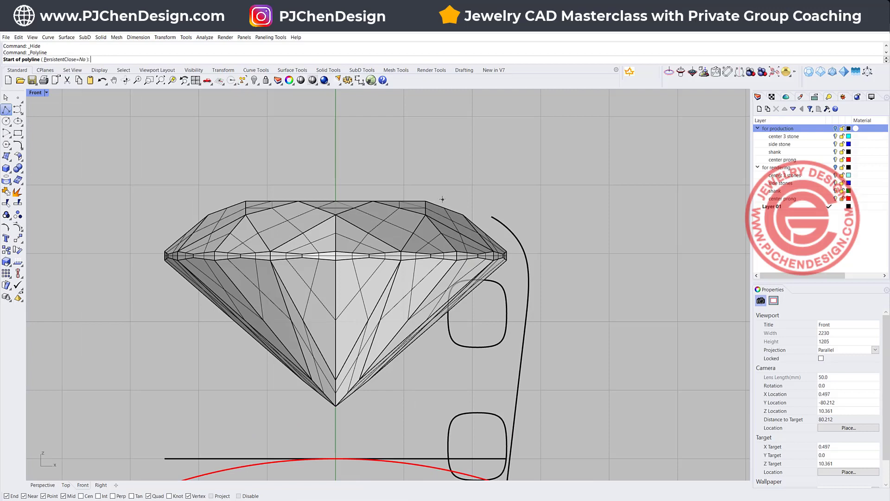
{"action": "left_click", "coordinate": [443, 199]}
{"action": "scroll", "coordinate": [505, 255], "scroll_direction": "up", "scroll_amount": 5}
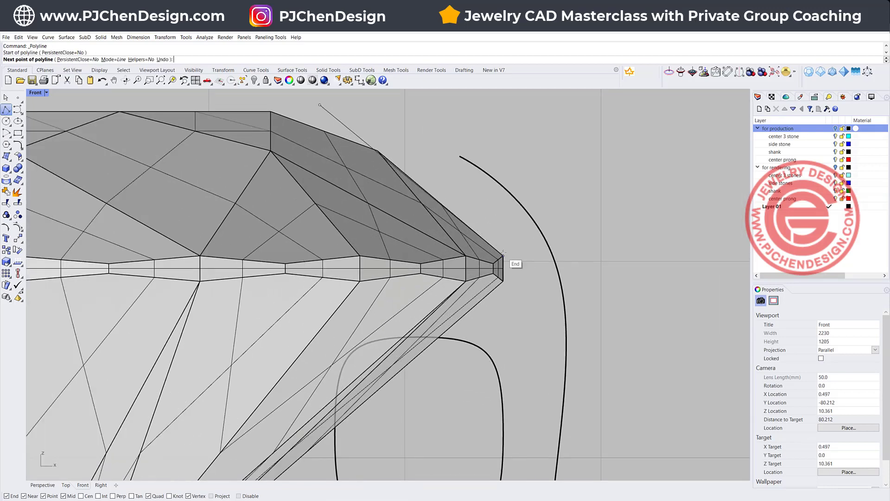
{"action": "left_click", "coordinate": [504, 254]}
{"action": "left_click", "coordinate": [502, 280]}
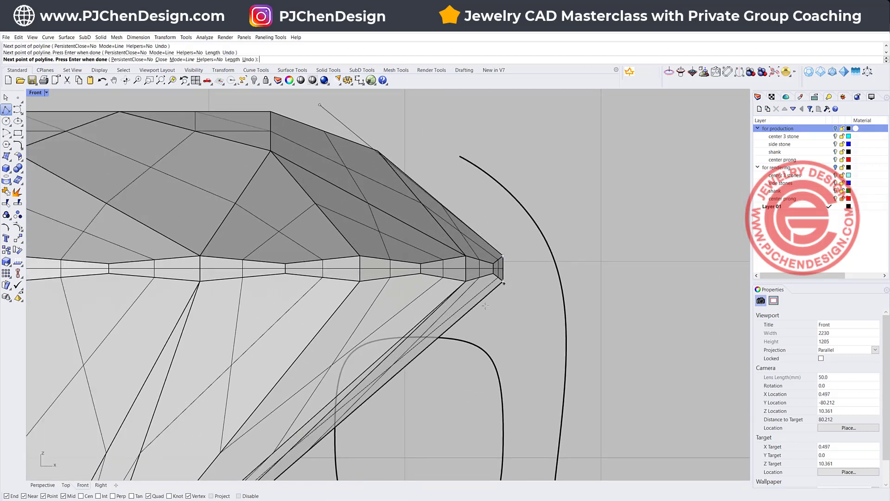
Continue the polyline inward along the stone's pavilion, extend it straight down well below the finger circle's crest, and finish it.
{"action": "scroll", "coordinate": [403, 389], "scroll_direction": "down", "scroll_amount": 3}
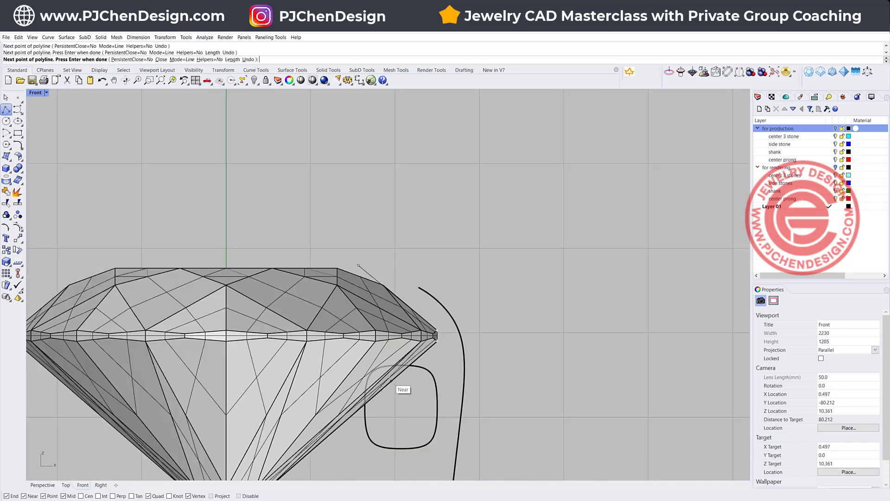
{"action": "right_click_drag", "start_coordinate": [367, 369], "coordinate": [408, 297]}
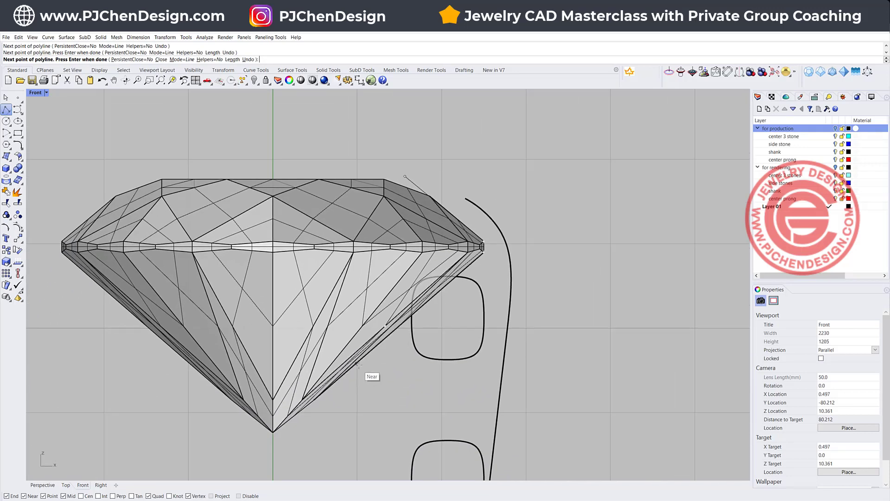
{"action": "left_click", "coordinate": [360, 364]}
{"action": "scroll", "coordinate": [353, 378], "scroll_direction": "down", "scroll_amount": 3}
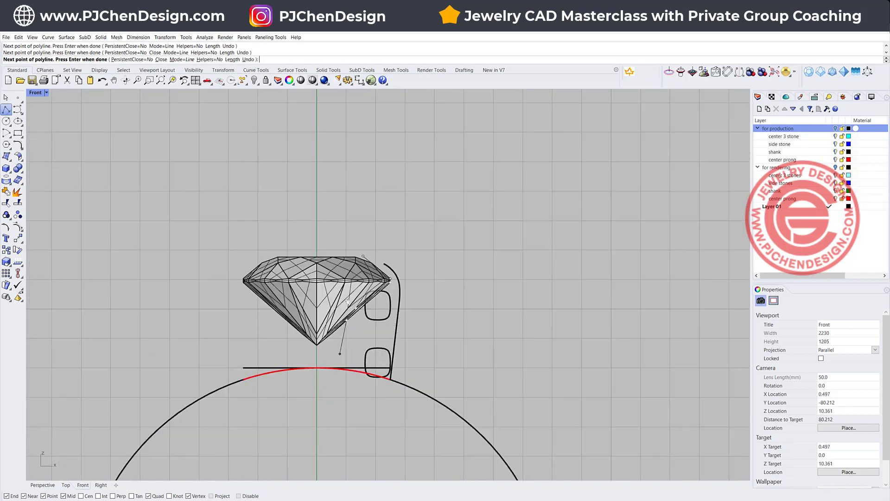
{"action": "left_click", "coordinate": [351, 397]}
{"action": "key", "text": "Return"}
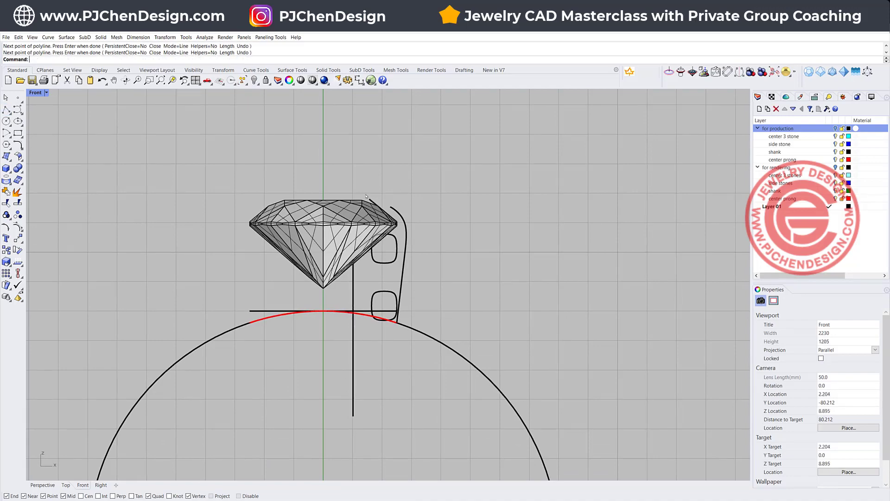
Sweep the polyline profile around the flat oval curve with Sweep 1 Rail, using the Freeform frame style and unchanged cross sections.
{"action": "scroll", "coordinate": [370, 212], "scroll_direction": "up", "scroll_amount": 3}
{"action": "left_click", "coordinate": [394, 257]}
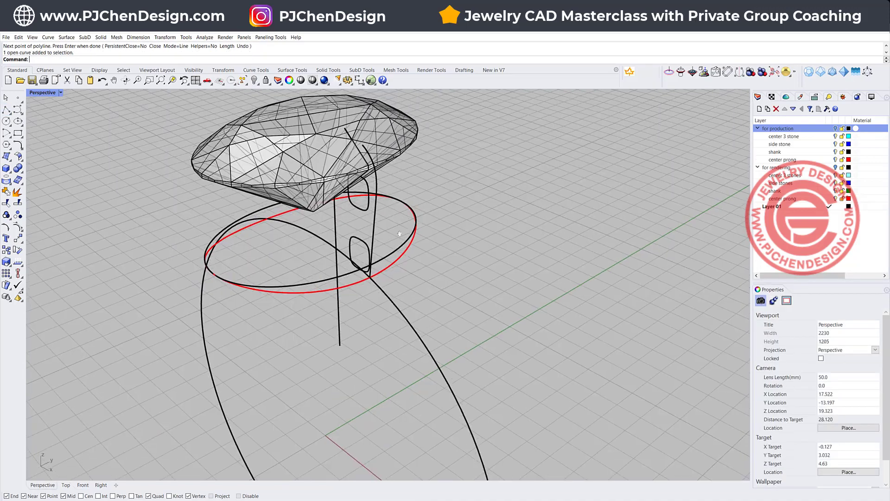
{"action": "right_click_drag", "start_coordinate": [410, 226], "coordinate": [428, 229]}
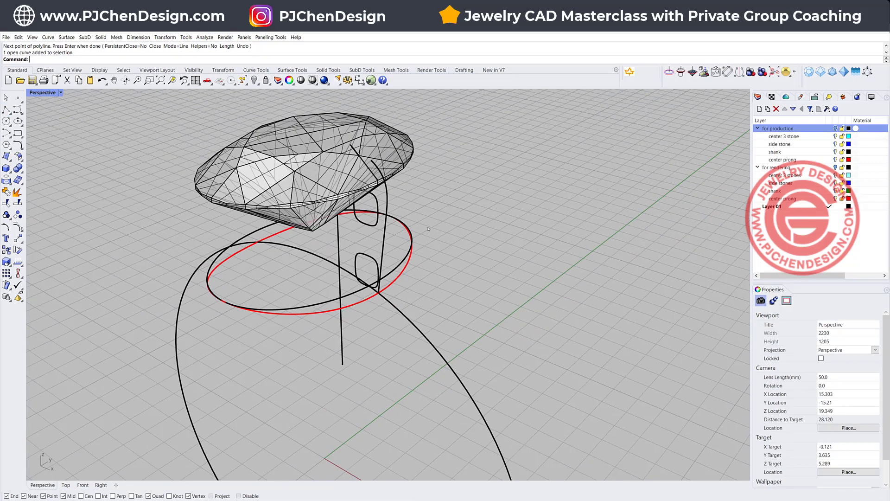
{"action": "left_click", "coordinate": [339, 281]}
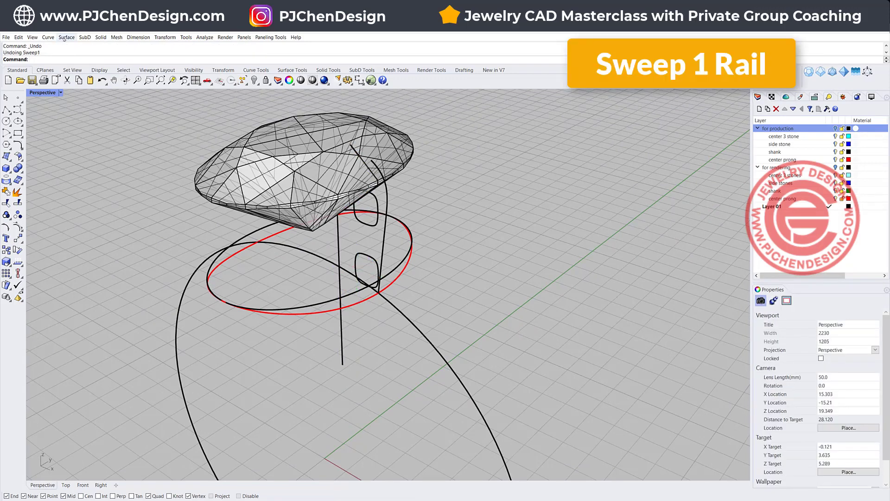
{"action": "left_click", "coordinate": [64, 39]}
{"action": "left_click", "coordinate": [79, 62]}
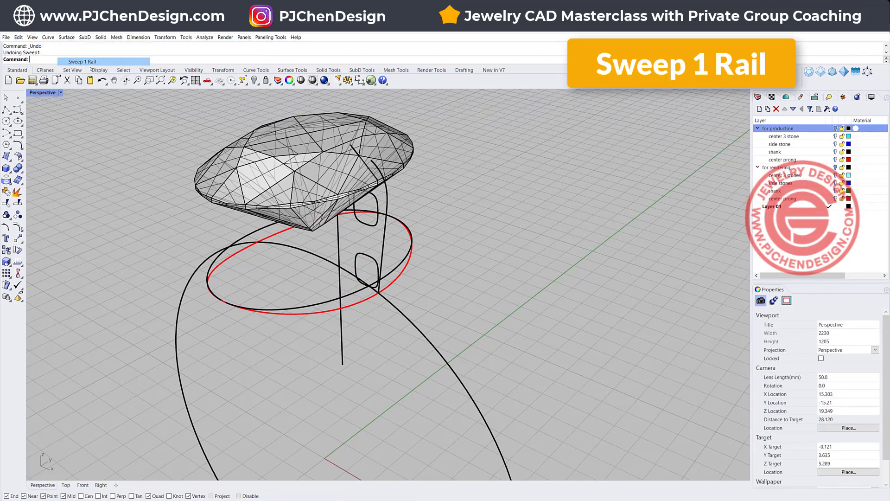
{"action": "left_click", "coordinate": [346, 294]}
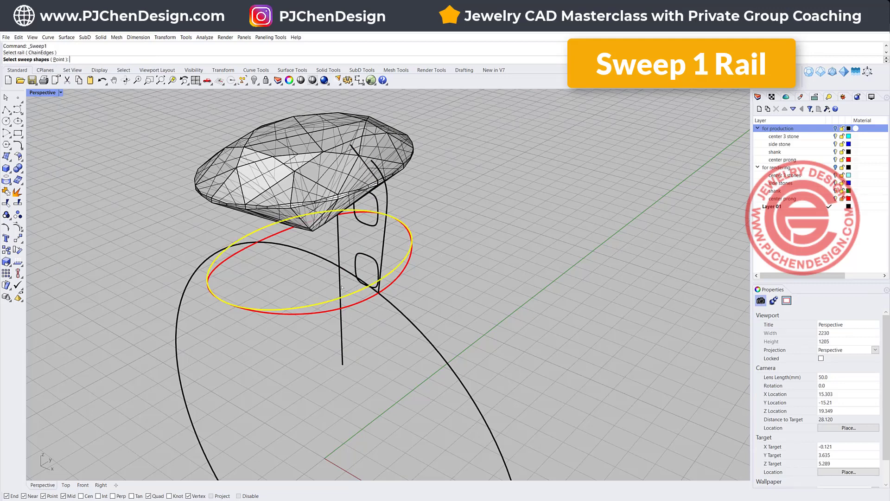
{"action": "left_click", "coordinate": [340, 284]}
{"action": "key", "text": "Return"}
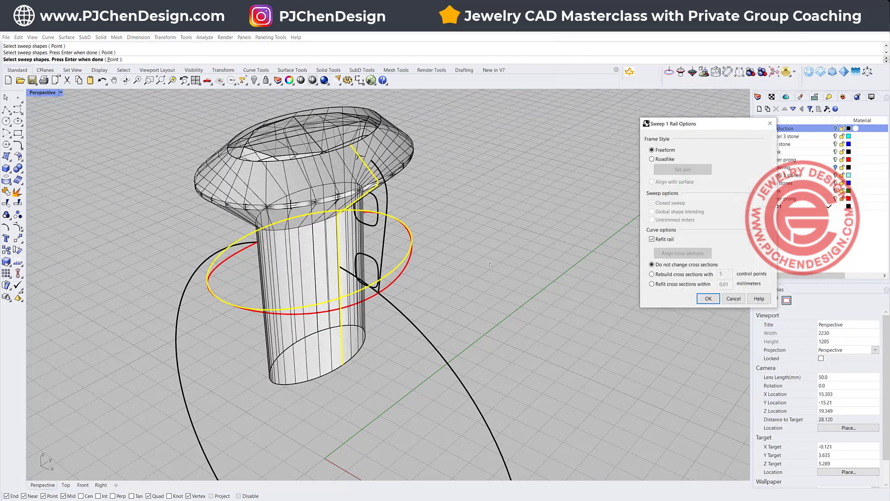
{"action": "left_click", "coordinate": [708, 298]}
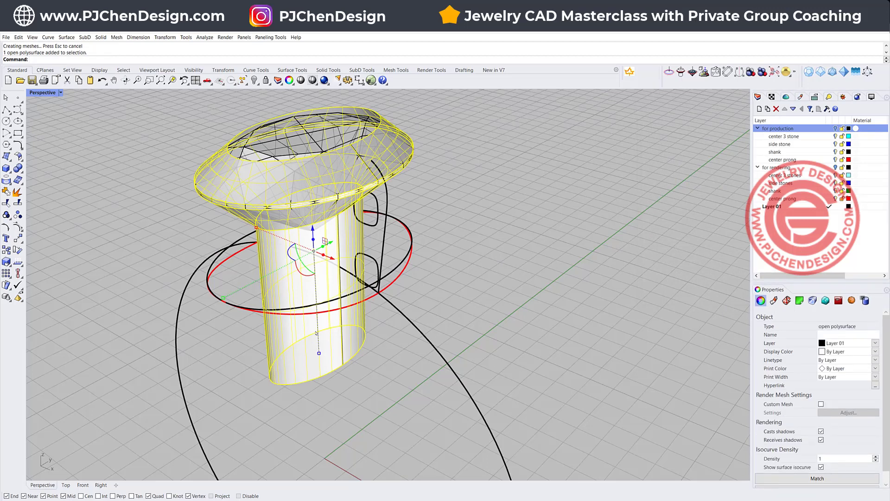
Cap the open ends of the swept cutter and show the hidden prongs and rings again.
{"action": "type", "text": "cap"}
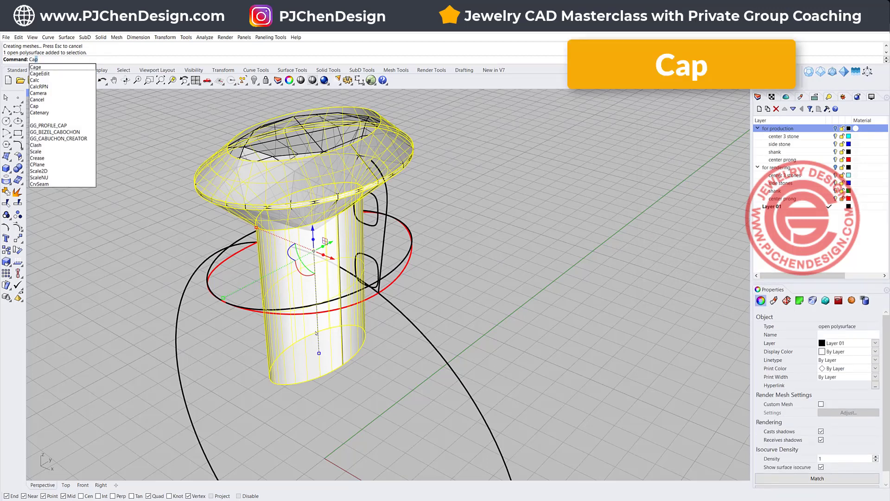
{"action": "key", "text": "Return"}
{"action": "key", "text": "Escape"}
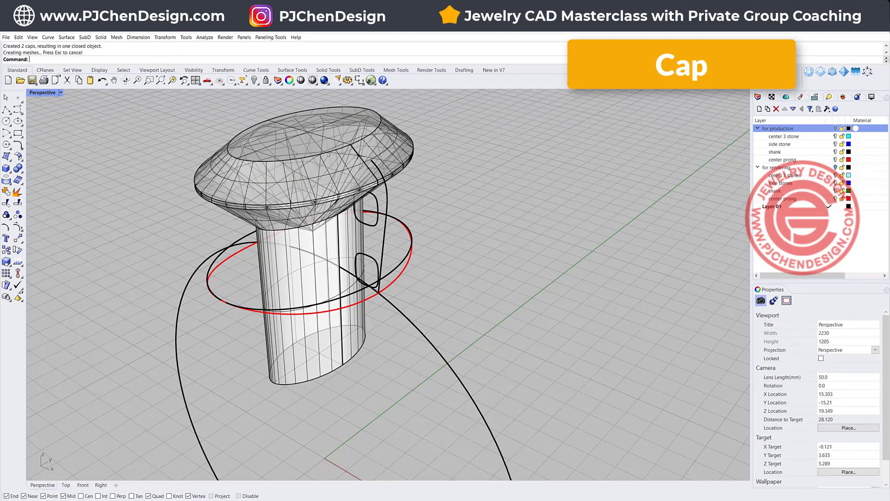
{"action": "left_click", "coordinate": [254, 80]}
Boolean-union the four prongs with the two oval rings, leaving the cutter and the stone out of the selection.
{"action": "right_click_drag", "start_coordinate": [427, 218], "coordinate": [452, 184]}
{"action": "left_click", "coordinate": [448, 181]}
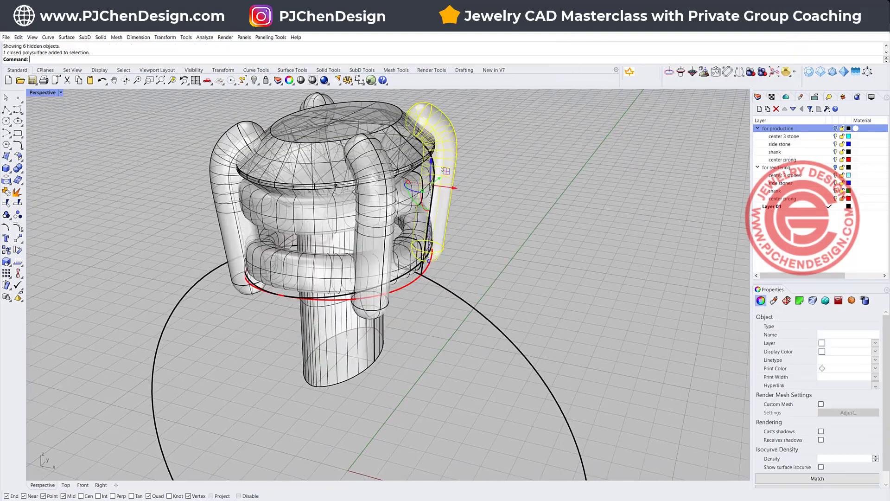
{"action": "left_click", "coordinate": [421, 226], "text": "shift"}
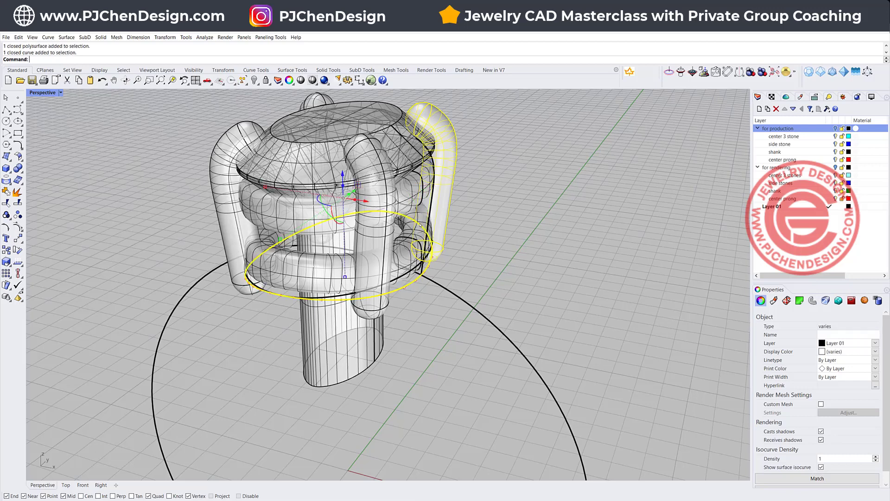
{"action": "left_click_drag", "start_coordinate": [507, 232], "coordinate": [214, 221]}
{"action": "left_click", "coordinate": [325, 329], "text": "ctrl"}
{"action": "left_click", "coordinate": [297, 160], "text": "ctrl"}
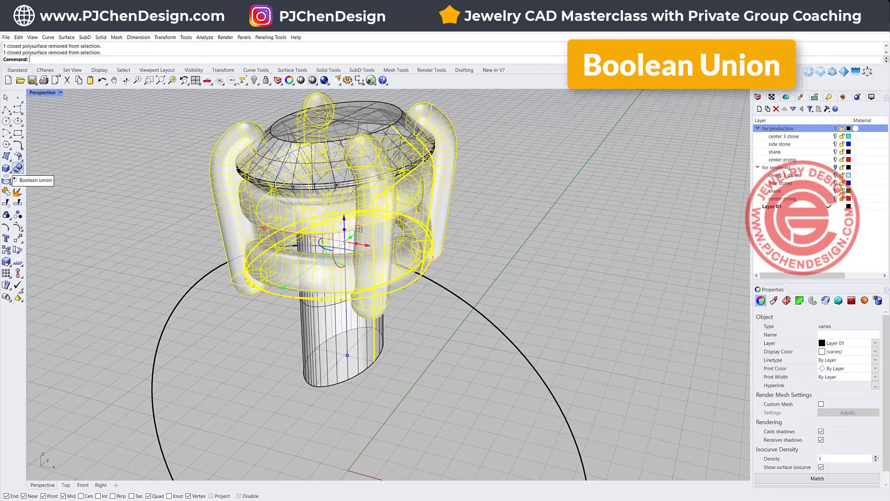
{"action": "left_click", "coordinate": [18, 168]}
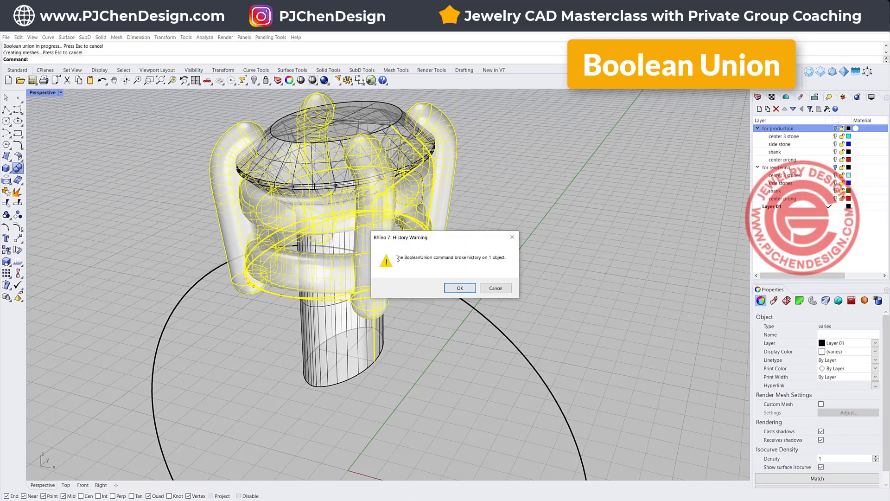
{"action": "left_click", "coordinate": [460, 288]}
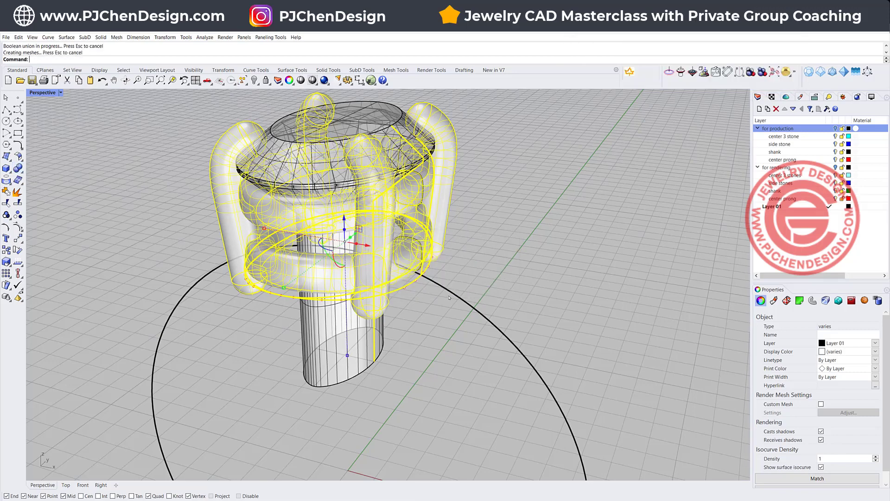
{"action": "left_click", "coordinate": [525, 255]}
Check that the prongs and rings select as one solid, and set the cutter's display color to red.
{"action": "mouse_move", "coordinate": [401, 306]}
{"action": "right_mouse_down"}
{"action": "mouse_move", "coordinate": [457, 306]}
{"action": "mouse_move", "coordinate": [401, 310]}
{"action": "right_mouse_up"}
{"action": "left_click", "coordinate": [402, 309]}
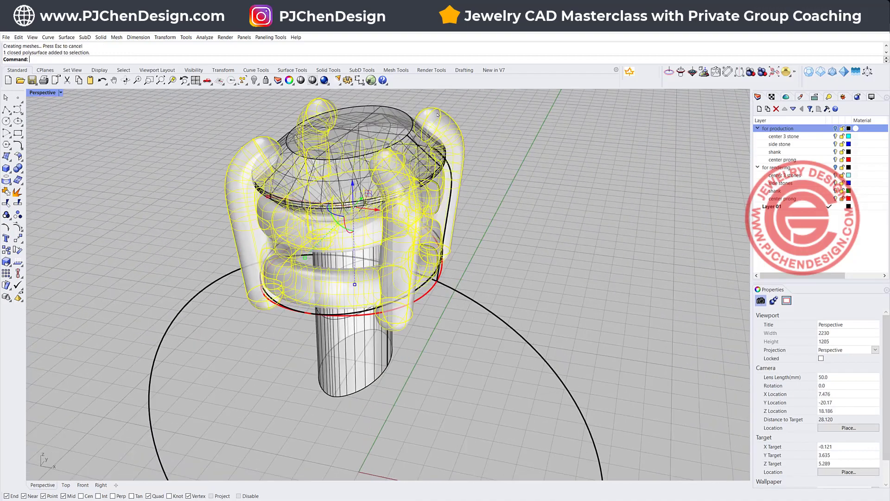
{"action": "left_click", "coordinate": [876, 352]}
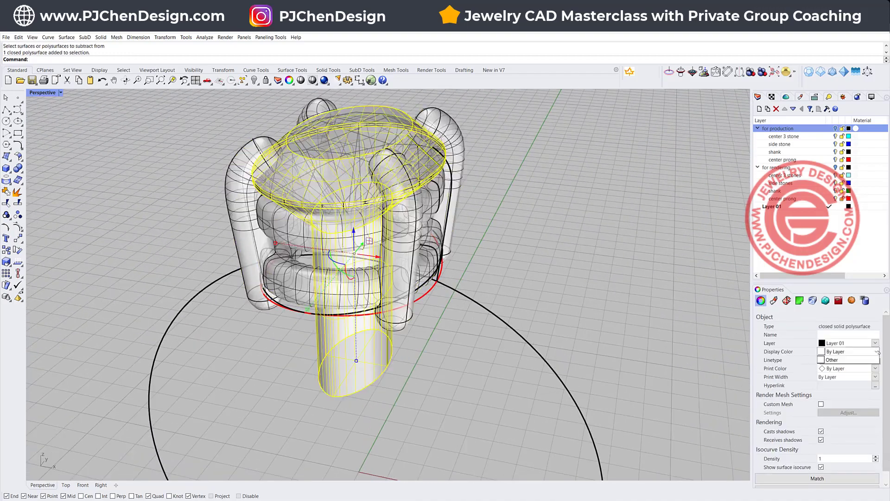
{"action": "left_click", "coordinate": [848, 391]}
{"action": "left_click", "coordinate": [105, 222]}
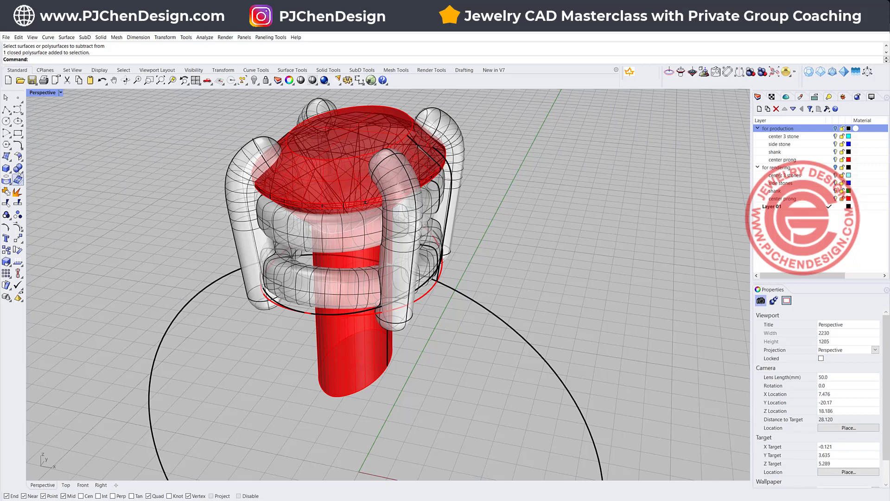
Subtract the red cutter from the joined prongs and rings with Boolean Difference, deleting the cutter.
{"action": "left_click", "coordinate": [18, 167]}
{"action": "left_click", "coordinate": [42, 172]}
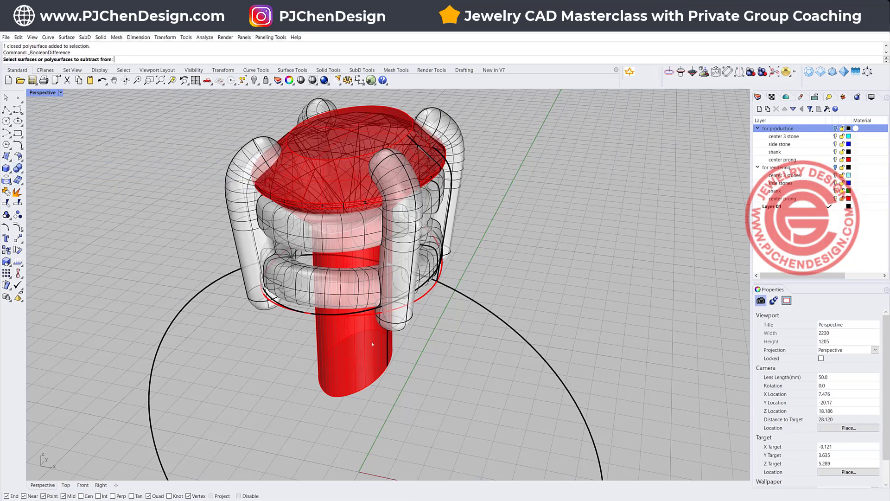
{"action": "left_click", "coordinate": [349, 292]}
{"action": "key", "text": "Return"}
{"action": "left_click", "coordinate": [358, 333]}
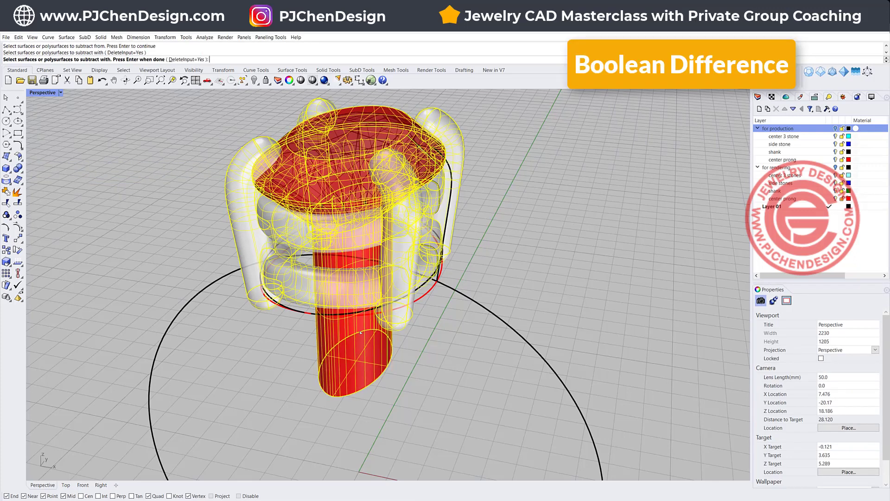
{"action": "key", "text": "Return"}
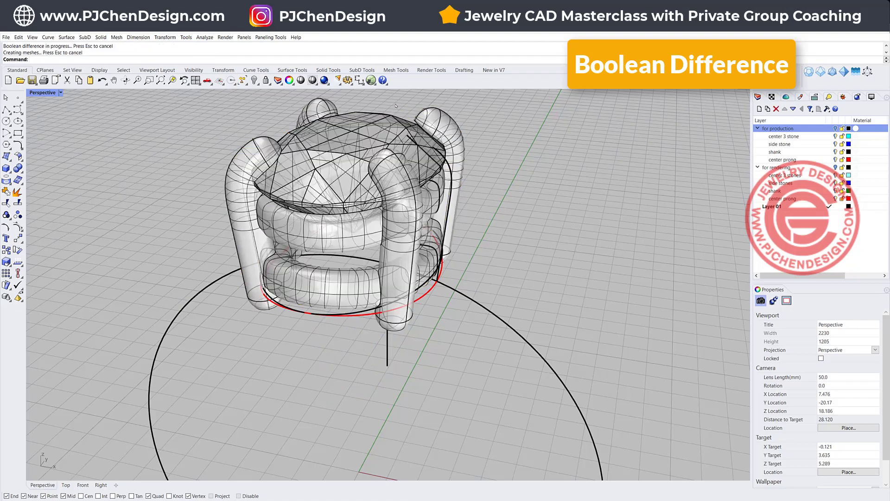
Hide the oval stone and examine the seat cut into the prongs and the upper ring up close in the Perspective view.
{"action": "left_click", "coordinate": [362, 117]}
{"action": "left_click", "coordinate": [254, 80]}
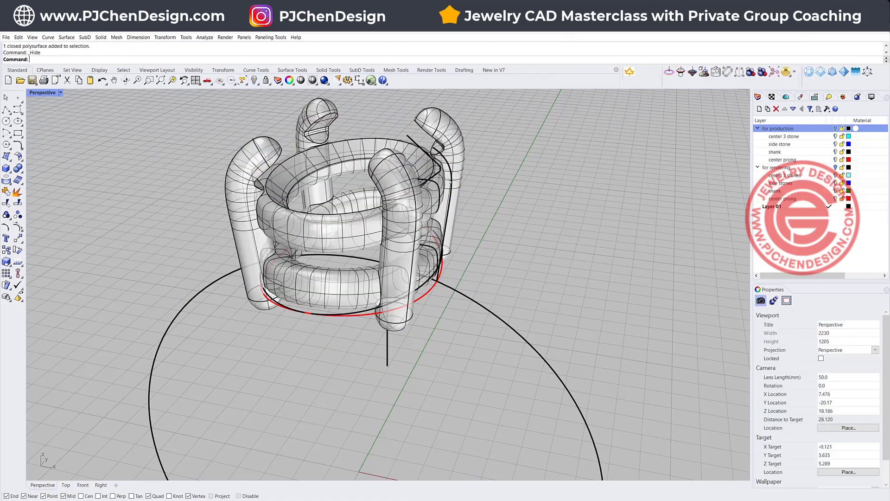
{"action": "right_click_drag", "start_coordinate": [425, 149], "coordinate": [440, 173]}
{"action": "scroll", "coordinate": [441, 172], "scroll_direction": "up", "scroll_amount": 3}
{"action": "scroll", "coordinate": [440, 172], "scroll_direction": "up", "scroll_amount": 5}
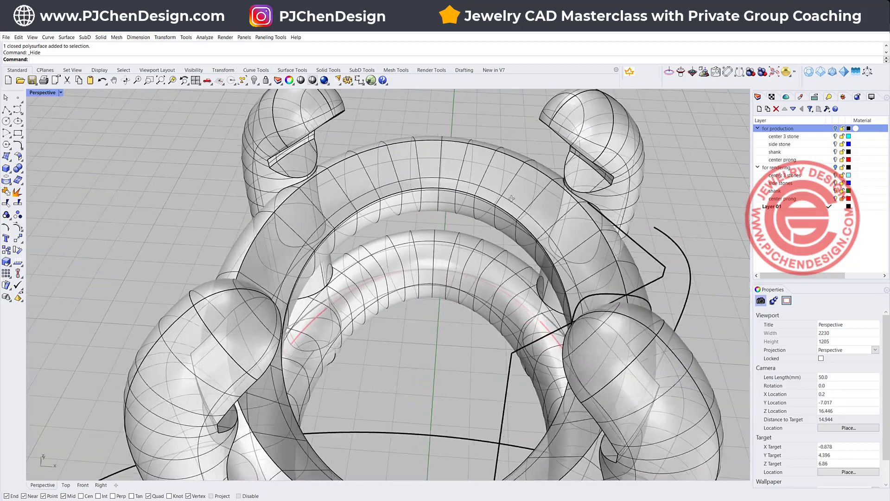
{"action": "right_click_drag", "start_coordinate": [511, 198], "coordinate": [456, 186]}
{"action": "scroll", "coordinate": [470, 190], "scroll_direction": "down", "scroll_amount": 2}
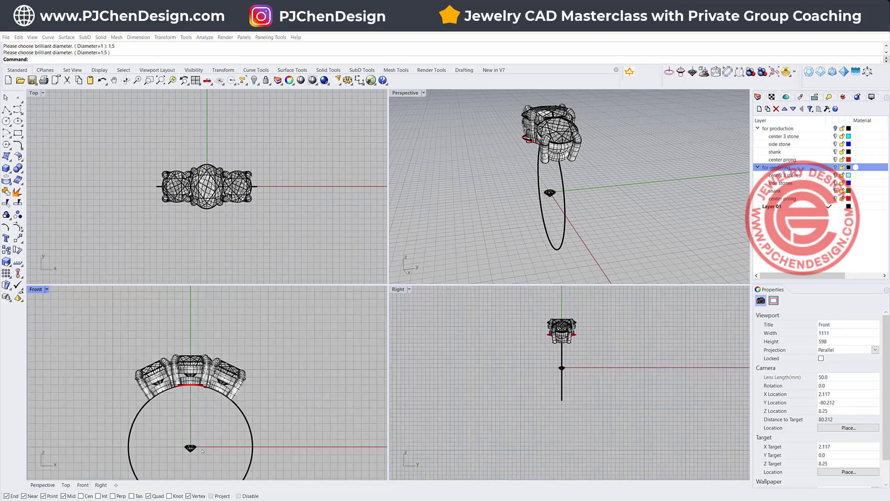
Move the small brilliant from the origin straight up to the top of the finger circle, inside the center setting's base.
{"action": "left_click_drag", "start_coordinate": [237, 466], "coordinate": [189, 408]}
{"action": "scroll", "coordinate": [206, 441], "scroll_direction": "up", "scroll_amount": 2}
{"action": "scroll", "coordinate": [200, 436], "scroll_direction": "down", "scroll_amount": 2}
{"action": "left_click_drag", "start_coordinate": [189, 424], "coordinate": [192, 357]}
{"action": "scroll", "coordinate": [197, 423], "scroll_direction": "up", "scroll_amount": 8}
{"action": "scroll", "coordinate": [199, 425], "scroll_direction": "down", "scroll_amount": 6}
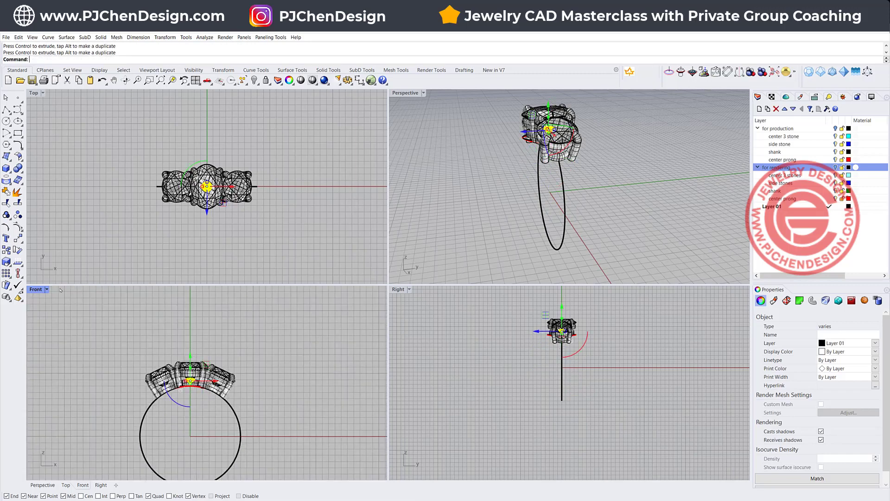
Rotate the small brilliant about the origin in the Front view, about 49 degrees clockwise, placing it just below the side stone setting.
{"action": "double_click", "coordinate": [36, 289]}
{"action": "right_click_drag", "start_coordinate": [134, 247], "coordinate": [91, 234]}
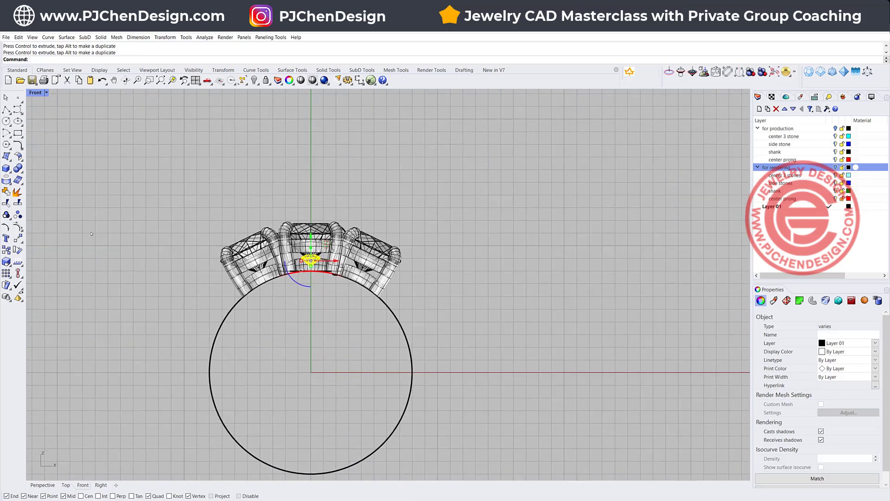
{"action": "left_click", "coordinate": [6, 238]}
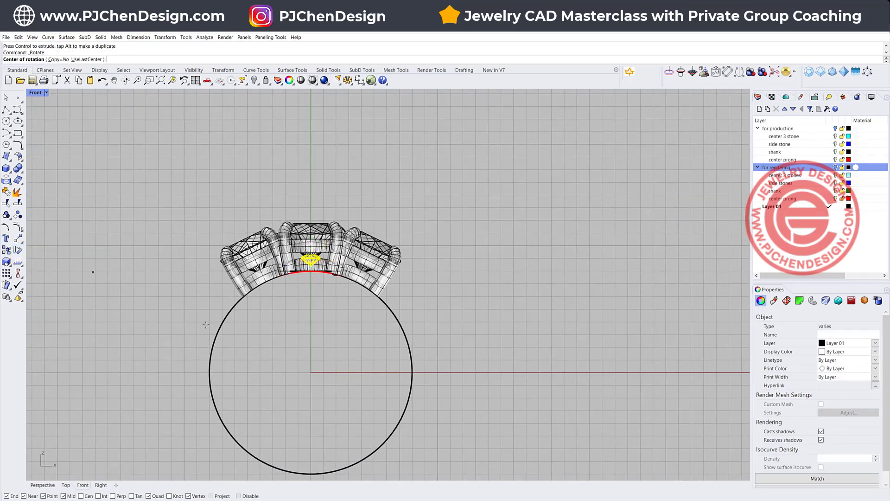
{"action": "type", "text": "0"}
{"action": "key", "text": "Return"}
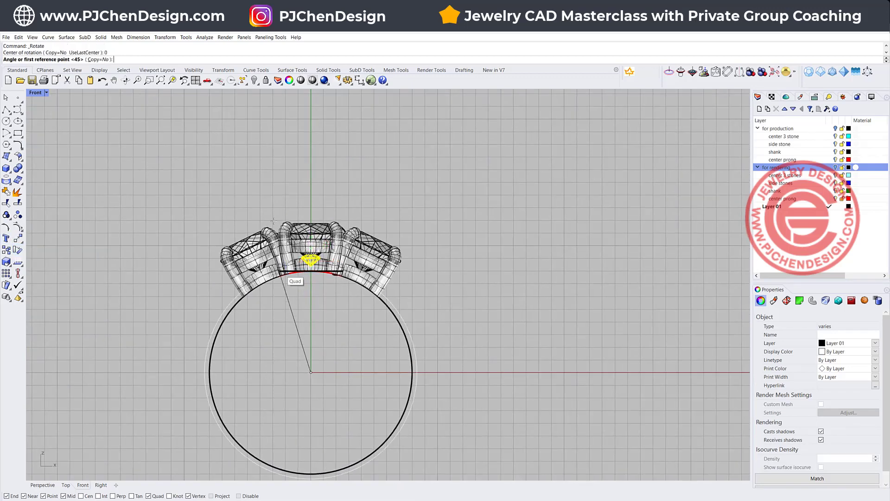
{"action": "left_click", "coordinate": [311, 165]}
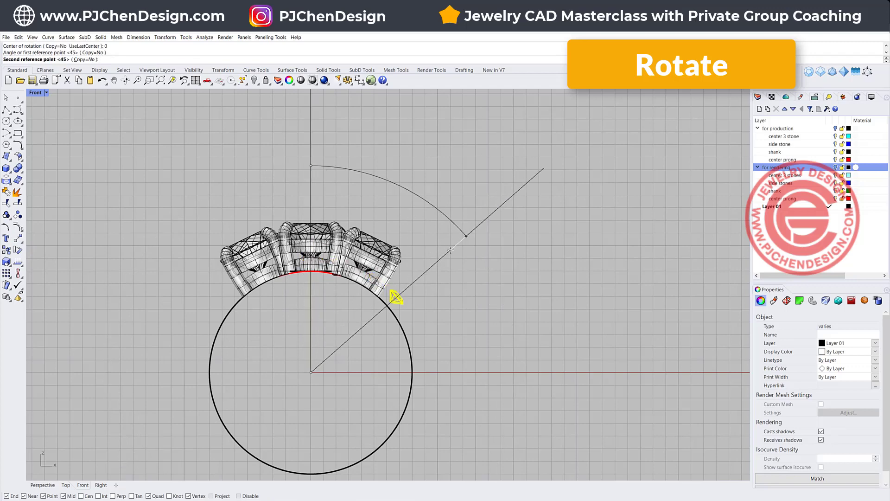
{"action": "left_click", "coordinate": [450, 251]}
{"action": "scroll", "coordinate": [401, 274], "scroll_direction": "up", "scroll_amount": 5}
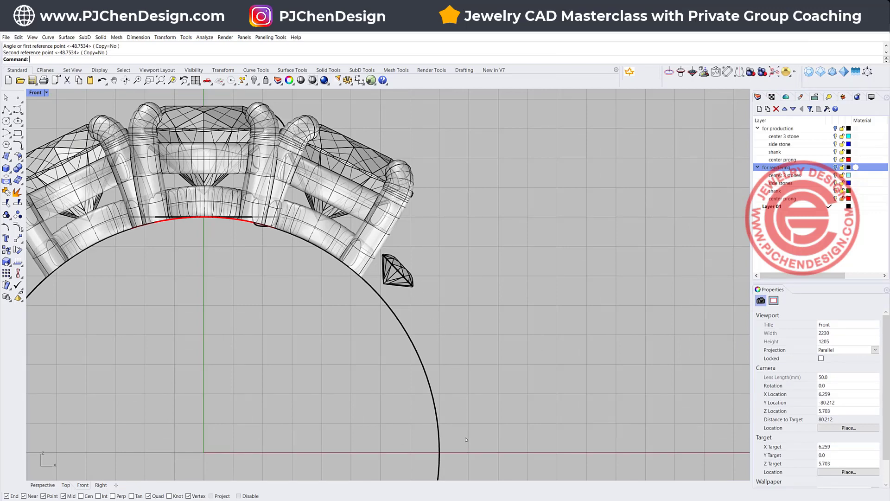
{"action": "scroll", "coordinate": [394, 282], "scroll_direction": "up", "scroll_amount": 4}
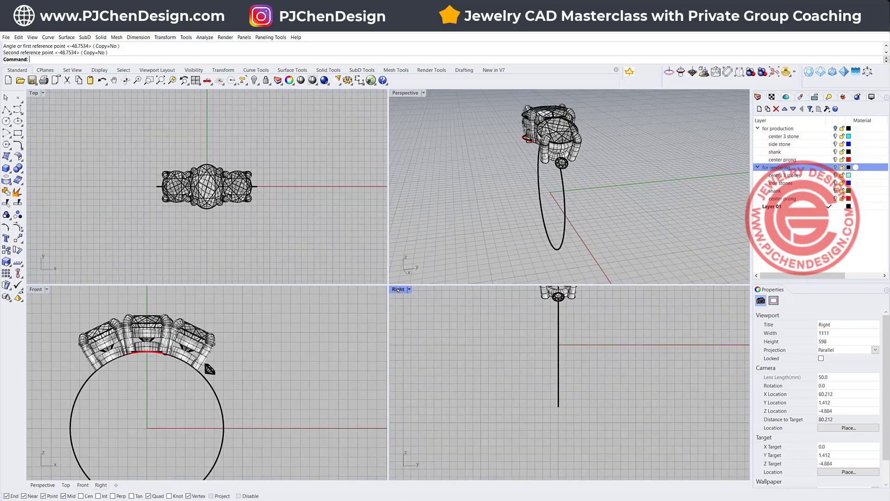
Draw a 3.2 by 1.5 mm rounded rectangle with conic corners in the Right view, starting at the finger circle's lowest point.
{"action": "double_click", "coordinate": [398, 290]}
{"action": "scroll", "coordinate": [391, 294], "scroll_direction": "down", "scroll_amount": 4}
{"action": "right_click_drag", "start_coordinate": [391, 294], "coordinate": [370, 319]}
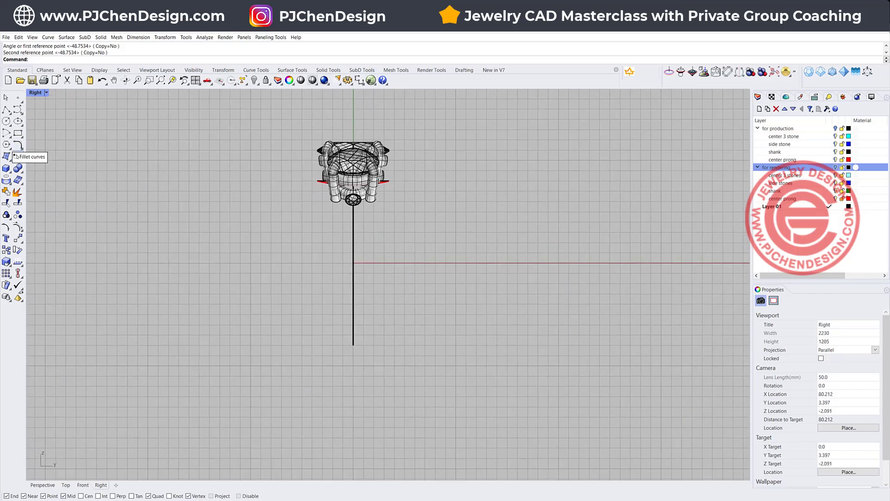
{"action": "left_click", "coordinate": [18, 134]}
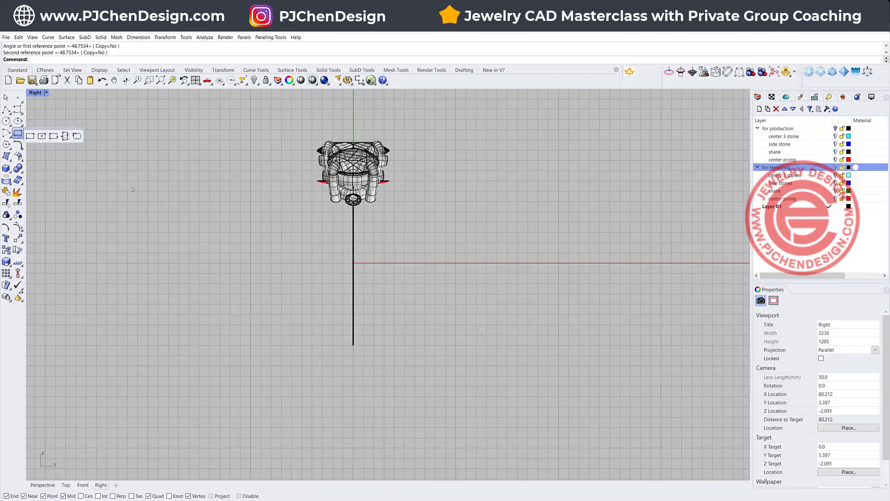
{"action": "left_click", "coordinate": [30, 135]}
{"action": "left_click", "coordinate": [353, 345]}
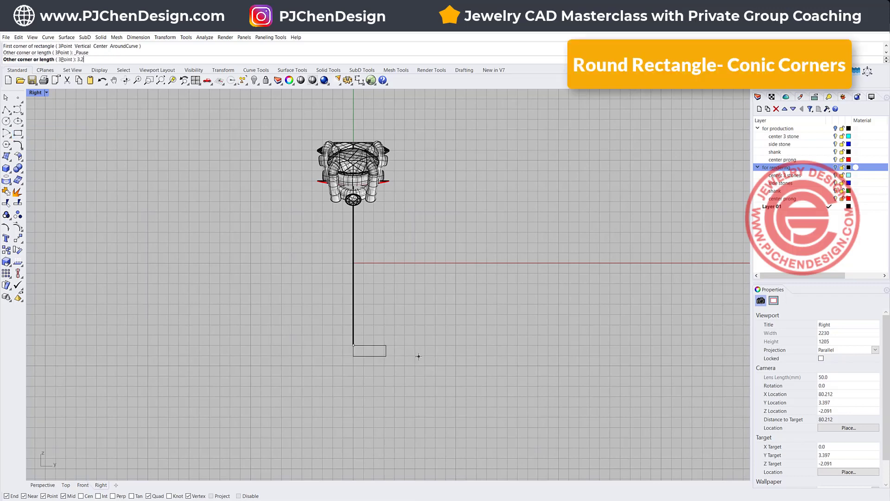
{"action": "key", "text": "Return"}
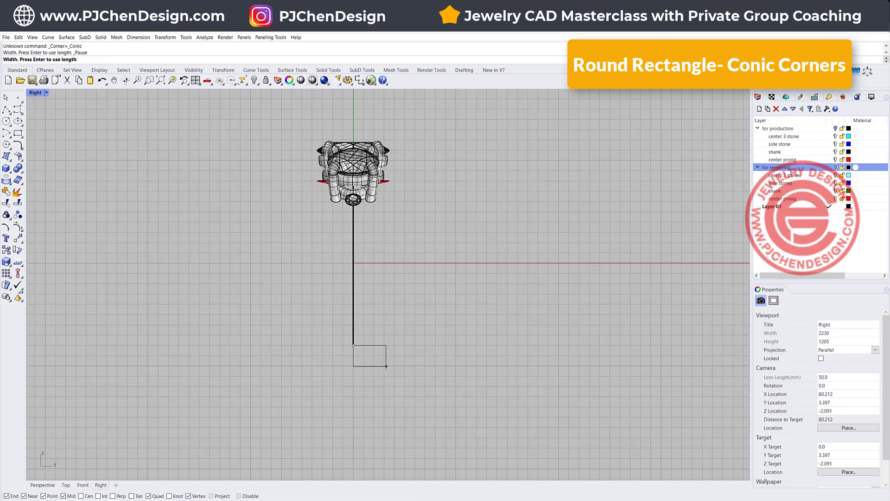
{"action": "type", "text": "1.5"}
{"action": "key", "text": "Return"}
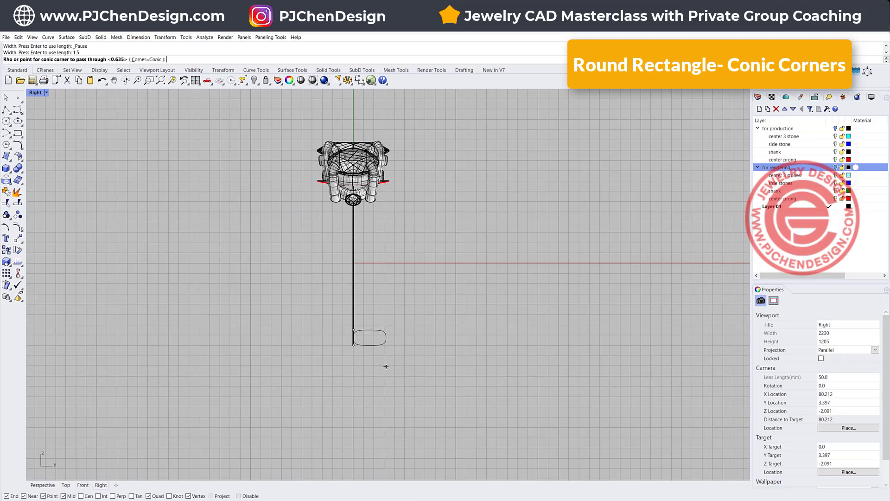
{"action": "scroll", "coordinate": [385, 330], "scroll_direction": "up", "scroll_amount": 8}
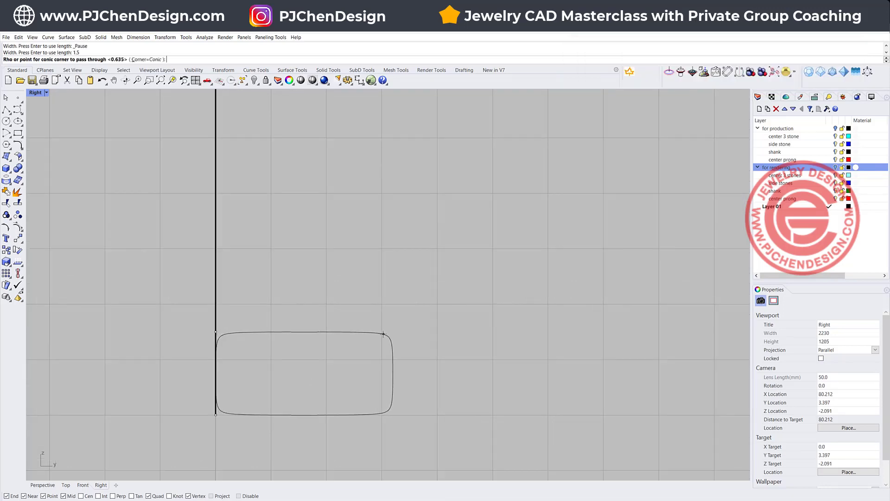
{"action": "key", "text": "Return"}
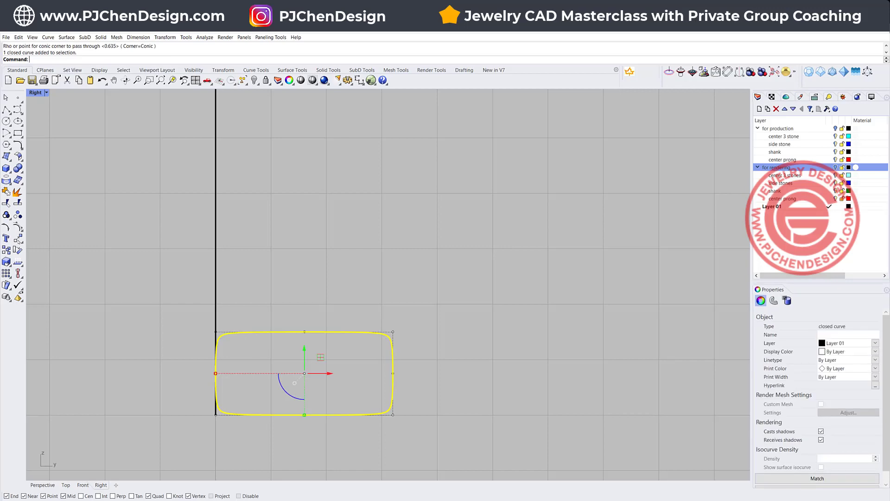
Move the rounded rectangle by its top midpoint onto the finger circle's lowest point, centering it beneath the circle.
{"action": "left_click", "coordinate": [18, 238]}
{"action": "left_click", "coordinate": [304, 332]}
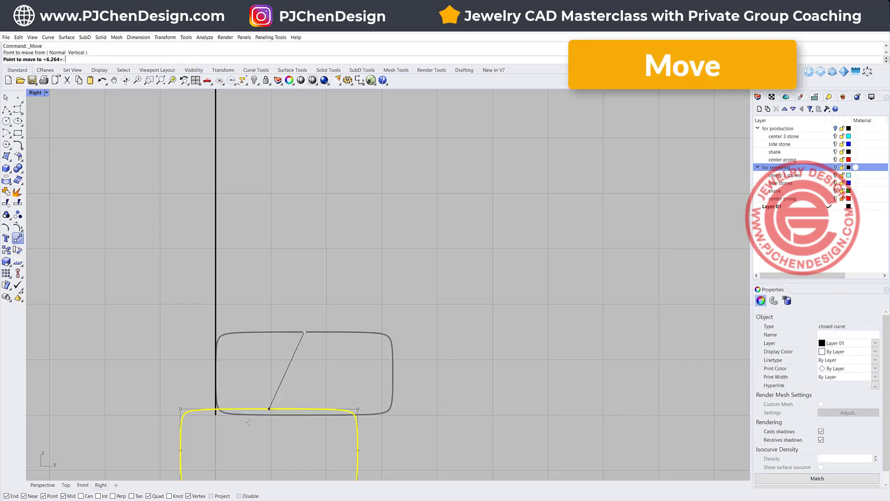
{"action": "left_click", "coordinate": [216, 413]}
{"action": "scroll", "coordinate": [278, 307], "scroll_direction": "down", "scroll_amount": 5}
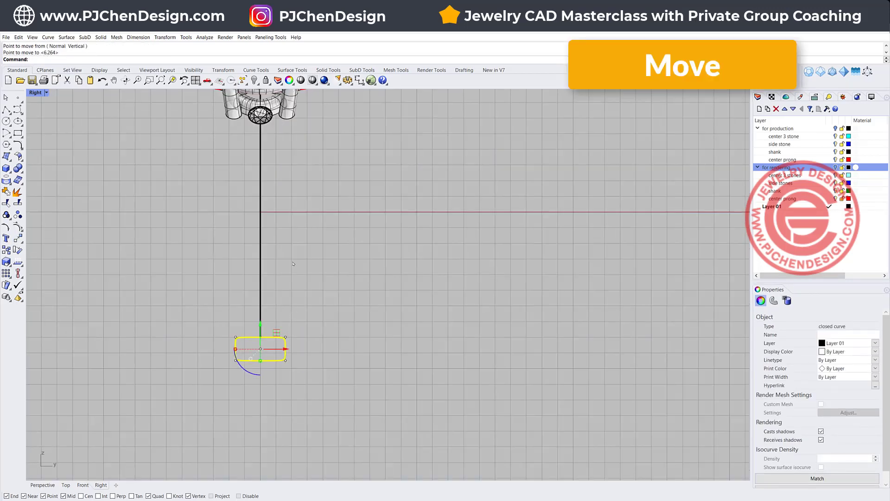
Rotate a copy of the rounded rectangle 180 degrees about the origin in the Front view, to the top of the finger circle.
{"action": "double_click", "coordinate": [34, 93]}
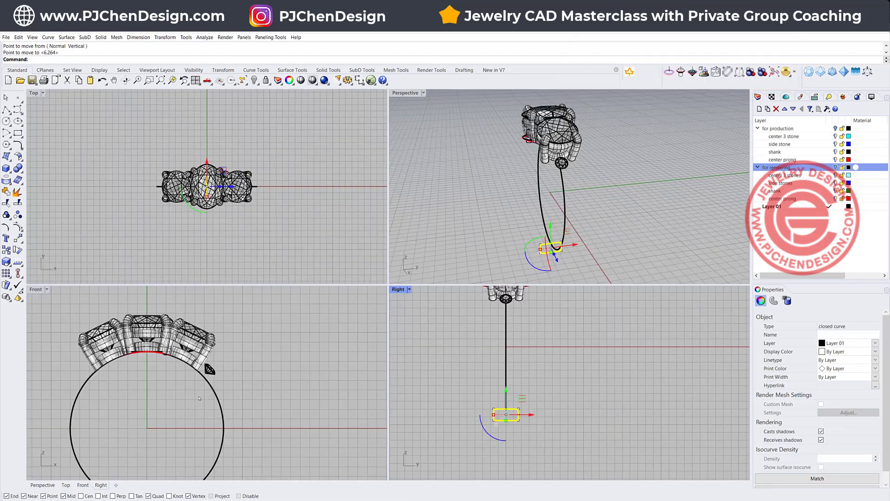
{"action": "scroll", "coordinate": [209, 383], "scroll_direction": "down", "scroll_amount": 3}
{"action": "right_click_drag", "start_coordinate": [209, 383], "coordinate": [206, 401]}
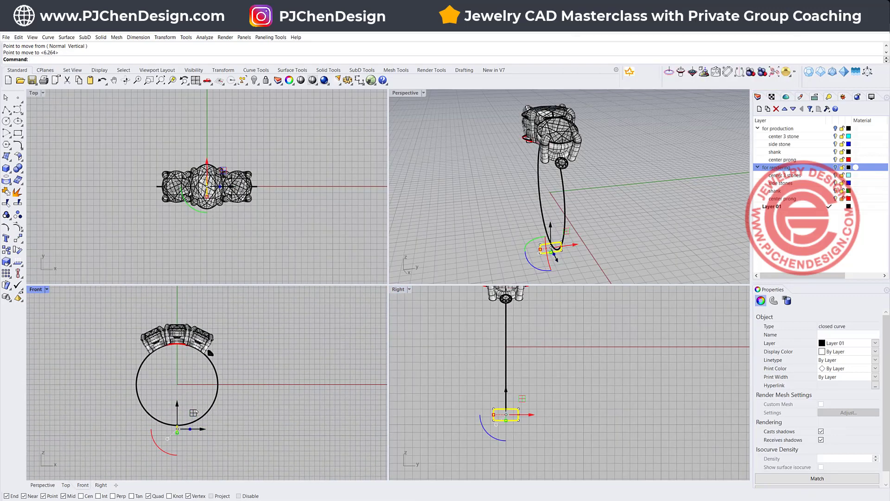
{"action": "left_click", "coordinate": [17, 250]}
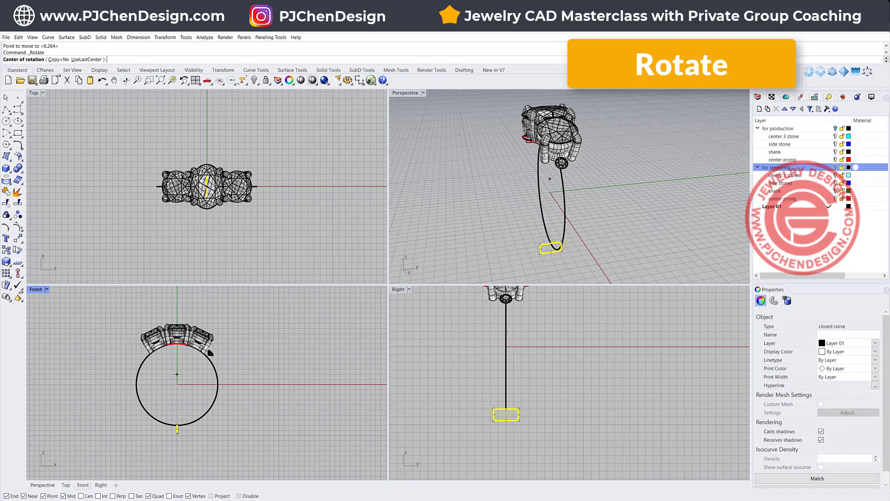
{"action": "type", "text": "0"}
{"action": "key", "text": "Return"}
{"action": "left_click", "coordinate": [177, 453]}
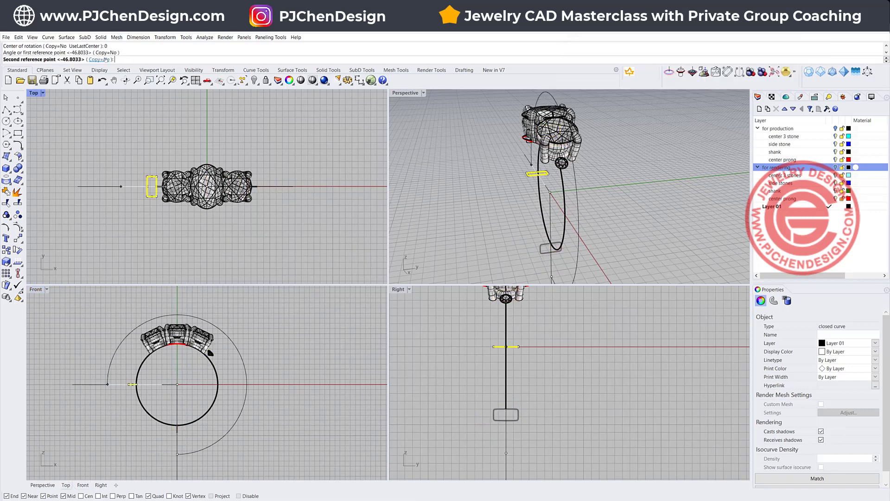
{"action": "left_click", "coordinate": [100, 59]}
{"action": "left_click", "coordinate": [177, 300]}
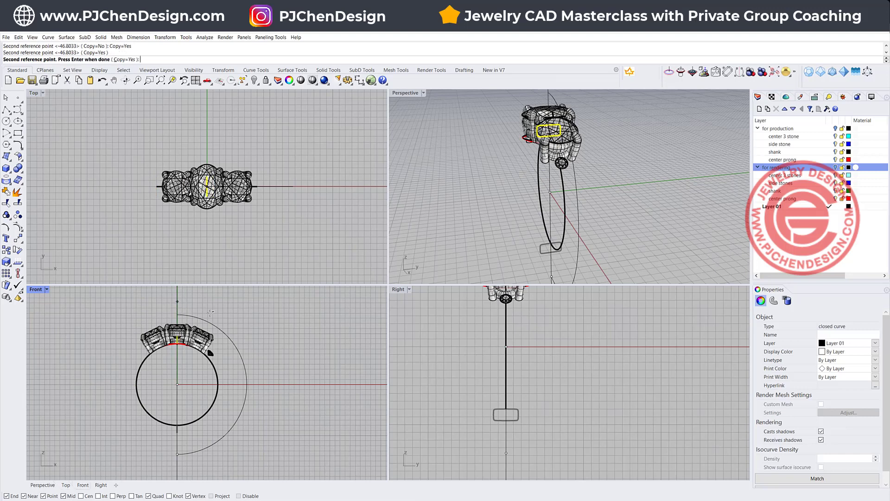
{"action": "key", "text": "Return"}
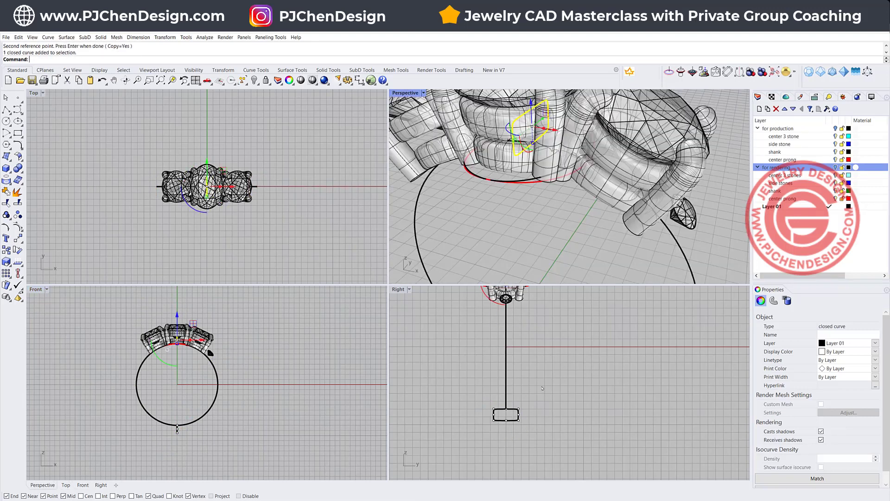
Widen the upper rounded rectangle symmetrically in the Right view so that its sides extend into the side setting's prongs.
{"action": "right_click_drag", "start_coordinate": [529, 358], "coordinate": [521, 392]}
{"action": "scroll", "coordinate": [522, 391], "scroll_direction": "down", "scroll_amount": 4}
{"action": "scroll", "coordinate": [501, 336], "scroll_direction": "up", "scroll_amount": 10}
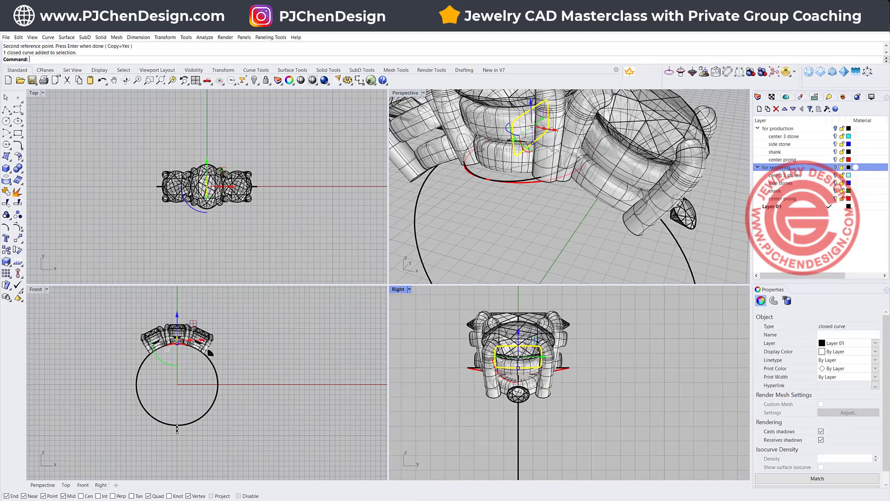
{"action": "scroll", "coordinate": [496, 357], "scroll_direction": "up", "scroll_amount": 3}
{"action": "left_click_drag", "start_coordinate": [492, 357], "coordinate": [485, 356]}
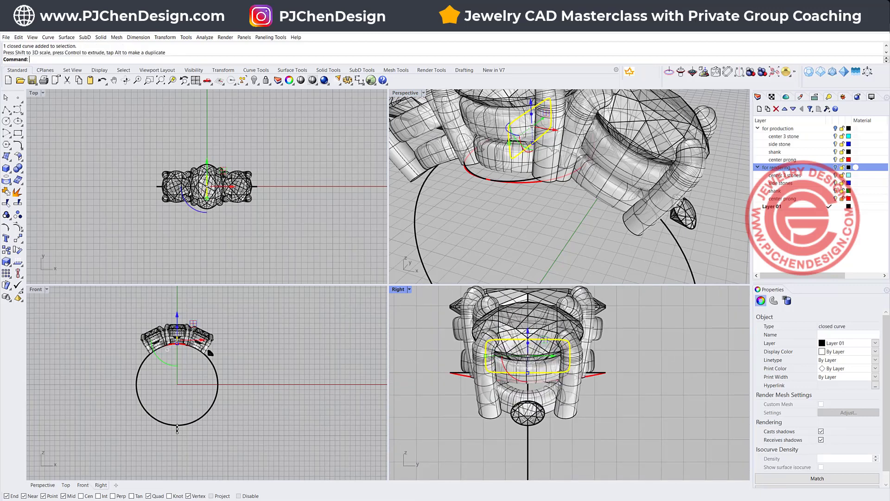
{"action": "key", "text": "Escape"}
Sweep the upper and lower rounded rectangles along the finger circle with Sweep 1 Rail, using the closed sweep option.
{"action": "scroll", "coordinate": [570, 198], "scroll_direction": "down", "scroll_amount": 4}
{"action": "left_click", "coordinate": [66, 38]}
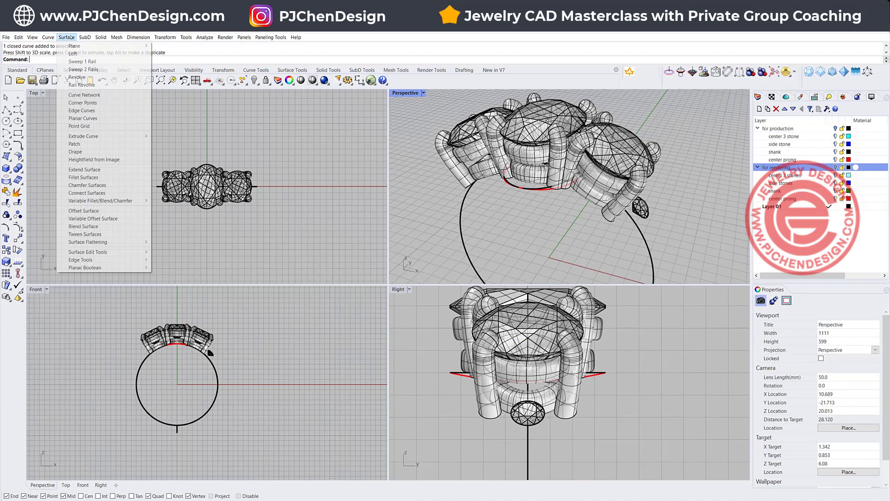
{"action": "left_click", "coordinate": [83, 62]}
{"action": "left_click", "coordinate": [645, 249]}
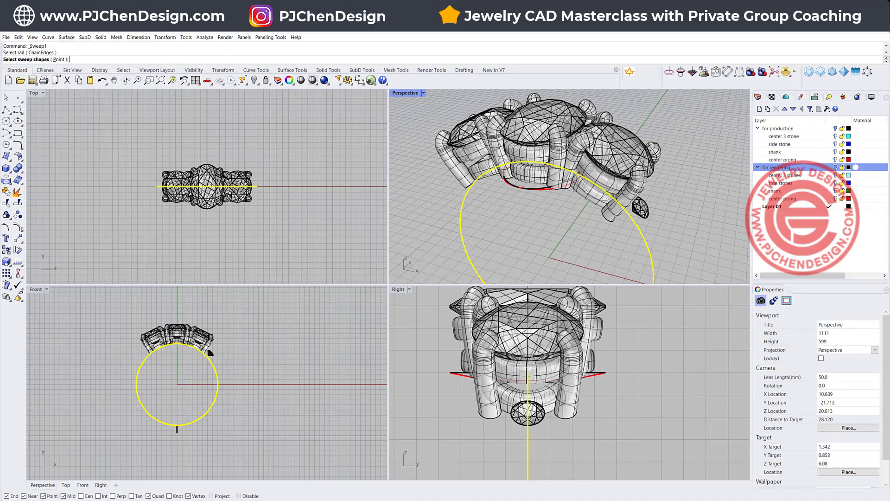
{"action": "scroll", "coordinate": [529, 175], "scroll_direction": "up", "scroll_amount": 5}
{"action": "left_click", "coordinate": [526, 183]}
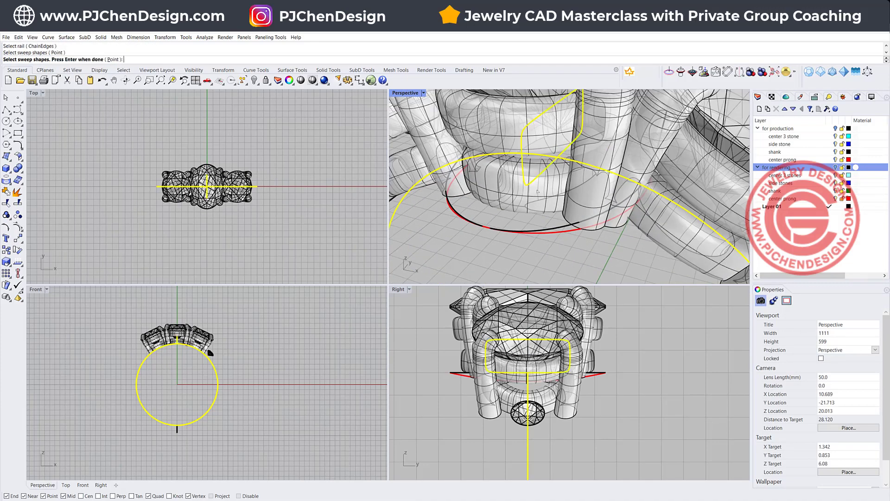
{"action": "scroll", "coordinate": [538, 231], "scroll_direction": "down", "scroll_amount": 5}
{"action": "left_click", "coordinate": [541, 251]}
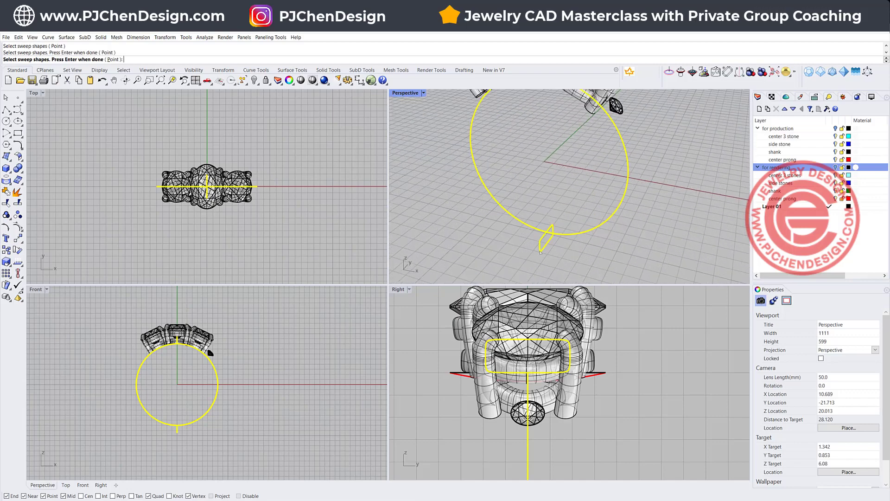
{"action": "key", "text": "Return"}
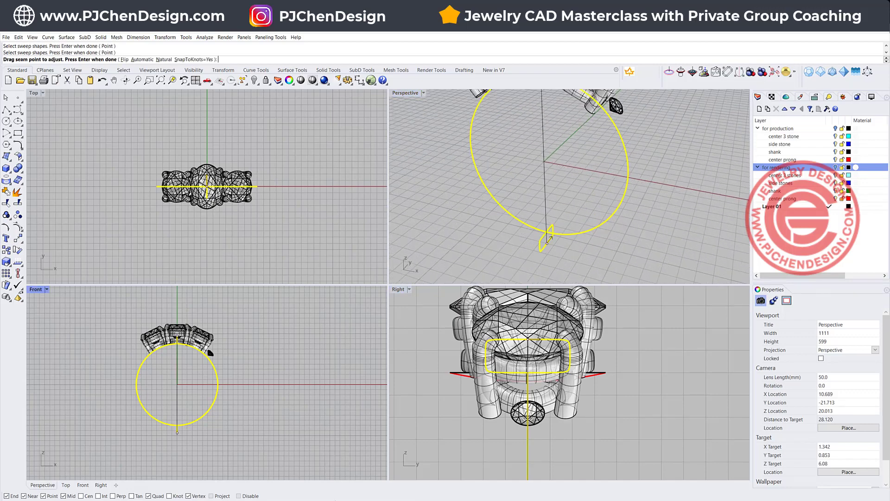
{"action": "right_click", "coordinate": [637, 230]}
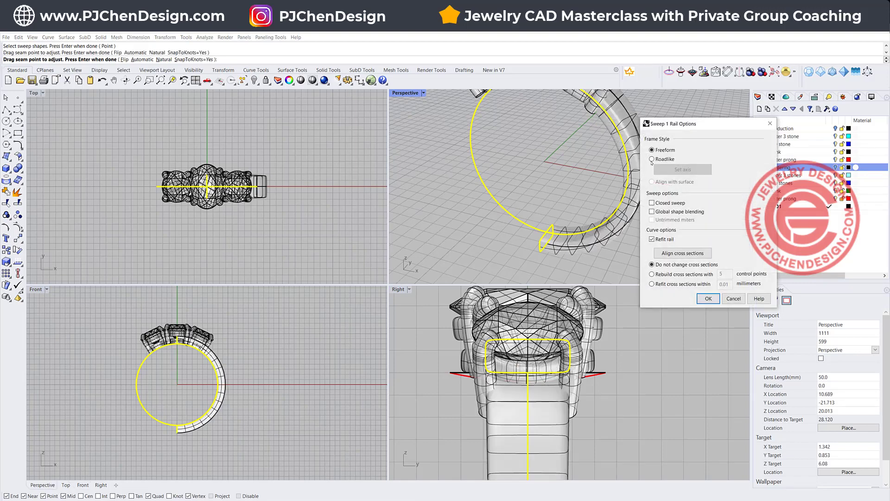
{"action": "left_click", "coordinate": [653, 203]}
{"action": "left_click", "coordinate": [712, 301]}
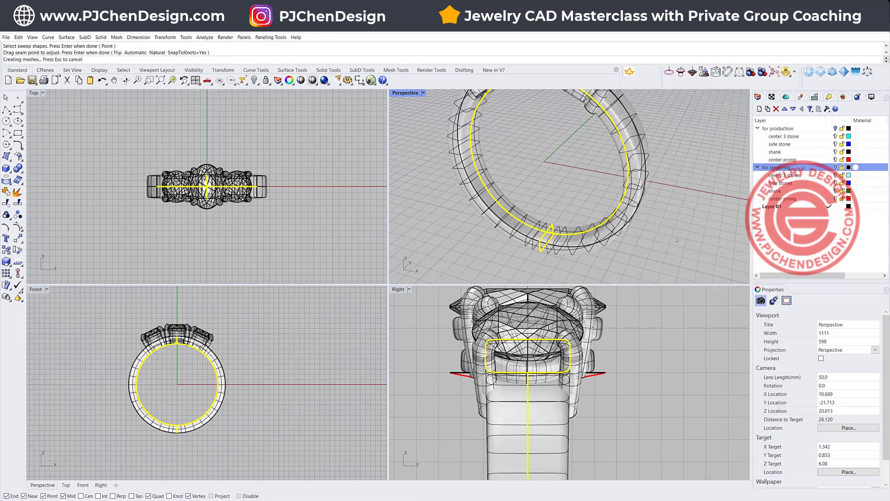
Examine the swept shank around the small brilliant and adjust the lower profile curve that drives the shank in the Perspective view.
{"action": "scroll", "coordinate": [642, 211], "scroll_direction": "down", "scroll_amount": 8}
{"action": "right_click_drag", "start_coordinate": [658, 218], "coordinate": [595, 222]}
{"action": "scroll", "coordinate": [610, 214], "scroll_direction": "up", "scroll_amount": 4}
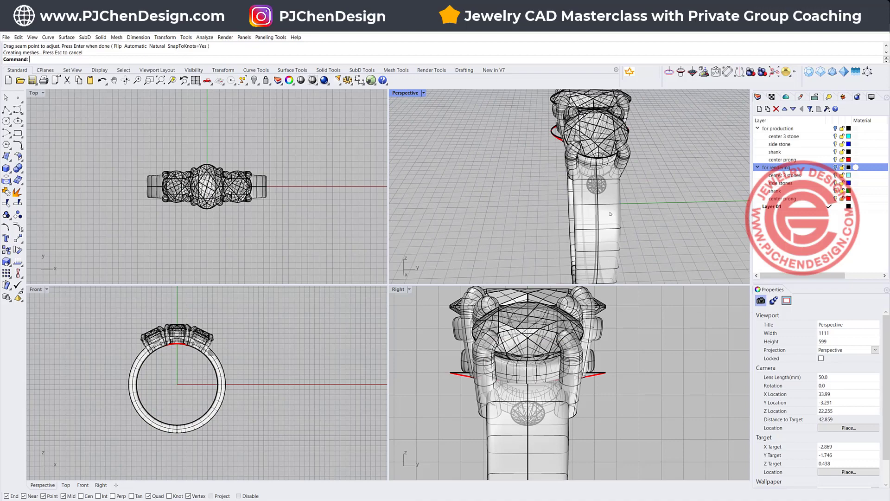
{"action": "scroll", "coordinate": [600, 182], "scroll_direction": "up", "scroll_amount": 5}
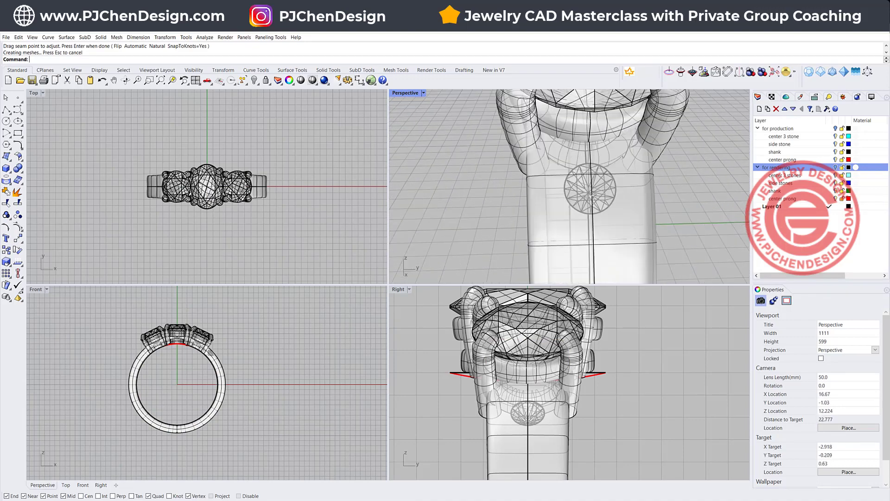
{"action": "right_click_drag", "start_coordinate": [600, 182], "coordinate": [630, 184]}
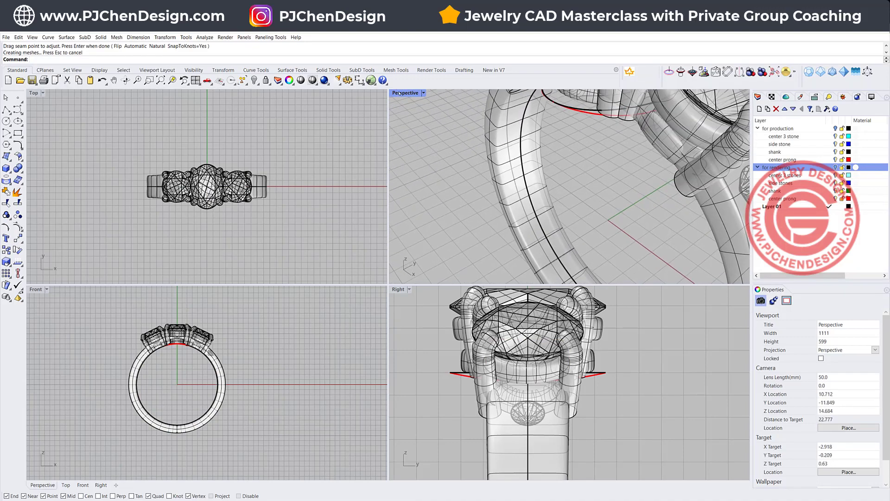
{"action": "double_click", "coordinate": [395, 93]}
{"action": "scroll", "coordinate": [448, 176], "scroll_direction": "down", "scroll_amount": 8}
{"action": "right_click_drag", "start_coordinate": [448, 177], "coordinate": [397, 174]}
{"action": "left_click_drag", "start_coordinate": [360, 342], "coordinate": [433, 372]}
{"action": "left_click", "coordinate": [431, 369]}
{"action": "left_click", "coordinate": [445, 386]}
{"action": "right_click_drag", "start_coordinate": [443, 217], "coordinate": [477, 240], "text": "shift"}
{"action": "scroll", "coordinate": [465, 181], "scroll_direction": "up", "scroll_amount": 6}
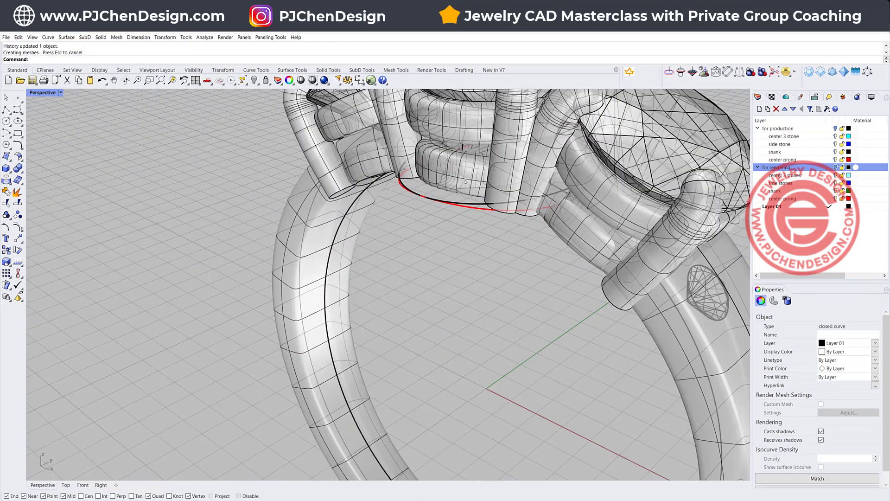
Adjust the upper rounded profile curve inside the center setting in the Perspective view and check the updated shank from different angles.
{"action": "left_click", "coordinate": [462, 148]}
{"action": "left_click", "coordinate": [463, 148]}
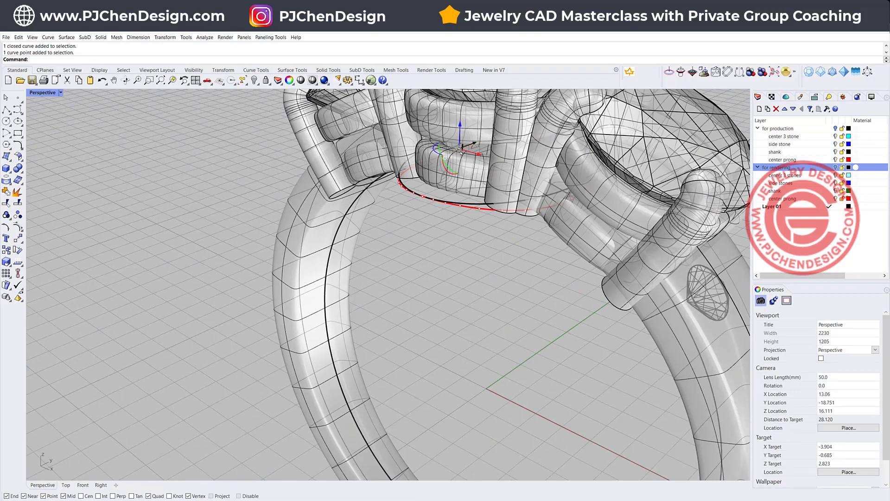
{"action": "scroll", "coordinate": [458, 166], "scroll_direction": "up", "scroll_amount": 6}
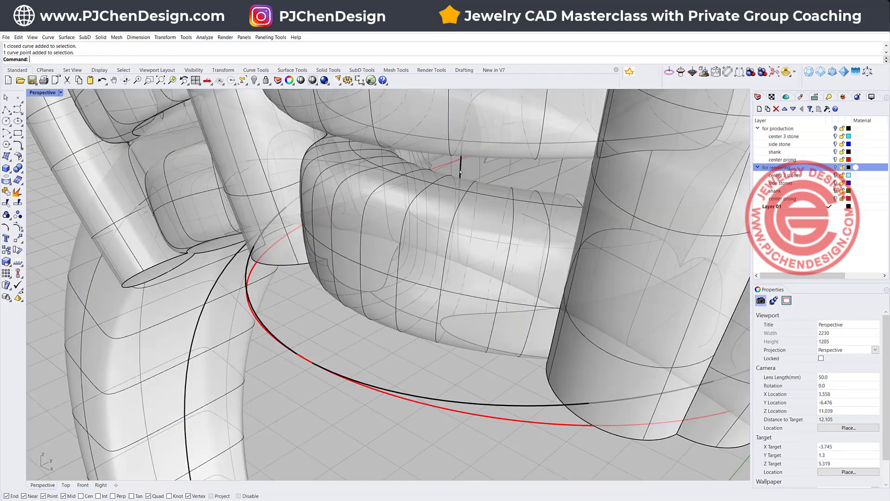
{"action": "left_click", "coordinate": [460, 172]}
{"action": "right_click_drag", "start_coordinate": [649, 316], "coordinate": [492, 347]}
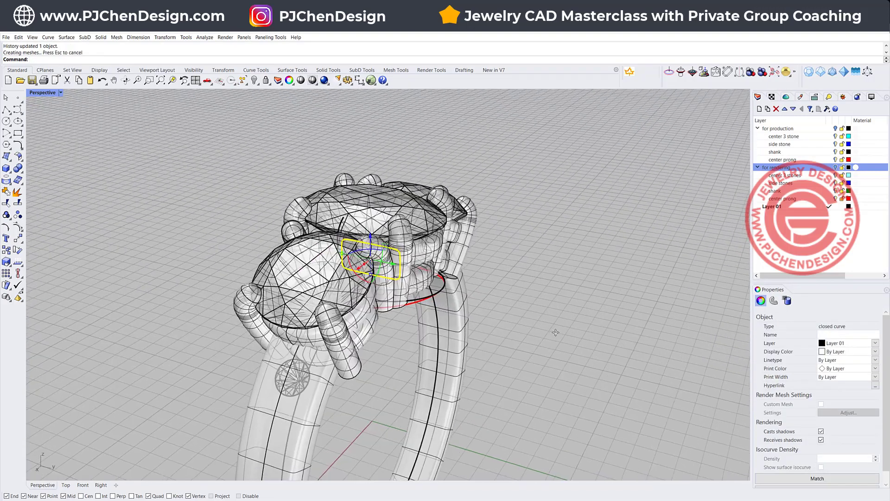
{"action": "key", "text": "Escape"}
{"action": "right_click_drag", "start_coordinate": [435, 359], "coordinate": [565, 309]}
{"action": "scroll", "coordinate": [564, 310], "scroll_direction": "up", "scroll_amount": 2}
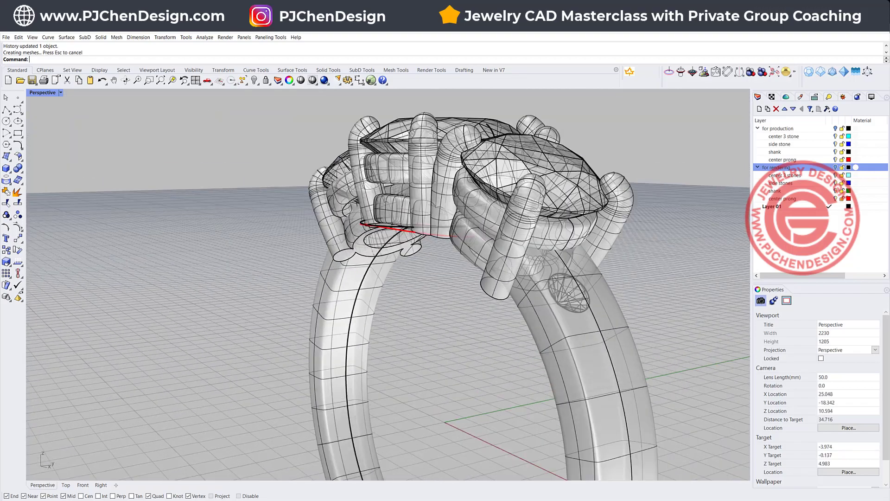
Hide the center and side stones with their prong settings, keeping the shank, its curves and the small brilliant.
{"action": "double_click", "coordinate": [49, 93]}
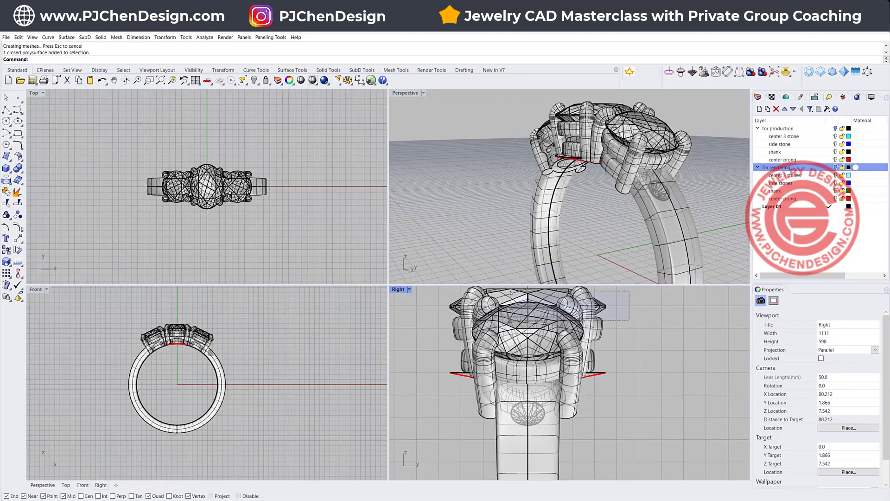
{"action": "left_click", "coordinate": [255, 80]}
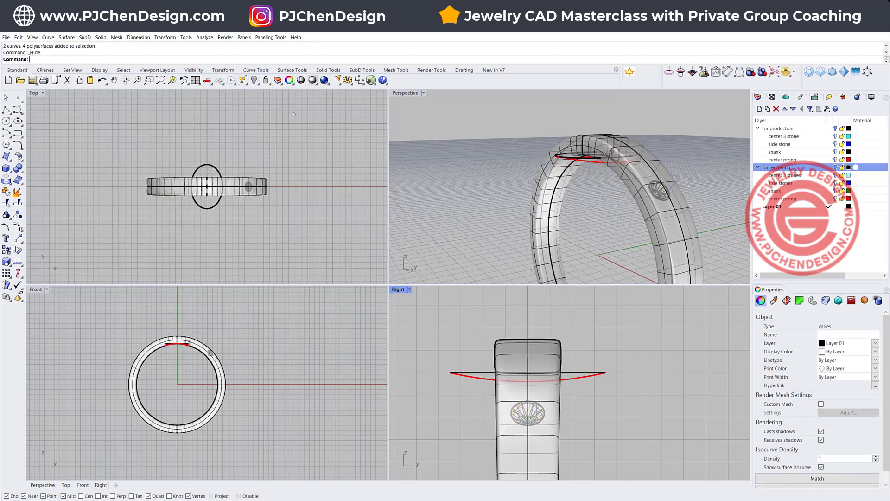
{"action": "left_click", "coordinate": [554, 340]}
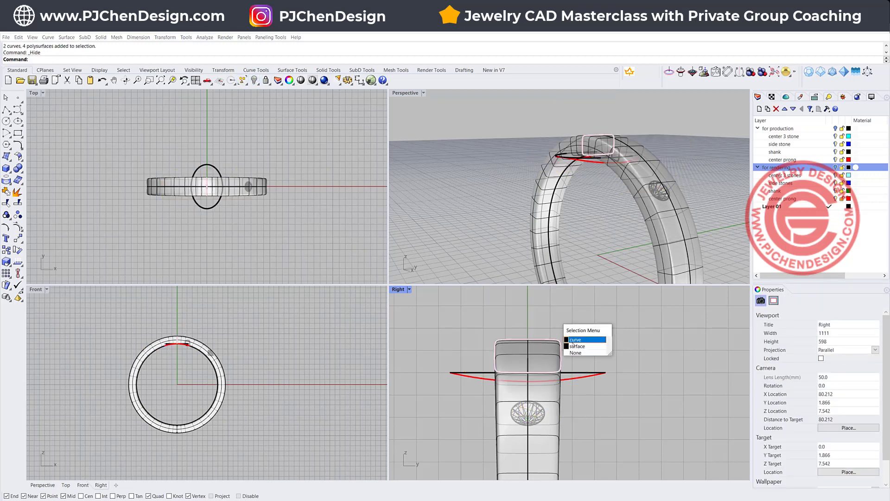
{"action": "left_click", "coordinate": [582, 343]}
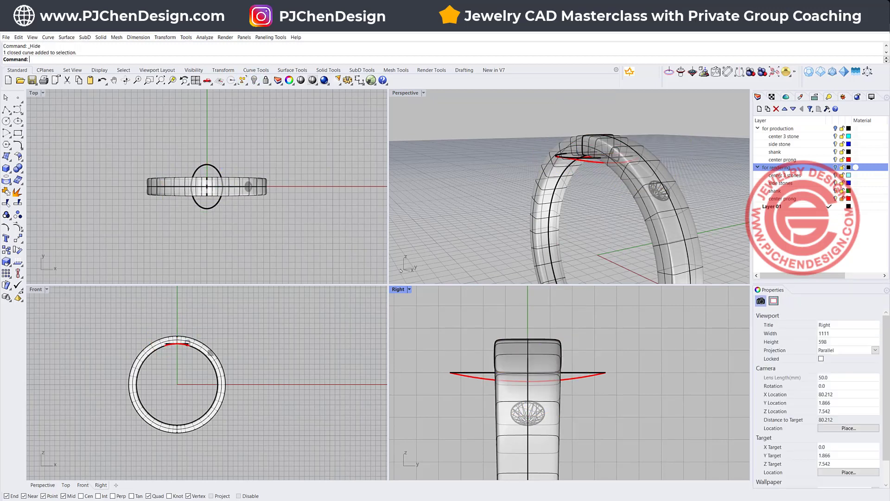
Draw a 1.6 mm wide upright rectangle above the shank in the Right view, picking its height freehand.
{"action": "left_click", "coordinate": [17, 133]}
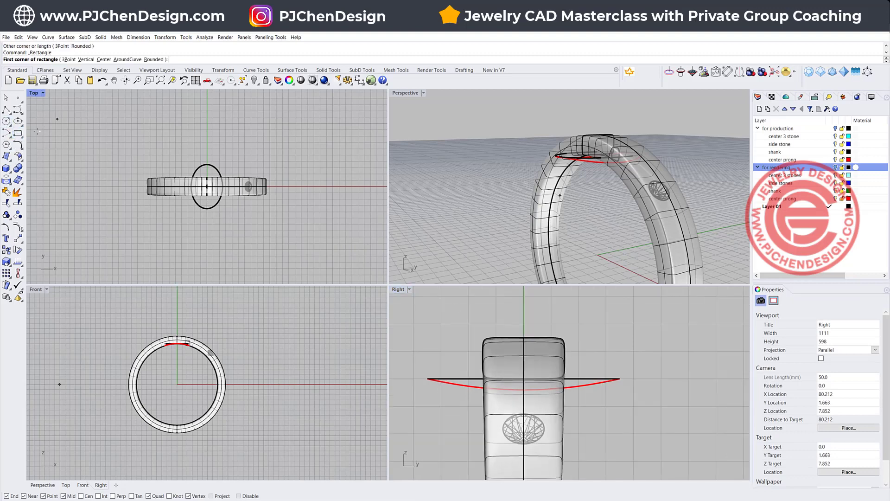
{"action": "left_click", "coordinate": [501, 329]}
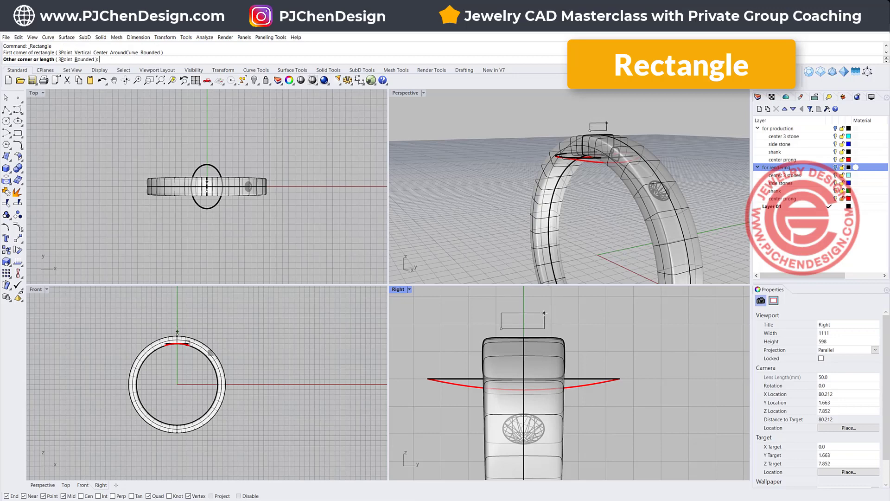
{"action": "type", "text": "1.6"}
{"action": "key", "text": "Return"}
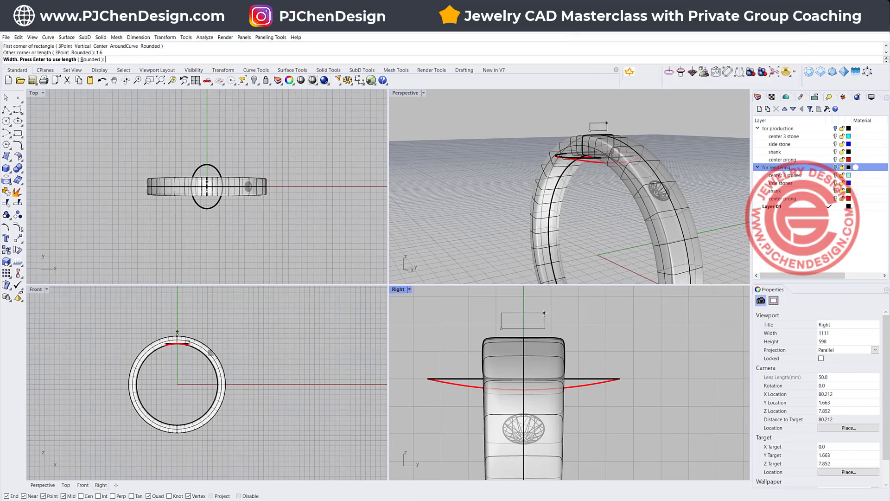
{"action": "scroll", "coordinate": [545, 313], "scroll_direction": "down", "scroll_amount": 4}
{"action": "right_click_drag", "start_coordinate": [545, 315], "coordinate": [545, 377]}
{"action": "left_click", "coordinate": [546, 347]}
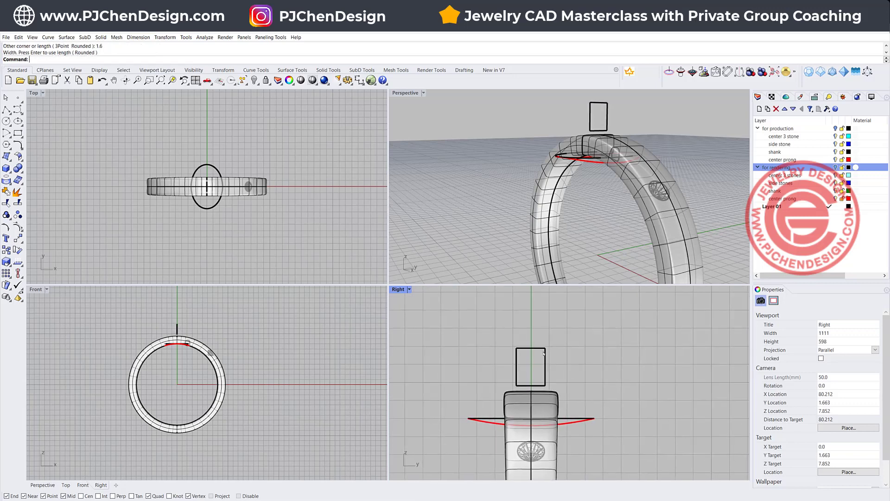
Align the rectangle to the shank's centerline with Align Vertical Centers in the Right view and lower it into the shank's upper edge.
{"action": "left_click", "coordinate": [547, 385]}
{"action": "scroll", "coordinate": [537, 367], "scroll_direction": "up", "scroll_amount": 3}
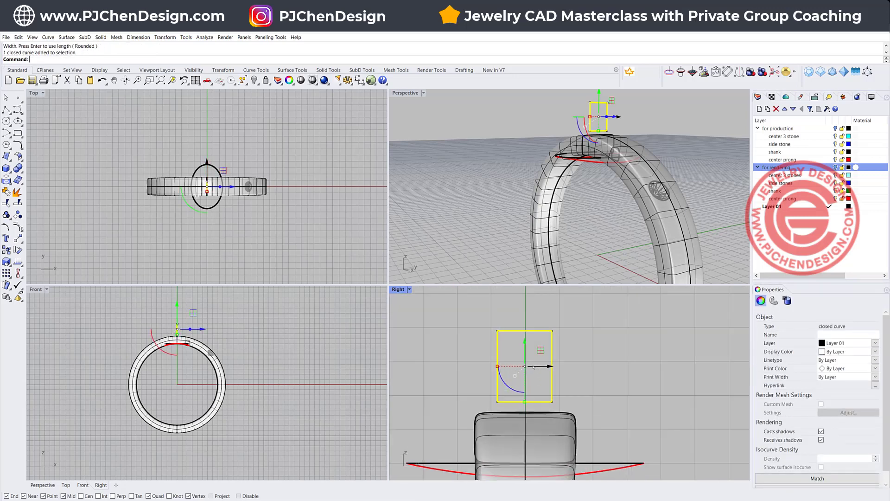
{"action": "left_click", "coordinate": [19, 273]}
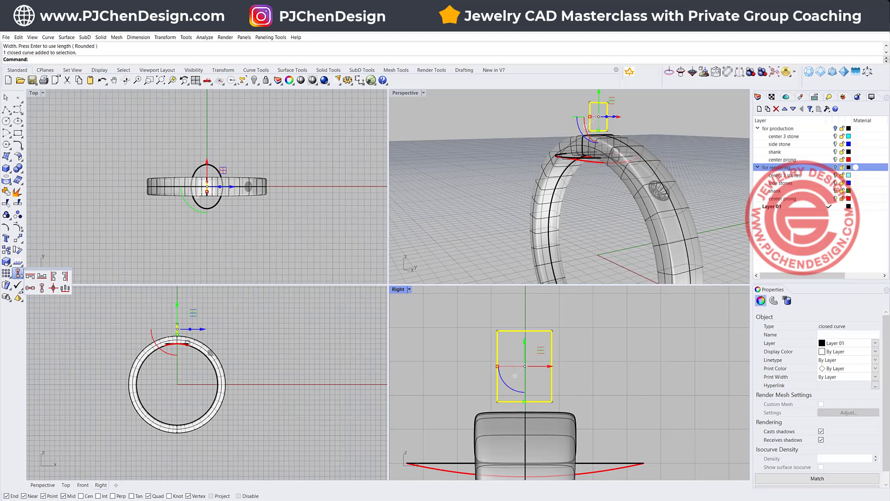
{"action": "left_click", "coordinate": [41, 289]}
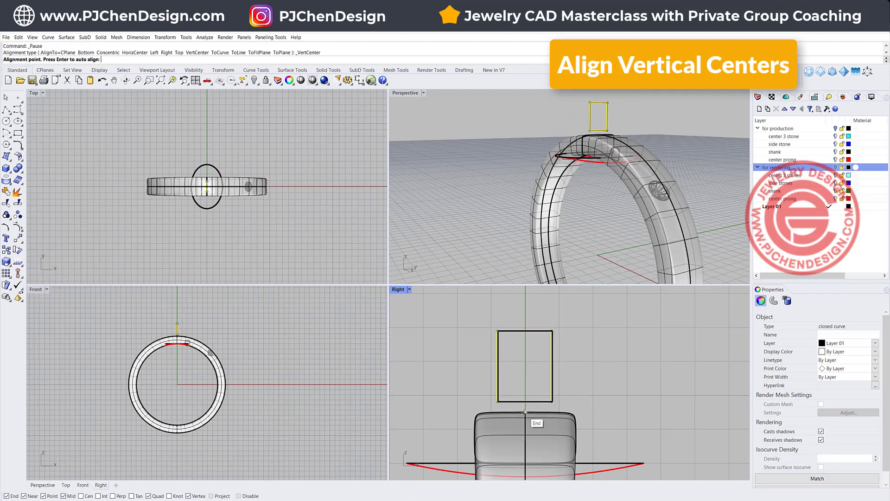
{"action": "left_click_drag", "start_coordinate": [524, 341], "coordinate": [587, 390]}
{"action": "scroll", "coordinate": [588, 390], "scroll_direction": "down", "scroll_amount": 2}
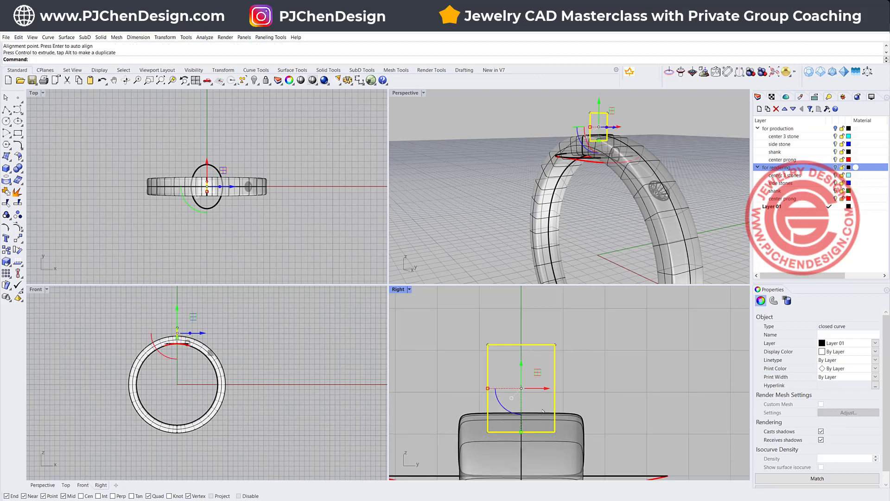
{"action": "scroll", "coordinate": [189, 354], "scroll_direction": "up", "scroll_amount": 6}
{"action": "scroll", "coordinate": [189, 354], "scroll_direction": "down", "scroll_amount": 2}
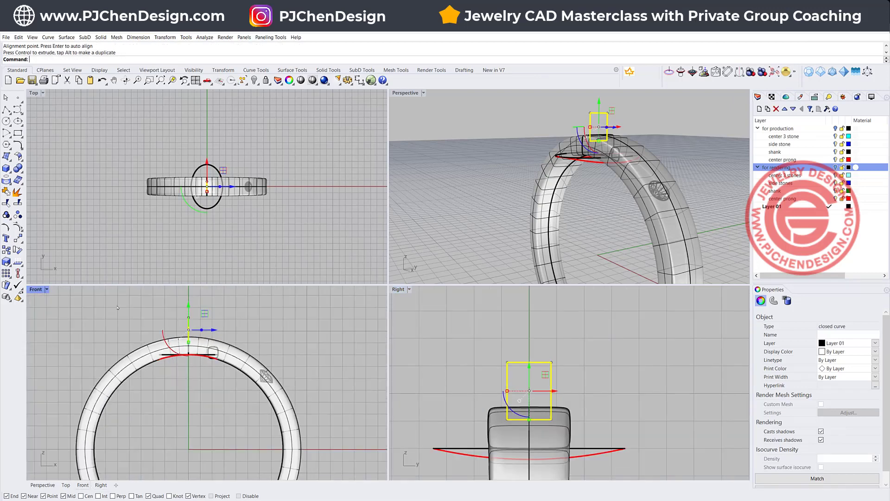
Rotate a copy of the rectangle about the origin in the Front view, from the top of the shank to the small brilliant.
{"action": "left_click", "coordinate": [17, 250]}
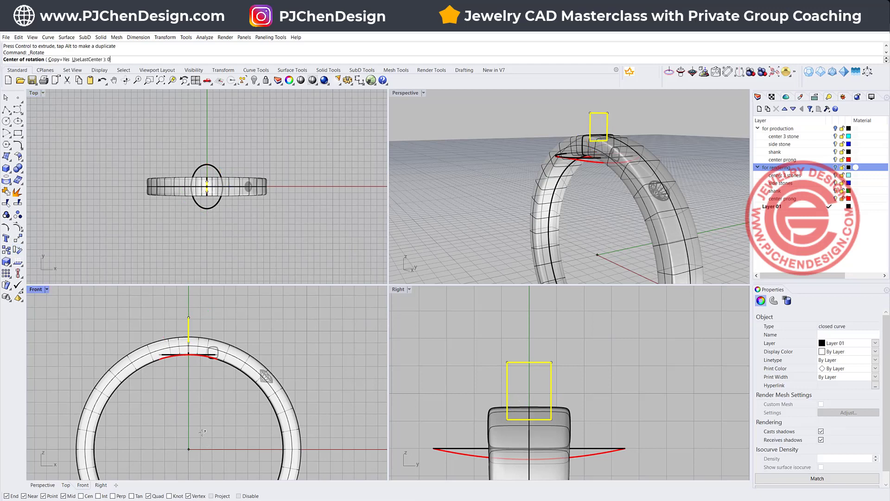
{"action": "type", "text": "0"}
{"action": "key", "text": "Return"}
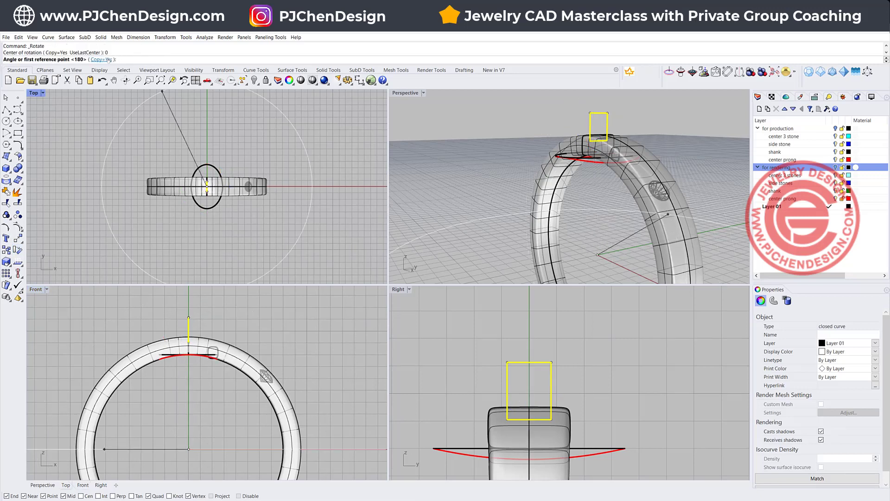
{"action": "left_click", "coordinate": [188, 302]}
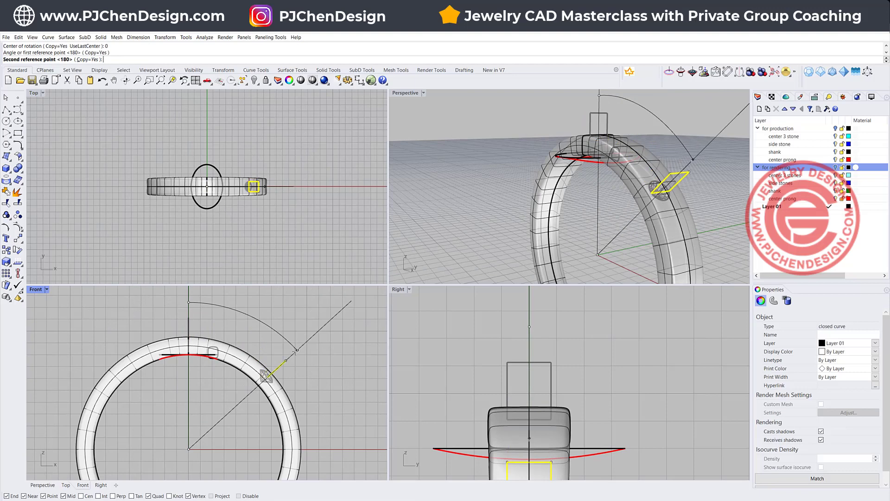
{"action": "left_click", "coordinate": [297, 350]}
{"action": "key", "text": "Return"}
{"action": "scroll", "coordinate": [534, 405], "scroll_direction": "down", "scroll_amount": 3}
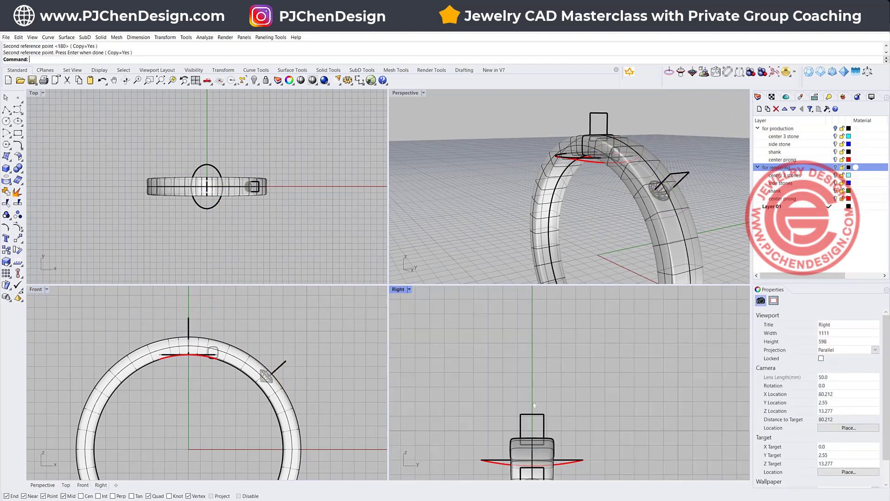
{"action": "right_click_drag", "start_coordinate": [534, 404], "coordinate": [569, 340]}
{"action": "scroll", "coordinate": [548, 407], "scroll_direction": "up", "scroll_amount": 2}
{"action": "scroll", "coordinate": [662, 194], "scroll_direction": "up", "scroll_amount": 5}
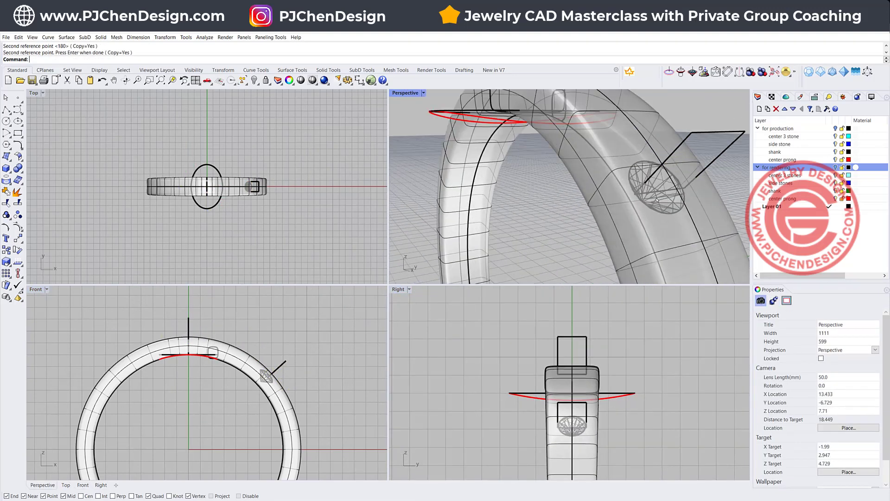
{"action": "scroll", "coordinate": [273, 368], "scroll_direction": "up", "scroll_amount": 5}
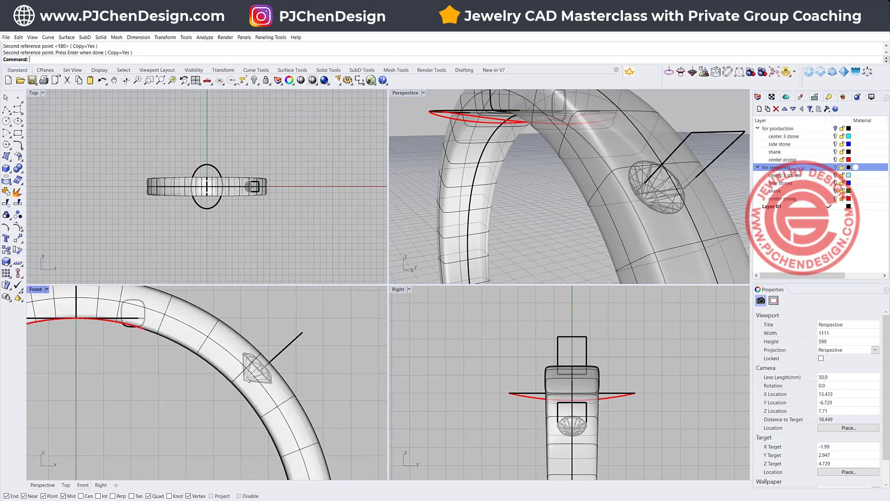
Delete the rotated rectangle copy beside the small brilliant in the Front view.
{"action": "left_click", "coordinate": [289, 343]}
{"action": "key", "text": "Delete"}
{"action": "scroll", "coordinate": [251, 367], "scroll_direction": "down", "scroll_amount": 6}
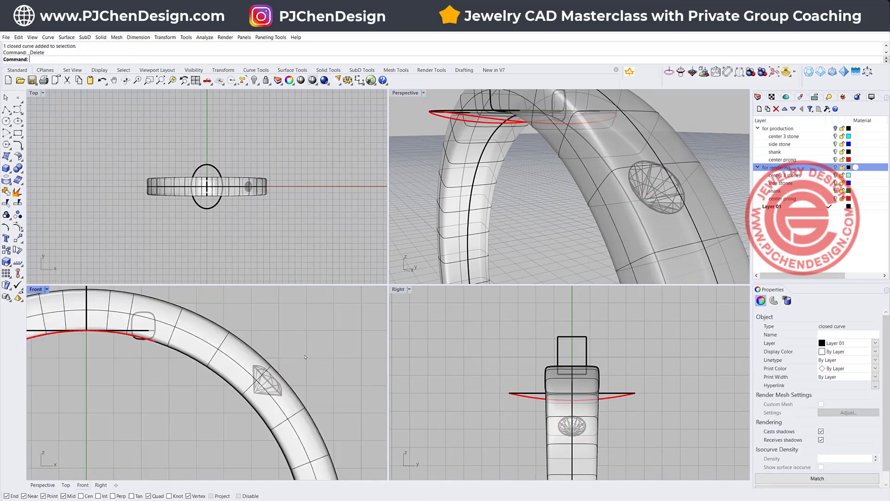
Split the finger circle at two points in the Front view, just below the small brilliant and at its right quadrant, accepting the broken history.
{"action": "scroll", "coordinate": [252, 367], "scroll_direction": "up", "scroll_amount": 4}
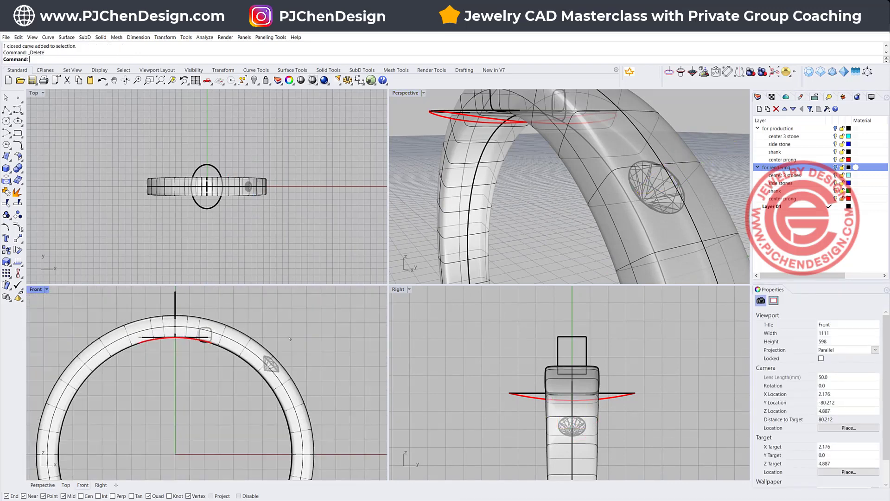
{"action": "left_click", "coordinate": [271, 364]}
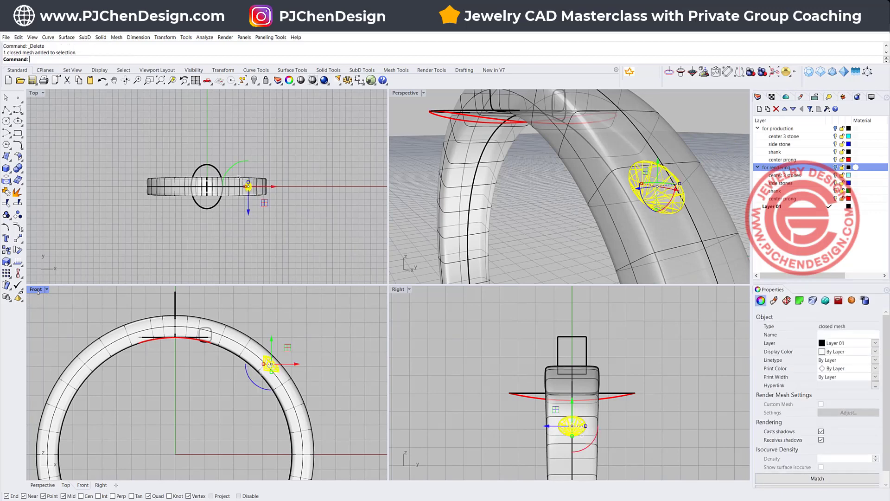
{"action": "double_click", "coordinate": [36, 289]}
{"action": "scroll", "coordinate": [417, 283], "scroll_direction": "down", "scroll_amount": 4}
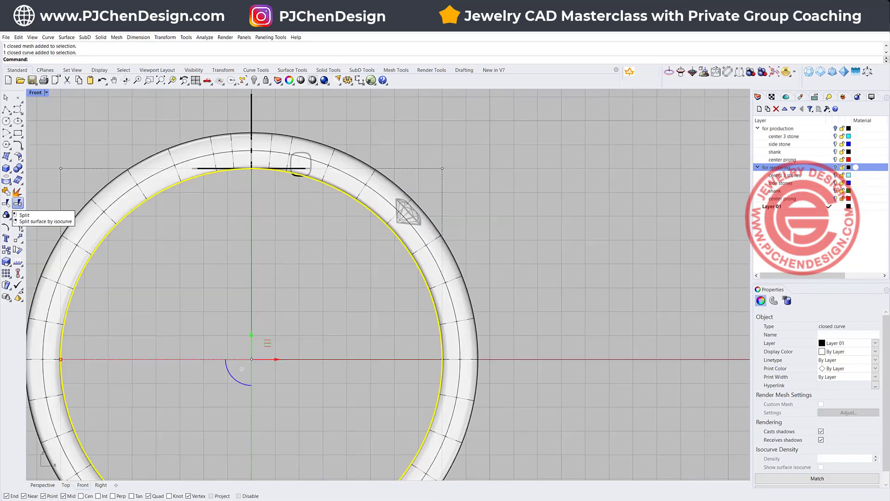
{"action": "left_click", "coordinate": [17, 191]}
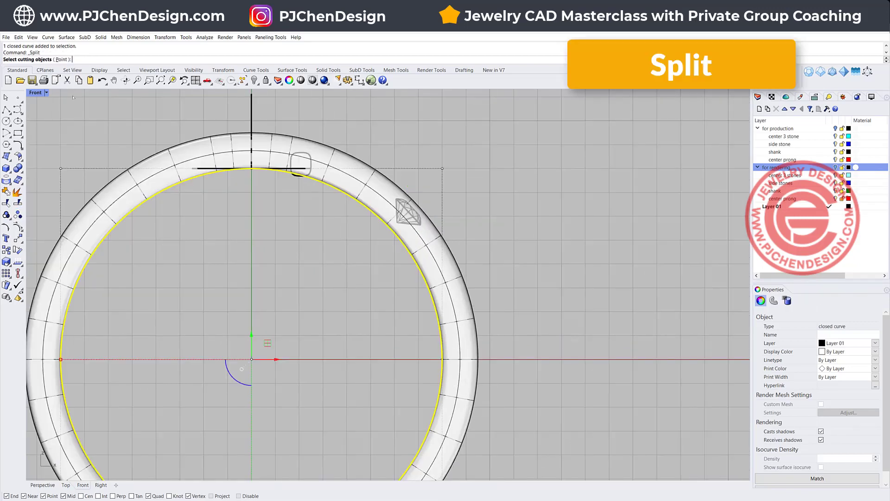
{"action": "left_click", "coordinate": [62, 60]}
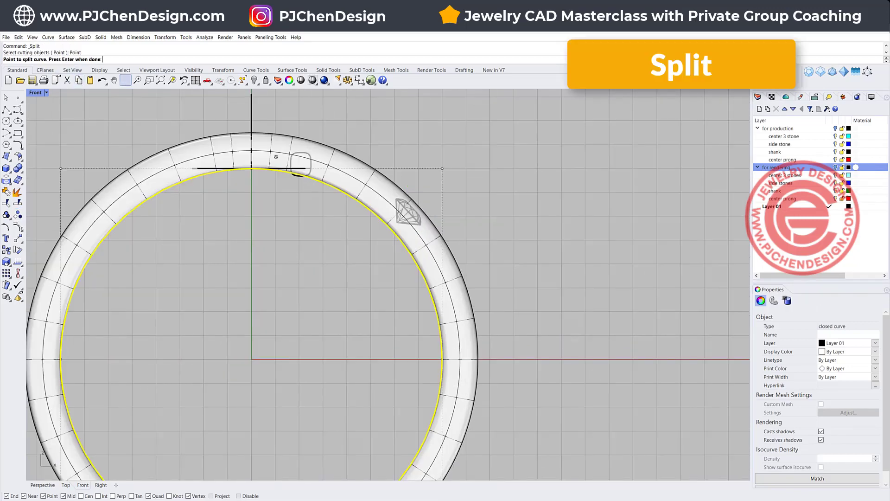
{"action": "left_click", "coordinate": [389, 228]}
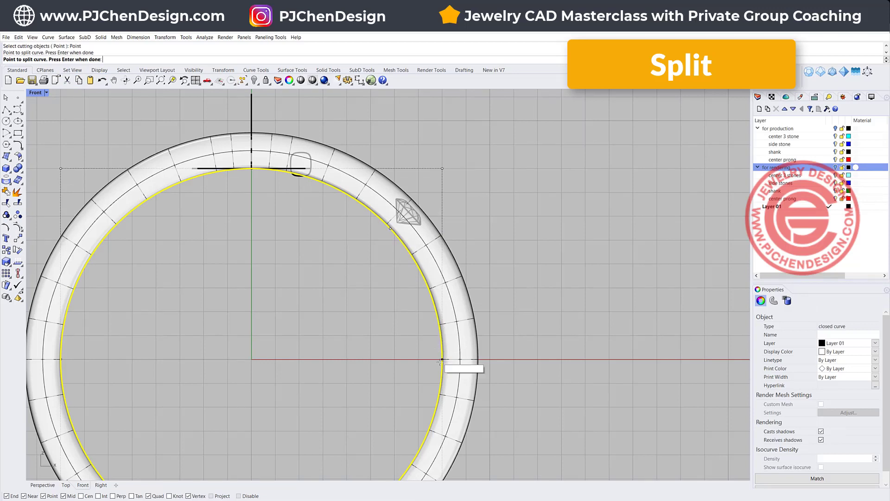
{"action": "left_click", "coordinate": [442, 359]}
{"action": "key", "text": "Return"}
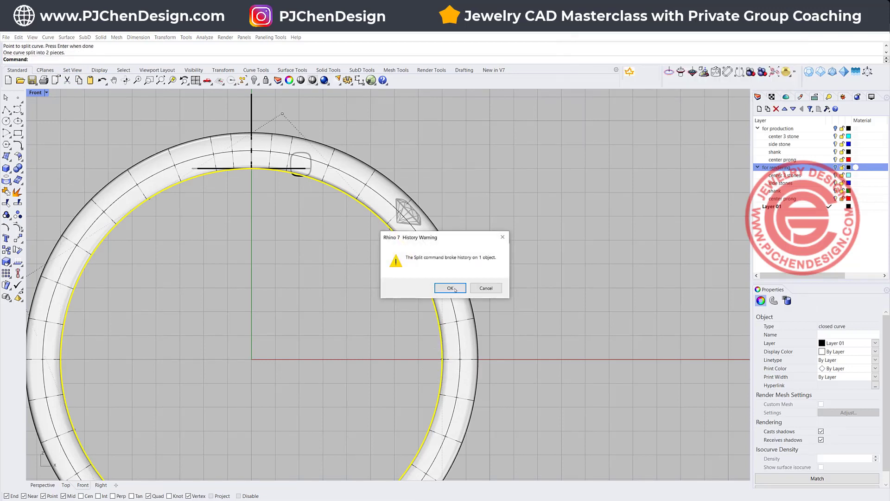
{"action": "left_click", "coordinate": [449, 288]}
Delete the larger part of the split finger circle, keeping the short arc from the small brilliant to the right quadrant.
{"action": "left_click", "coordinate": [443, 371]}
{"action": "left_click", "coordinate": [468, 392]}
{"action": "key", "text": "Delete"}
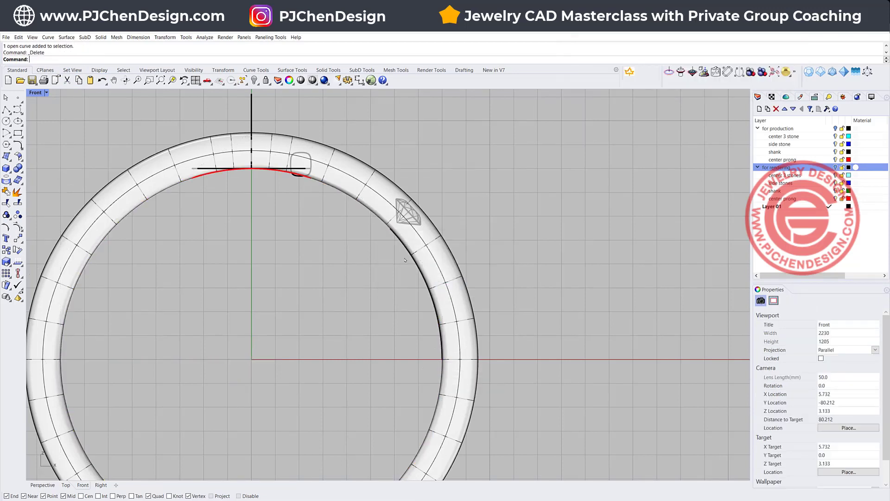
Set the display color of the remaining short arc below the small brilliant to Green.
{"action": "left_click", "coordinate": [414, 258]}
{"action": "left_click", "coordinate": [438, 276]}
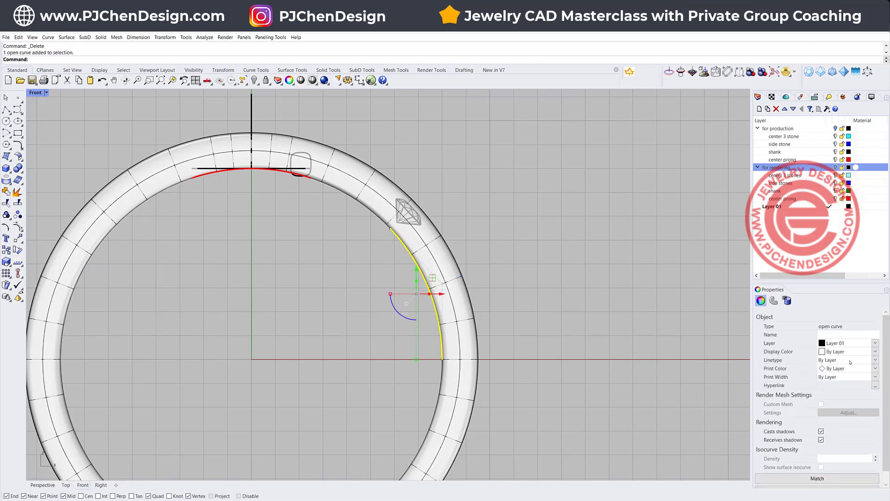
{"action": "left_click", "coordinate": [874, 352]}
{"action": "left_click", "coordinate": [835, 398]}
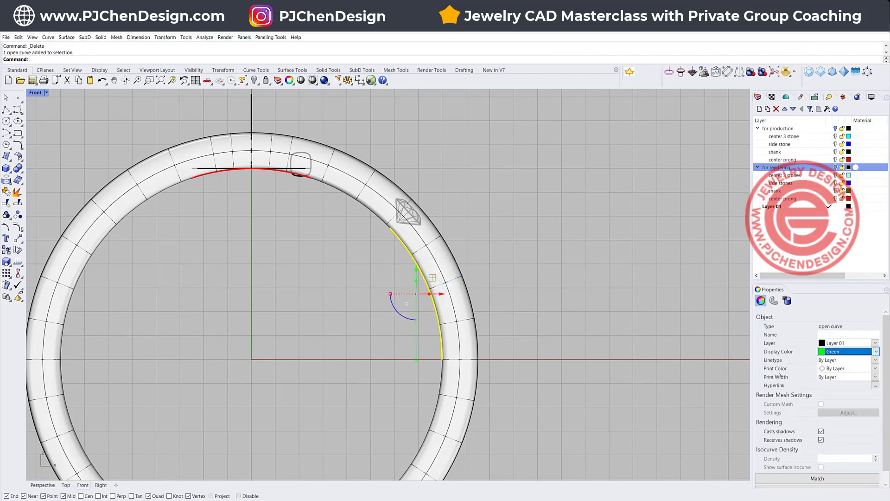
{"action": "left_click", "coordinate": [498, 216]}
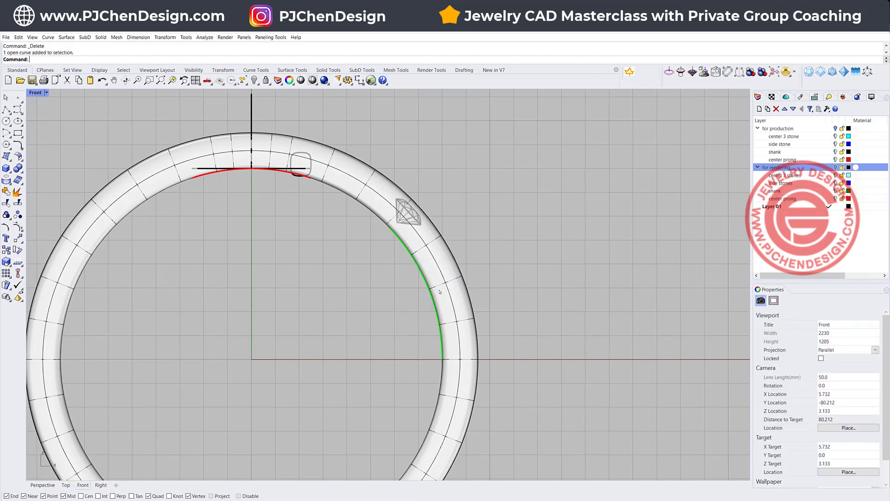
{"action": "left_click", "coordinate": [416, 225]}
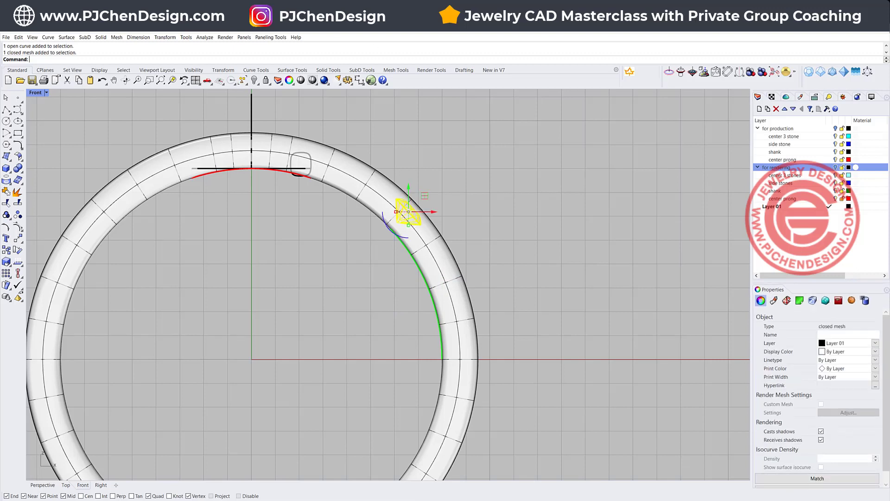
{"action": "left_click", "coordinate": [169, 37]}
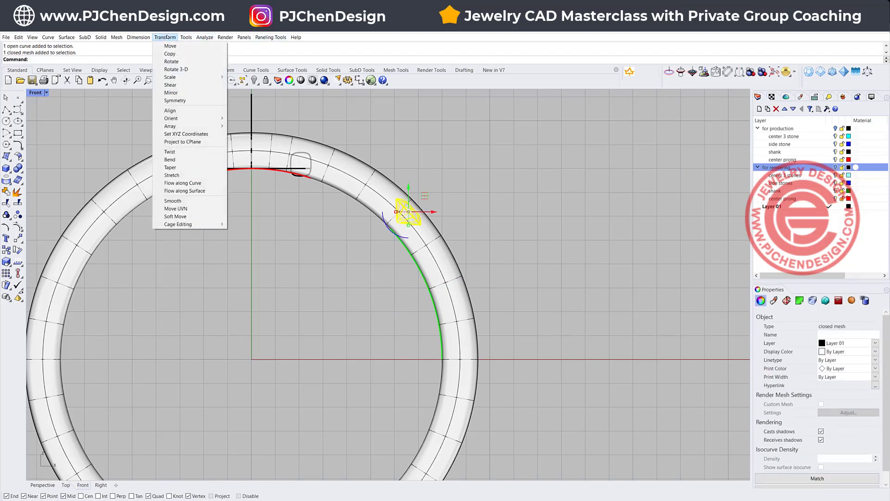
{"action": "key", "text": "Escape"}
{"action": "key", "text": "Escape"}
Array the small brilliant along the green arc in the Front view with 5 items and Freeform orientation.
{"action": "left_click", "coordinate": [165, 37]}
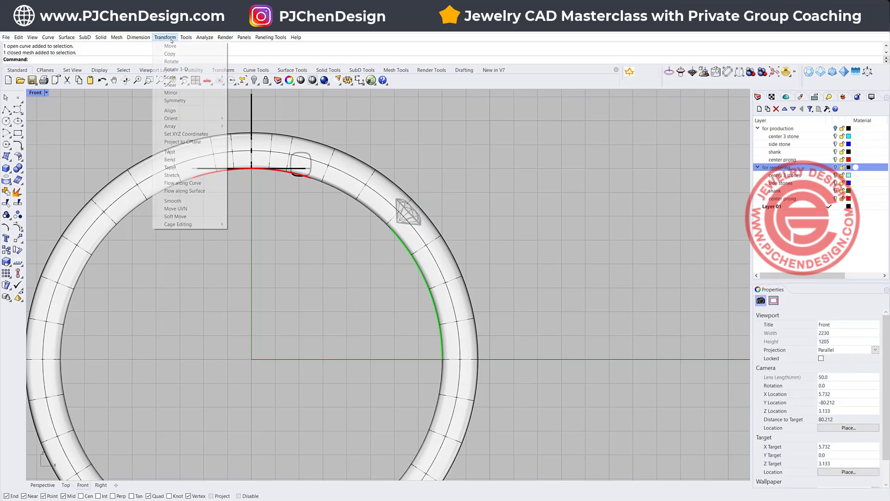
{"action": "mouse_move", "coordinate": [185, 126]}
{"action": "left_click", "coordinate": [254, 150]}
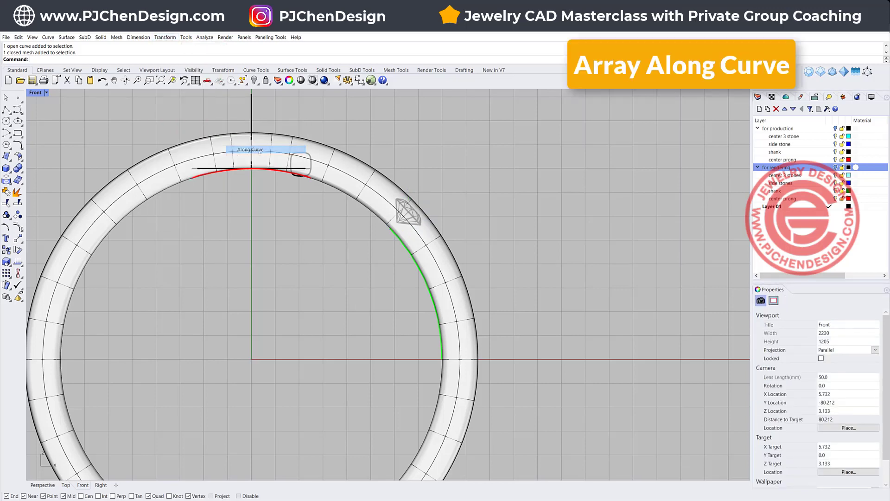
{"action": "left_click", "coordinate": [408, 212]}
{"action": "key", "text": "Return"}
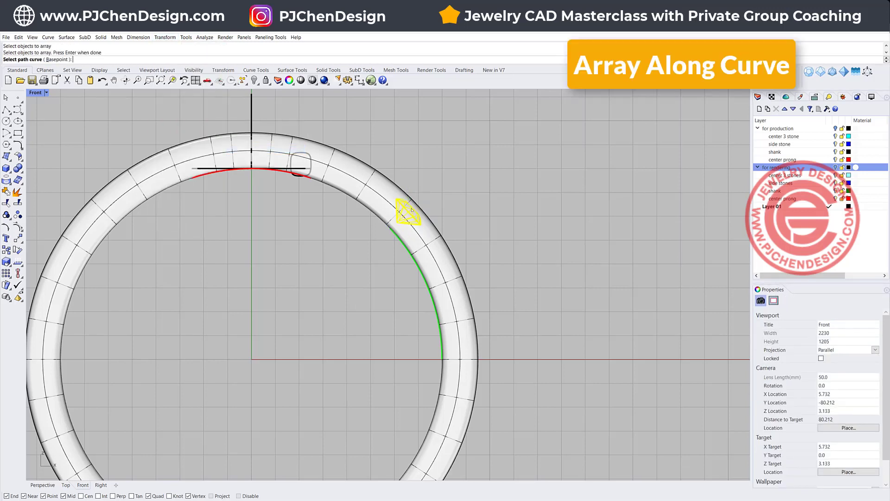
{"action": "left_click", "coordinate": [401, 239]}
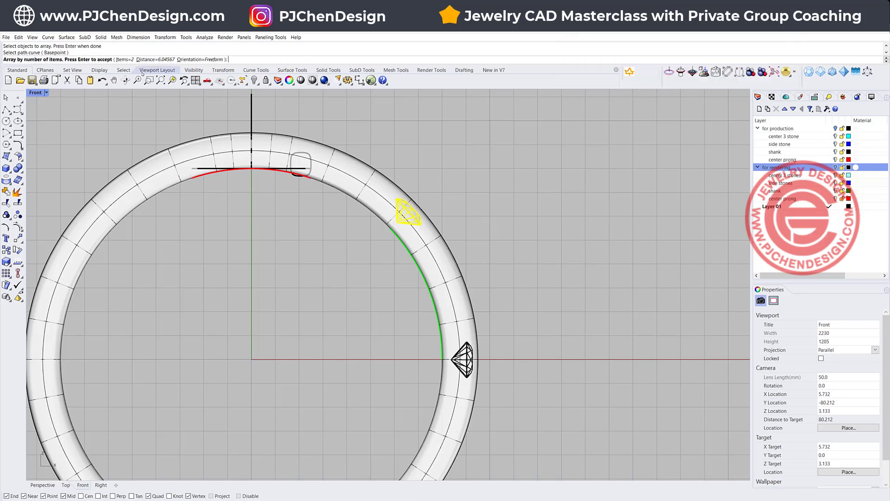
{"action": "left_click", "coordinate": [125, 59]}
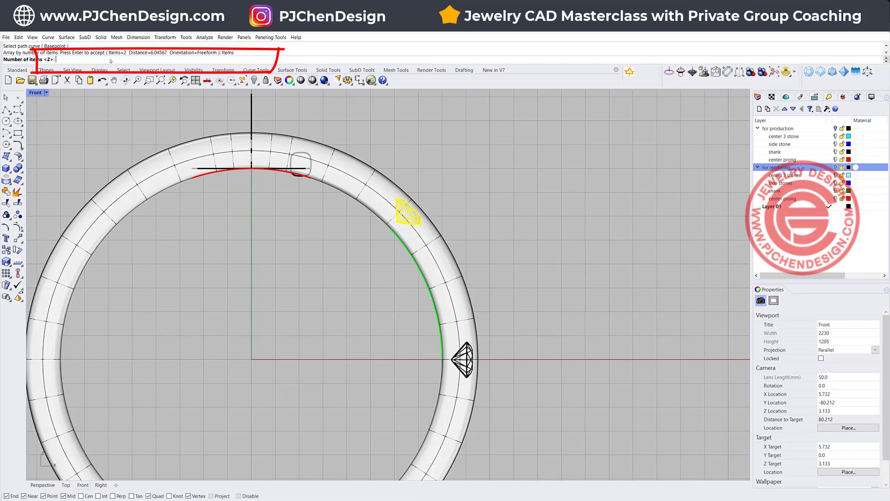
{"action": "key", "text": "Return"}
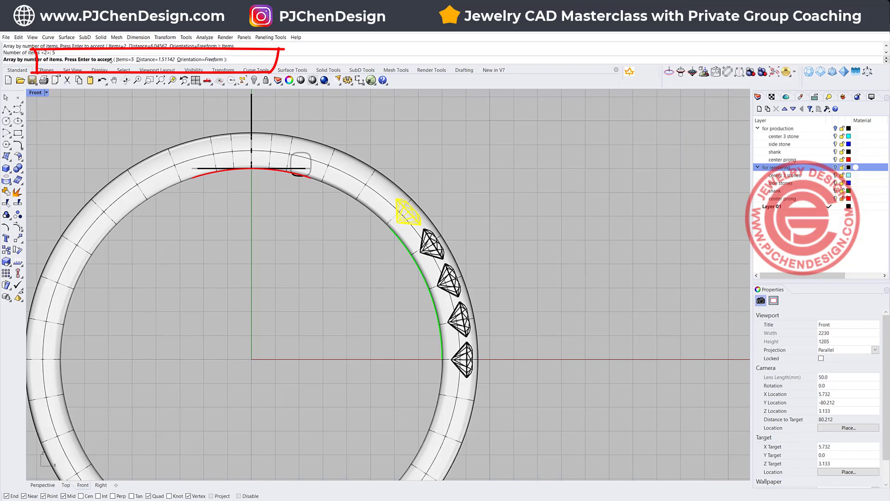
Try 6 items in the stone array along the arc and set the number of items back to 5.
{"action": "scroll", "coordinate": [389, 222], "scroll_direction": "up", "scroll_amount": 8}
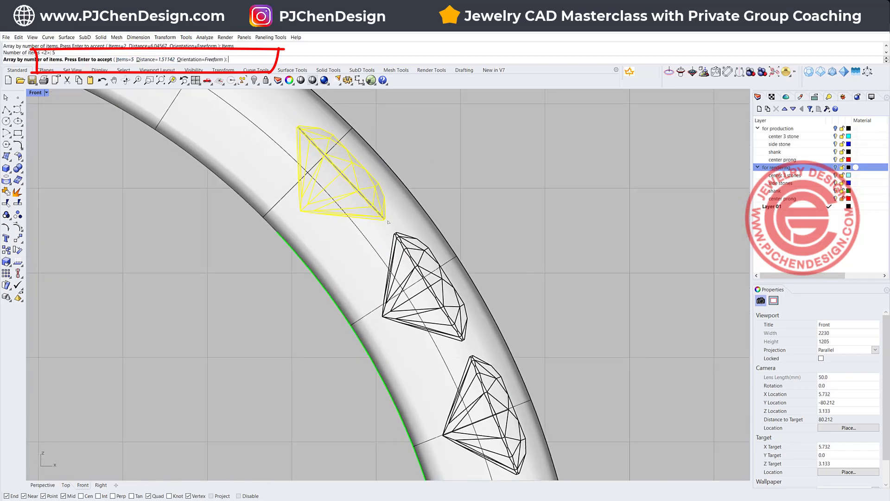
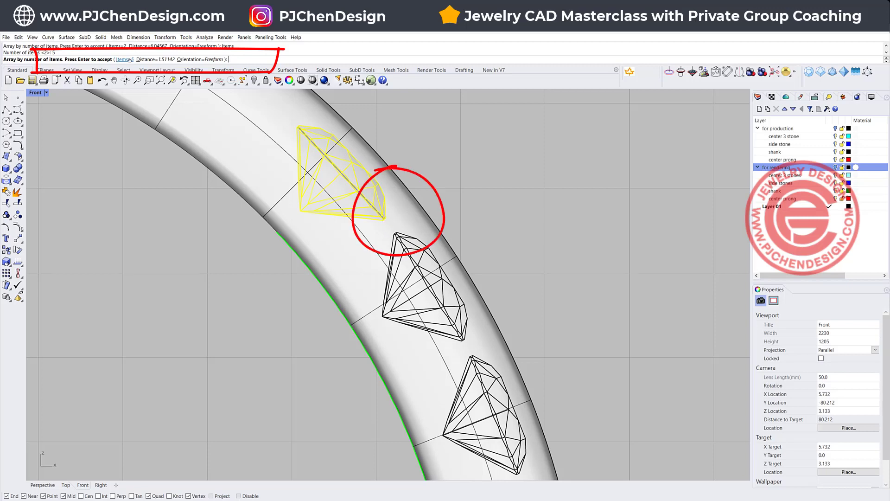
{"action": "left_click", "coordinate": [123, 59]}
{"action": "type", "text": "6"}
{"action": "key", "text": "Return"}
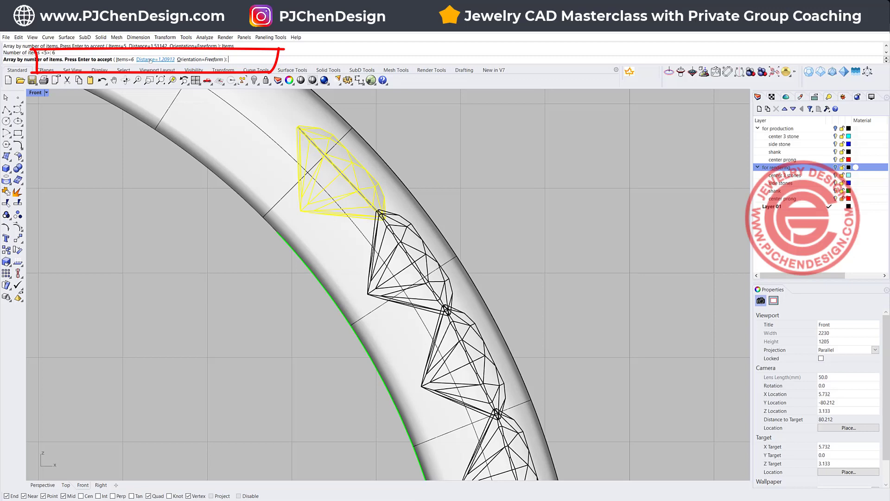
{"action": "left_click", "coordinate": [124, 59]}
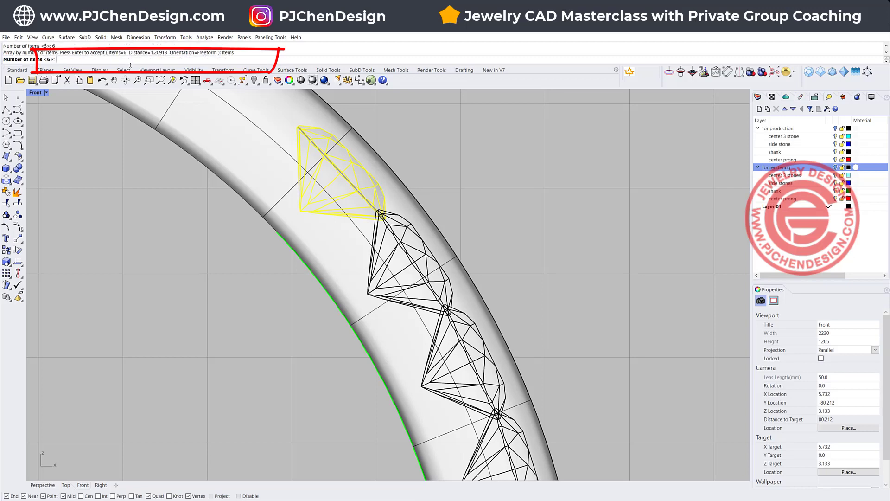
{"action": "type", "text": "5"}
{"action": "key", "text": "Return"}
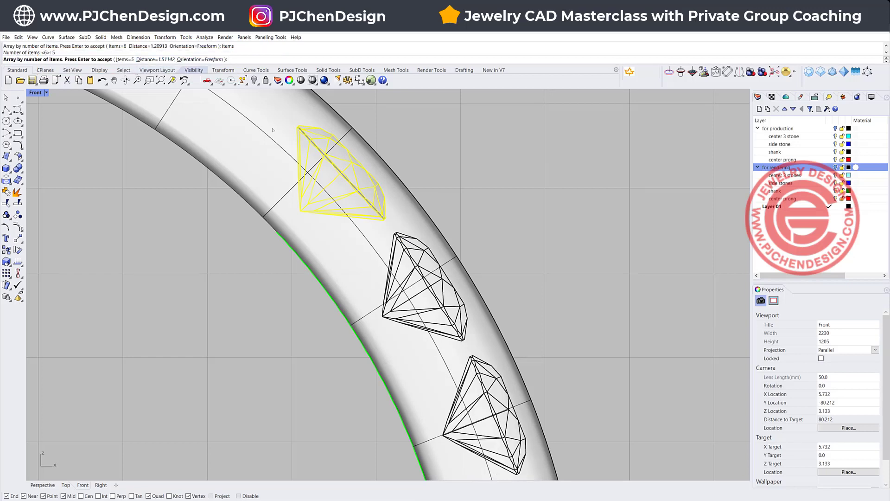
Check the stone gaps in the Perspective view, set the array distance between items to 1.4 and accept the array.
{"action": "double_click", "coordinate": [35, 93]}
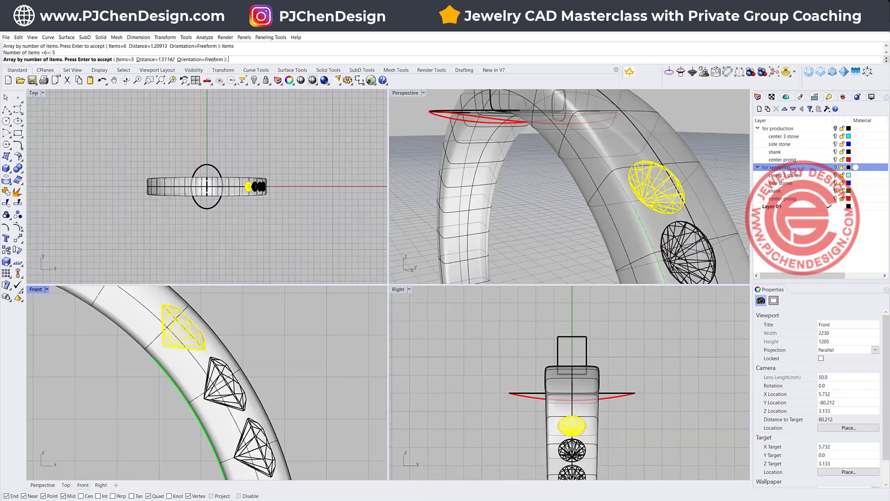
{"action": "right_click_drag", "start_coordinate": [691, 204], "coordinate": [614, 208]}
{"action": "scroll", "coordinate": [571, 253], "scroll_direction": "up", "scroll_amount": 6}
{"action": "right_click_drag", "start_coordinate": [426, 263], "coordinate": [430, 252]}
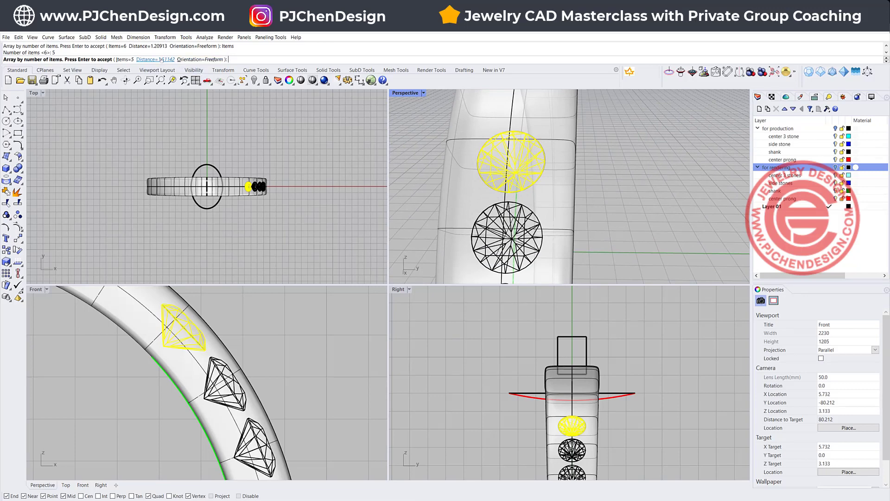
{"action": "left_click", "coordinate": [155, 59]}
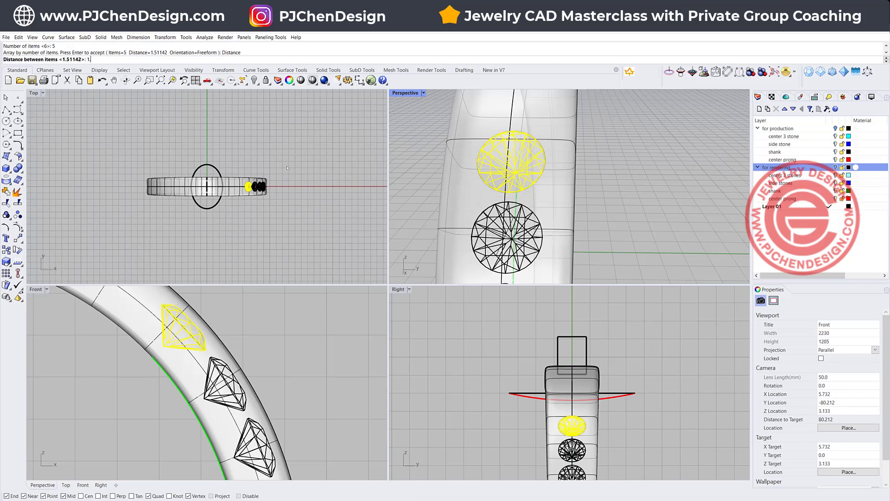
{"action": "key", "text": "Return"}
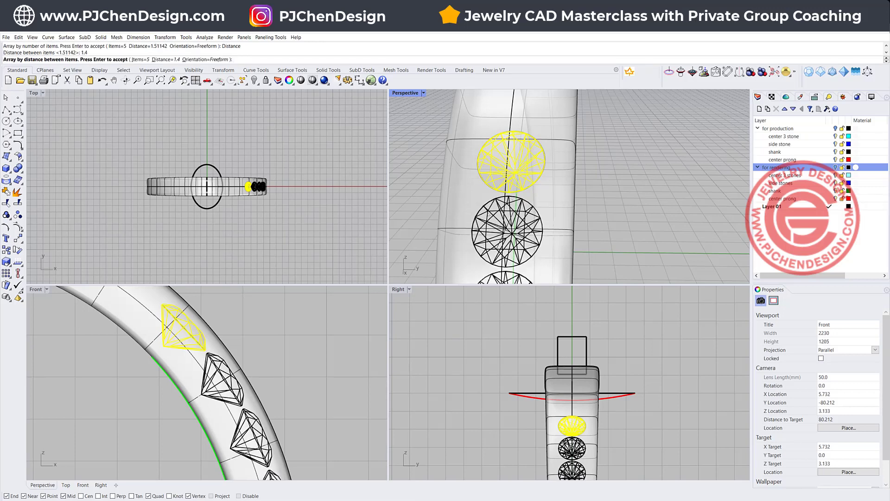
{"action": "right_click_drag", "start_coordinate": [510, 219], "coordinate": [505, 208]}
{"action": "key", "text": "Return"}
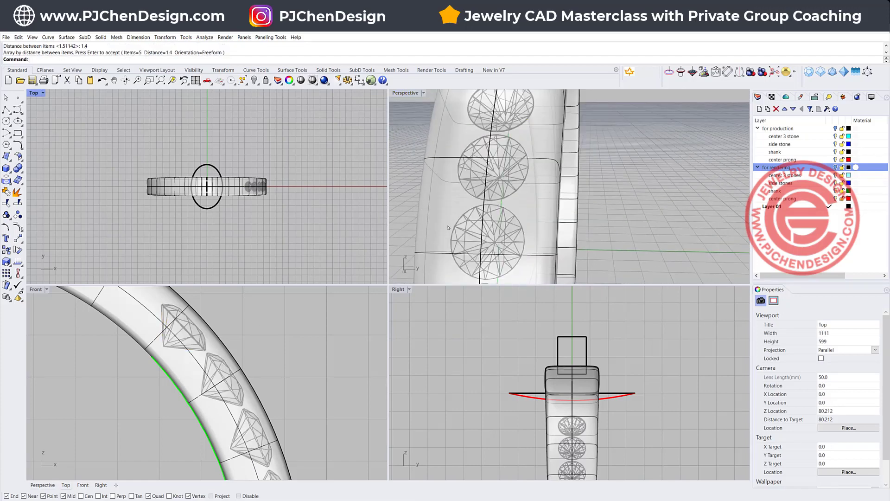
Draw a circle of diameter 16 centered at the origin in the Front view.
{"action": "scroll", "coordinate": [504, 216], "scroll_direction": "down", "scroll_amount": 5}
{"action": "right_click_drag", "start_coordinate": [504, 216], "coordinate": [524, 218]}
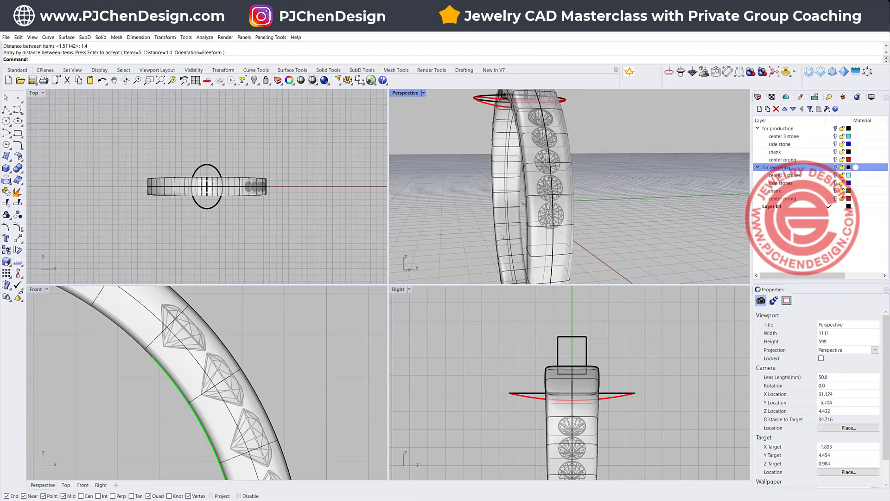
{"action": "scroll", "coordinate": [251, 366], "scroll_direction": "down", "scroll_amount": 3}
{"action": "scroll", "coordinate": [252, 365], "scroll_direction": "down", "scroll_amount": 2}
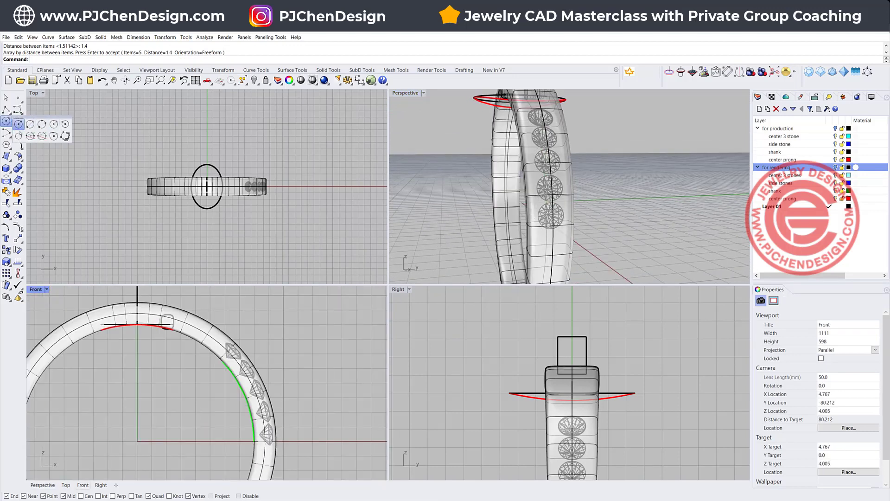
{"action": "left_click", "coordinate": [8, 121]}
{"action": "type", "text": "0"}
{"action": "key", "text": "Return"}
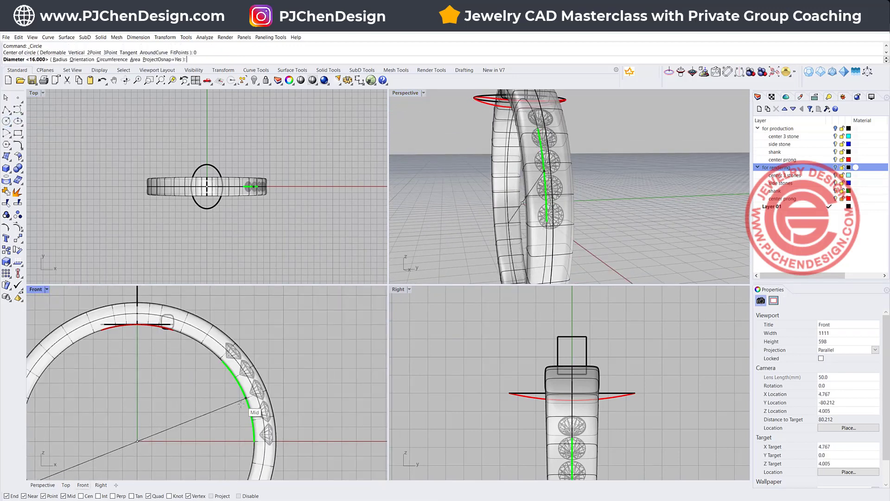
{"action": "left_click", "coordinate": [238, 441]}
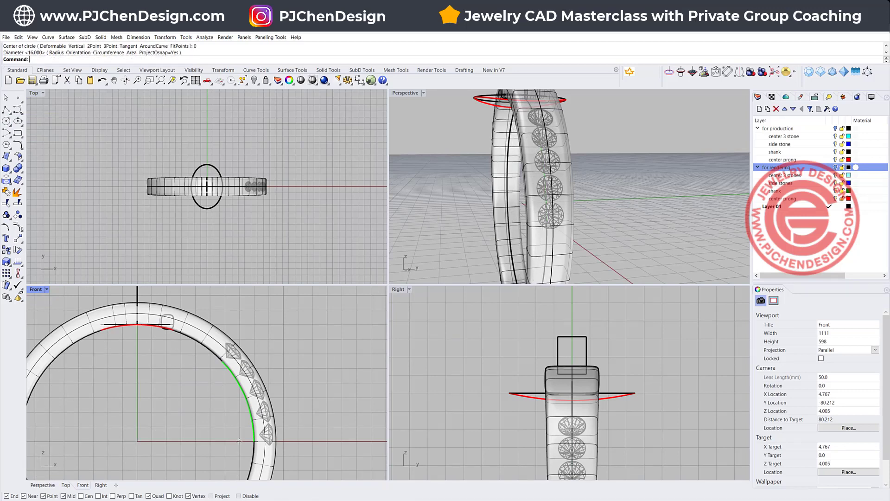
Sweep the cutter profile at the ring's top along the 16 mm circle with Sweep 1 Rail, using Freeform and unchanged cross sections.
{"action": "key", "text": "ctrl+m"}
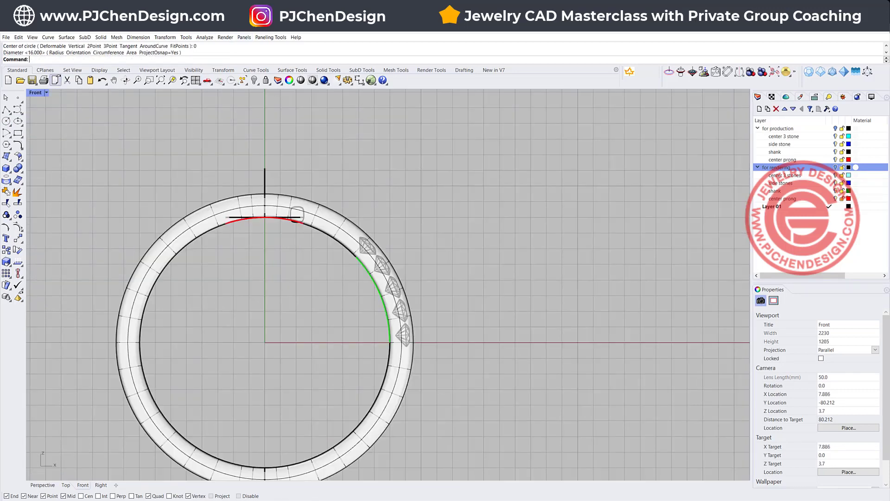
{"action": "left_click", "coordinate": [65, 37]}
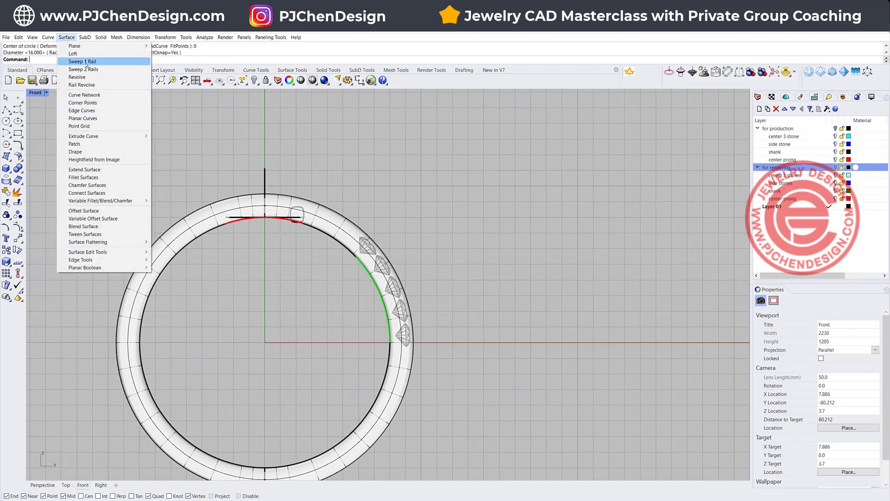
{"action": "left_click", "coordinate": [74, 62]}
{"action": "left_click", "coordinate": [302, 231]}
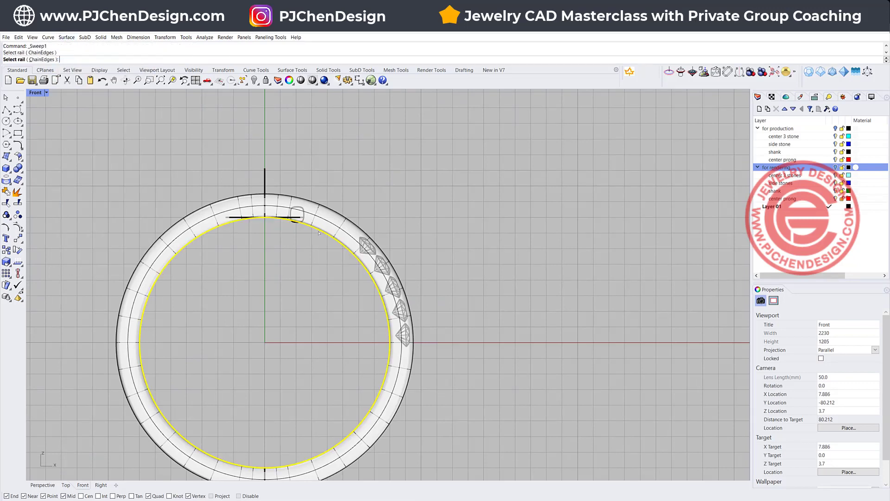
{"action": "left_click", "coordinate": [265, 172]}
{"action": "key", "text": "Return"}
{"action": "key", "text": "Return"}
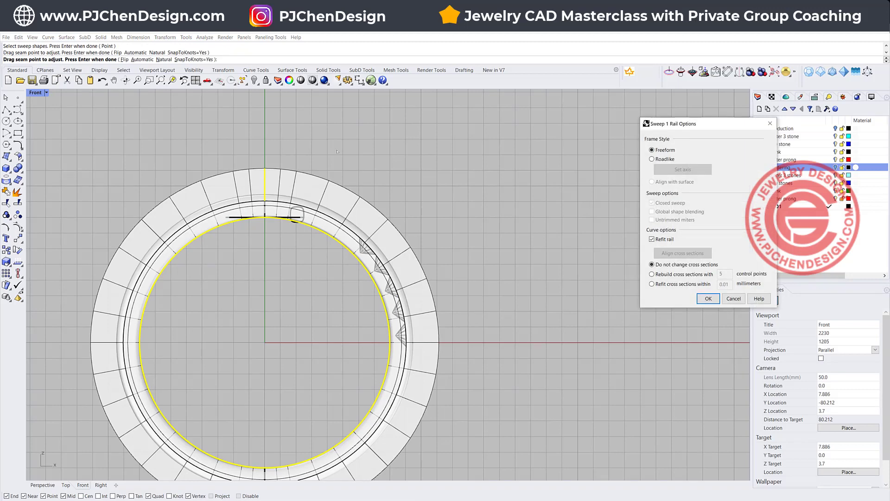
{"action": "left_click", "coordinate": [700, 301]}
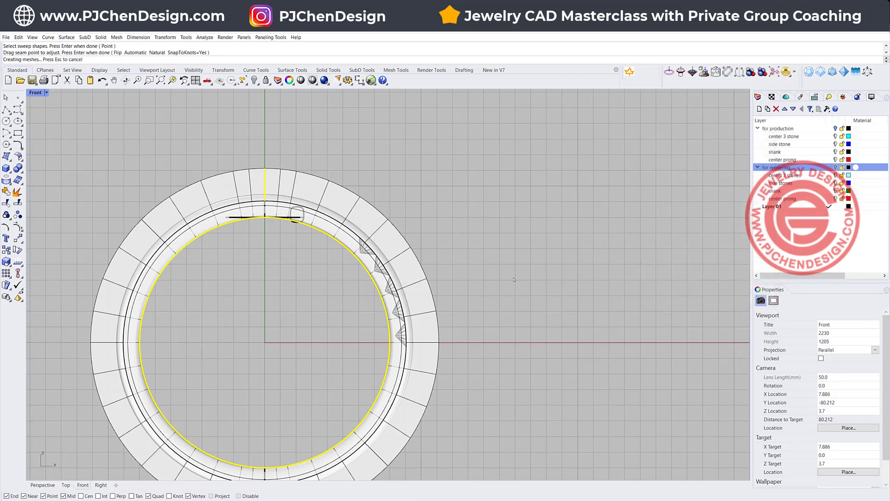
Draw a straight polyline from the origin outward past the swept cutter, just above the first small brilliant.
{"action": "left_click", "coordinate": [7, 109]}
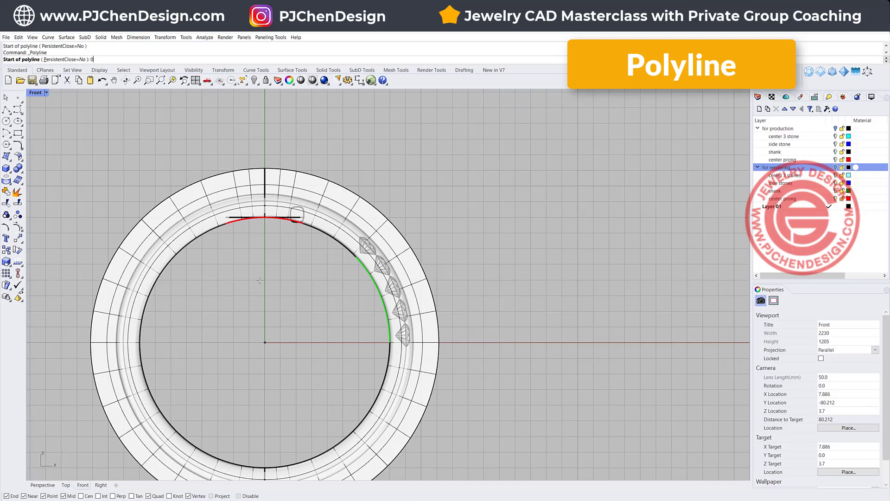
{"action": "type", "text": "0"}
{"action": "key", "text": "Return"}
{"action": "scroll", "coordinate": [399, 185], "scroll_direction": "up", "scroll_amount": 2}
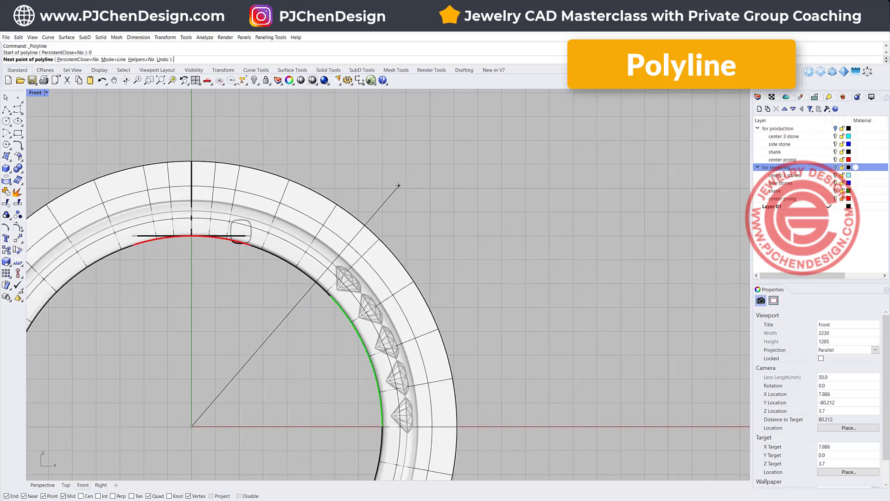
{"action": "left_click", "coordinate": [399, 185]}
{"action": "key", "text": "Return"}
Draw a second straight polyline from the origin outward past the swept cutter, just below the last small brilliant.
{"action": "key", "text": "Return"}
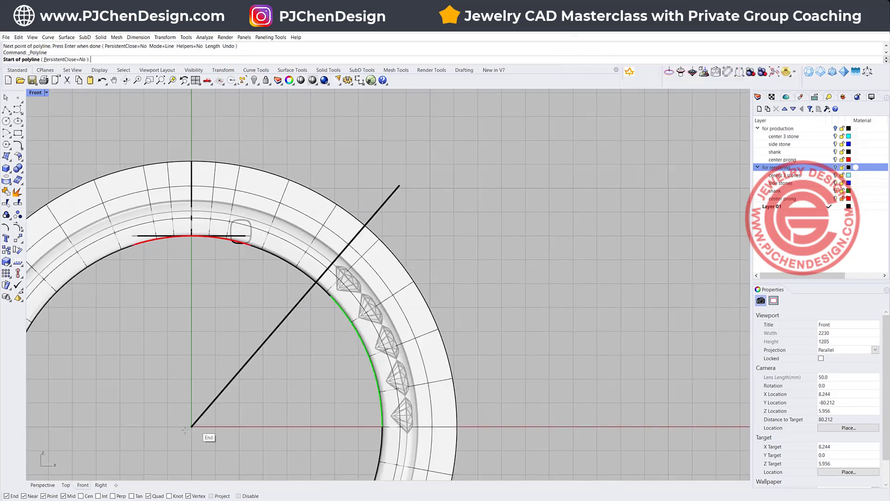
{"action": "left_click", "coordinate": [185, 430]}
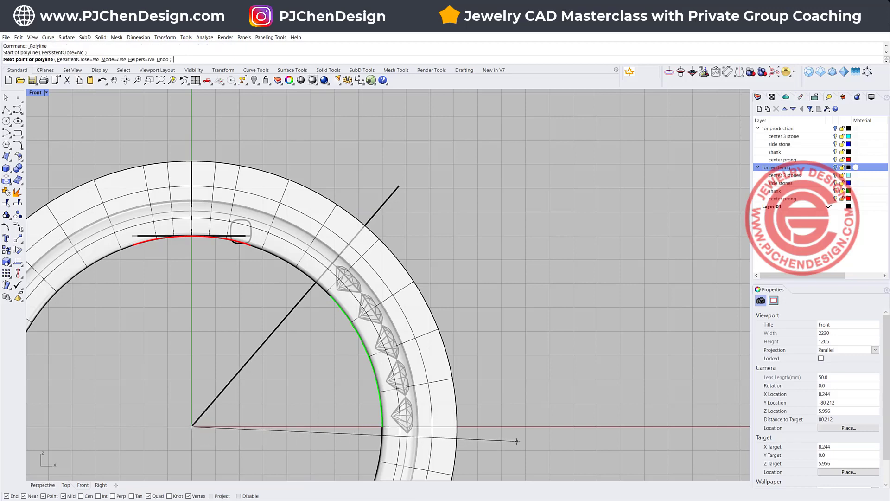
{"action": "left_click", "coordinate": [517, 441]}
{"action": "key", "text": "Return"}
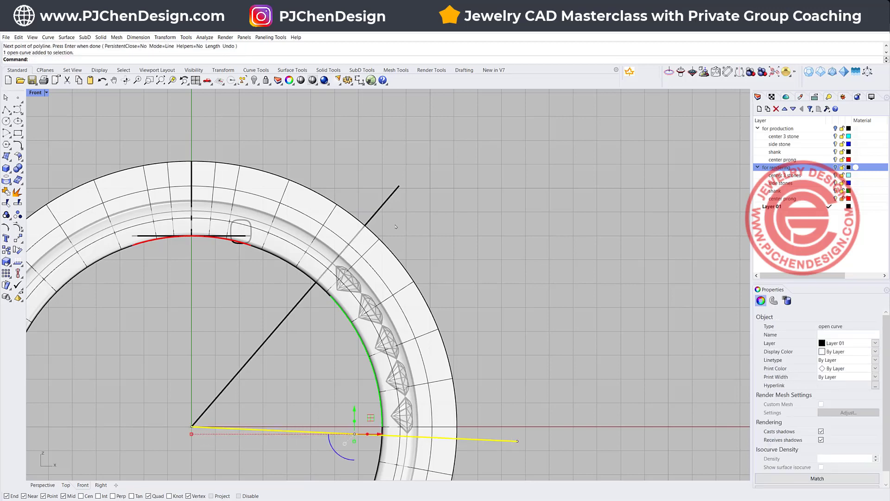
Trim the swept cutter with the two radial polylines, removing the portions above and below the row of small brilliants.
{"action": "left_click", "coordinate": [392, 193], "text": "shift"}
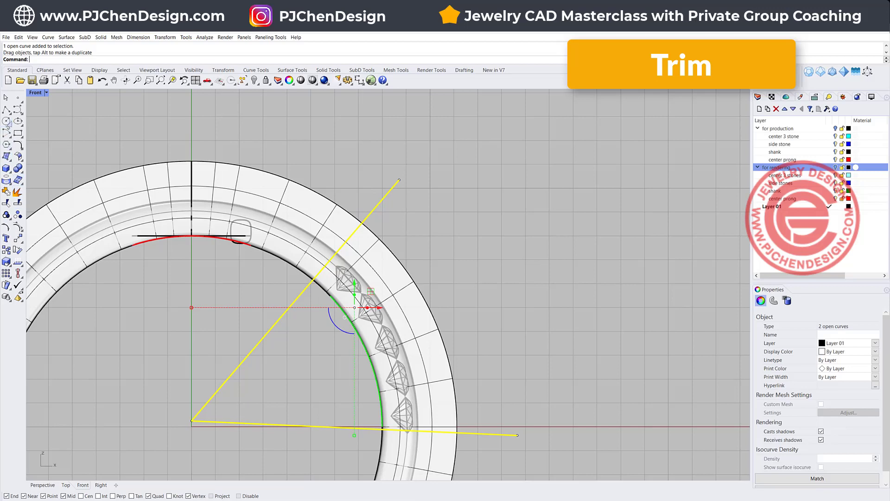
{"action": "left_click", "coordinate": [6, 203]}
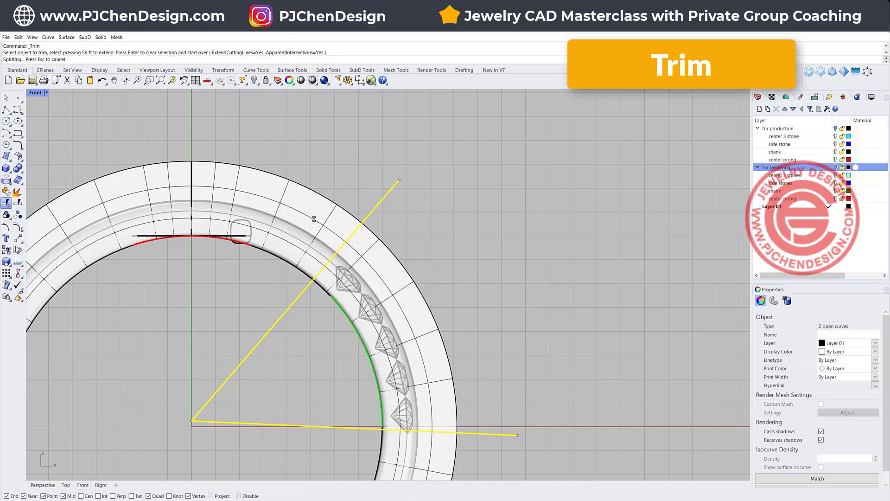
{"action": "left_click", "coordinate": [314, 219]}
{"action": "scroll", "coordinate": [436, 328], "scroll_direction": "down", "scroll_amount": 3}
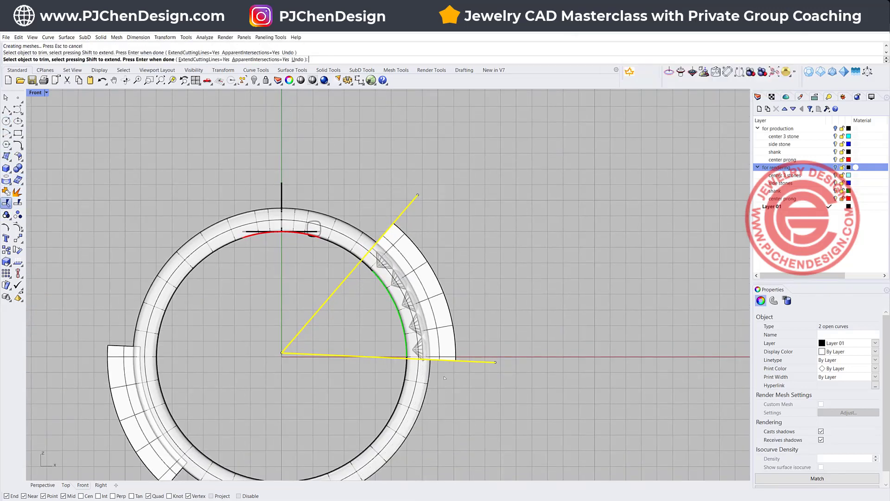
{"action": "key", "text": "Return"}
Cap the cutter section over the brilliants and set its display color to Green, deleting the leftover piece on the ring's opposite side.
{"action": "left_click", "coordinate": [430, 276]}
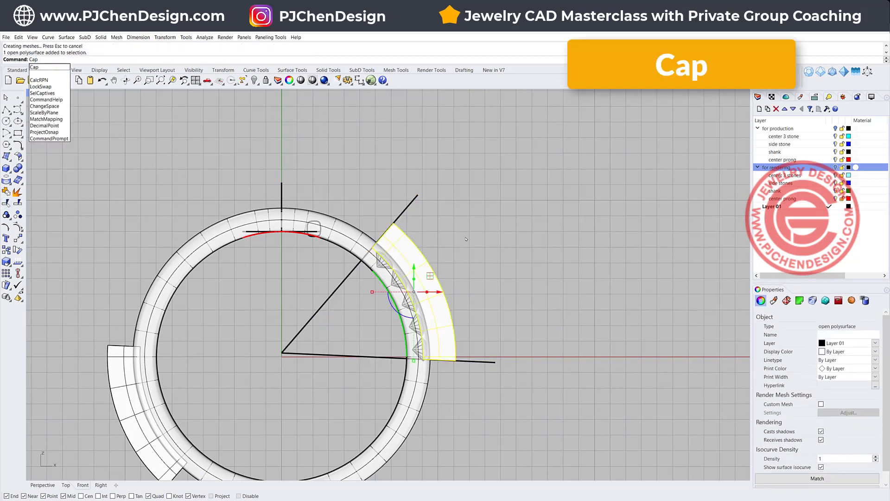
{"action": "key", "text": "Return"}
{"action": "left_click", "coordinate": [848, 351]}
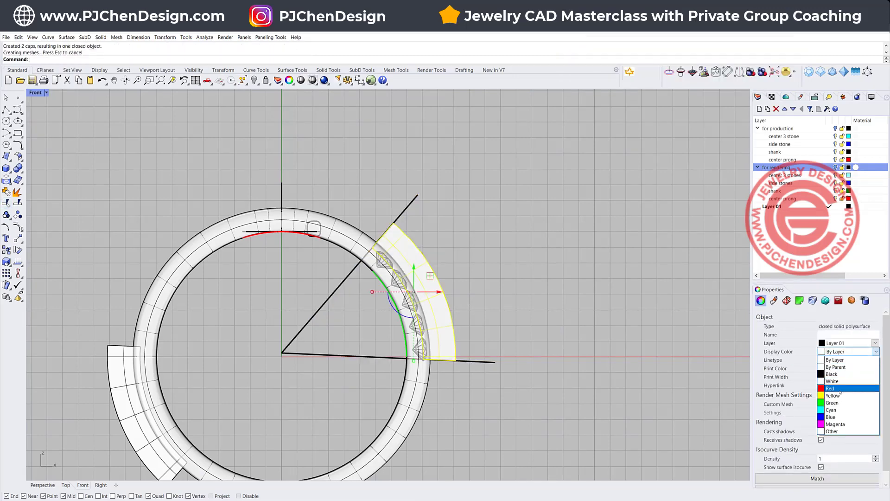
{"action": "left_click", "coordinate": [835, 402]}
{"action": "key", "text": "Escape"}
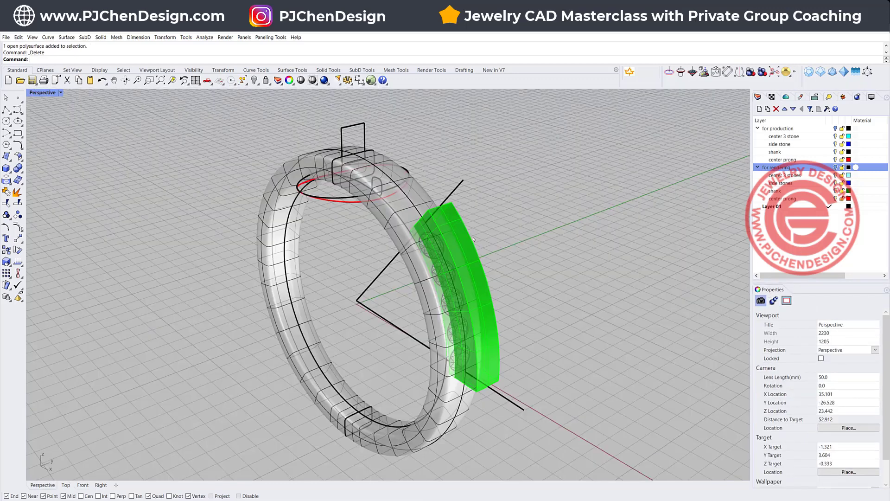
Subtract the green cutter from the shank with Boolean Difference to open the channel around the small brilliants.
{"action": "left_click", "coordinate": [477, 287]}
{"action": "left_click", "coordinate": [318, 237]}
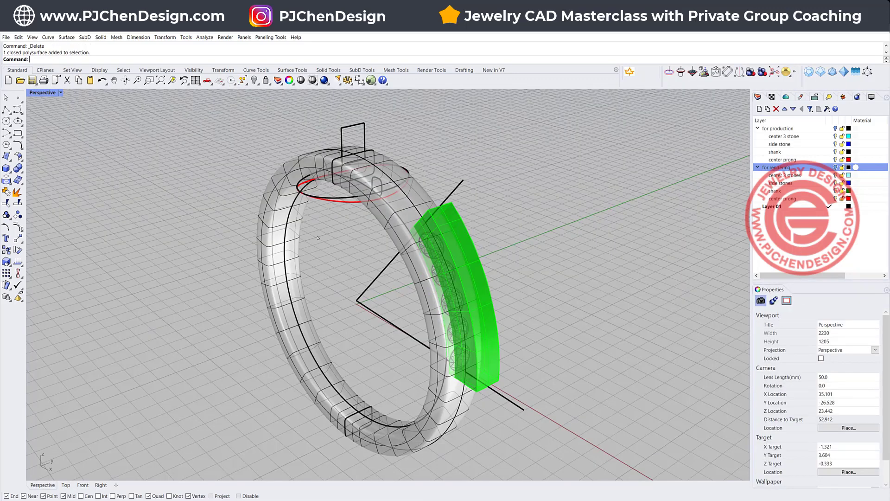
{"action": "left_click", "coordinate": [20, 171]}
{"action": "left_click", "coordinate": [37, 171]}
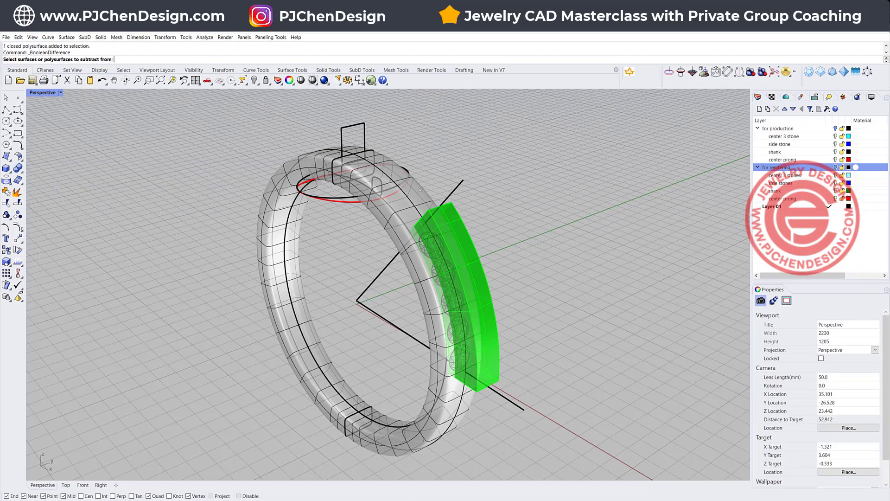
{"action": "left_click", "coordinate": [400, 208]}
{"action": "key", "text": "Return"}
{"action": "left_click", "coordinate": [466, 229]}
{"action": "key", "text": "Return"}
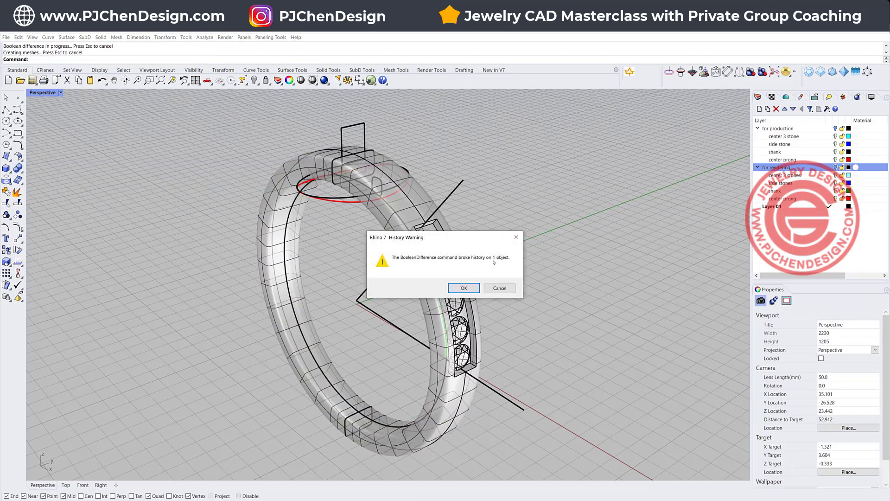
{"action": "left_click", "coordinate": [478, 287]}
{"action": "right_click_drag", "start_coordinate": [551, 283], "coordinate": [445, 293]}
{"action": "scroll", "coordinate": [344, 275], "scroll_direction": "up", "scroll_amount": 2}
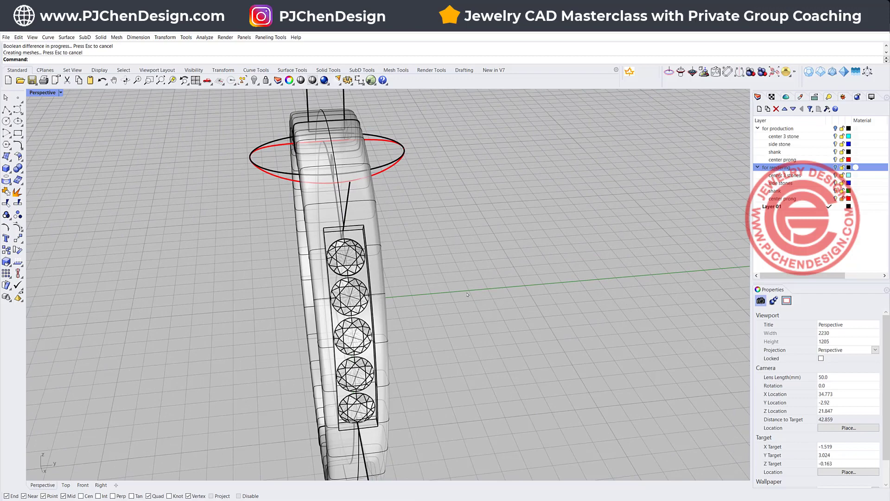
Draw a short polyline in the Front view along the upper radial line, from the shank's inner edge to about mid-thickness.
{"action": "double_click", "coordinate": [43, 93]}
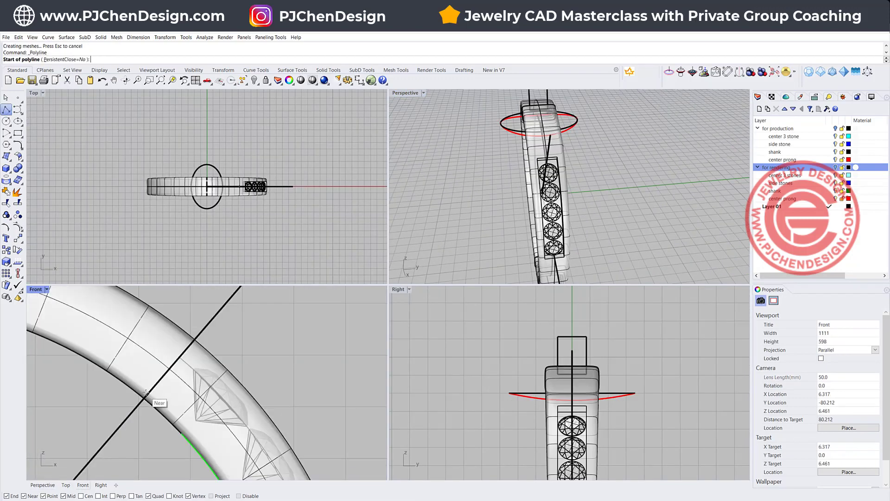
{"action": "left_click", "coordinate": [147, 393]}
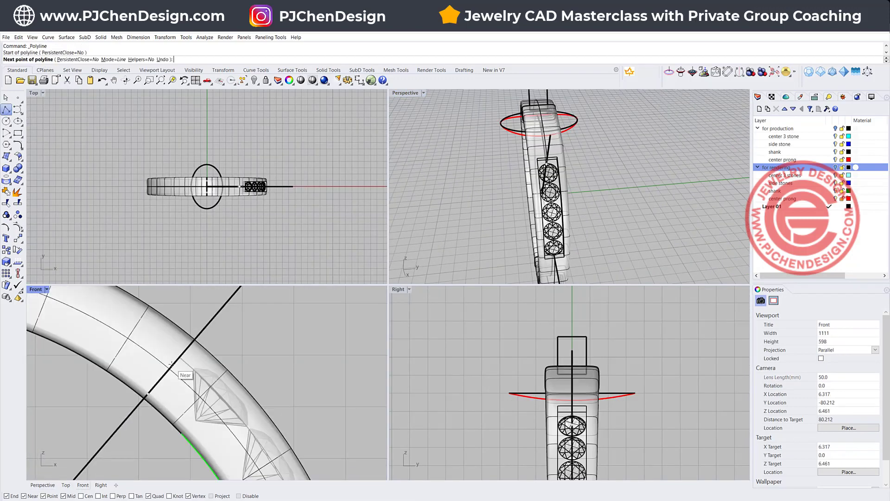
{"action": "left_click", "coordinate": [173, 362]}
{"action": "key", "text": "Return"}
Create a round-capped pipe with a 0.3 radius along the short line to form a prong.
{"action": "left_click", "coordinate": [176, 371]}
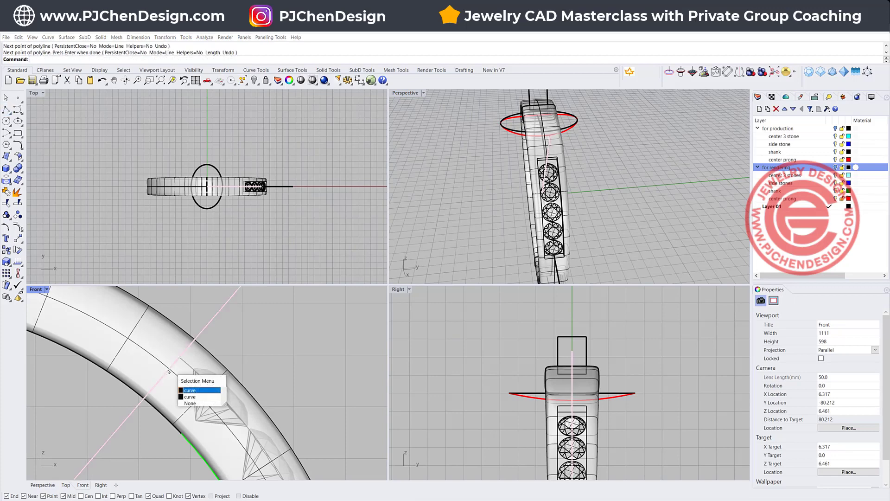
{"action": "left_click", "coordinate": [188, 397]}
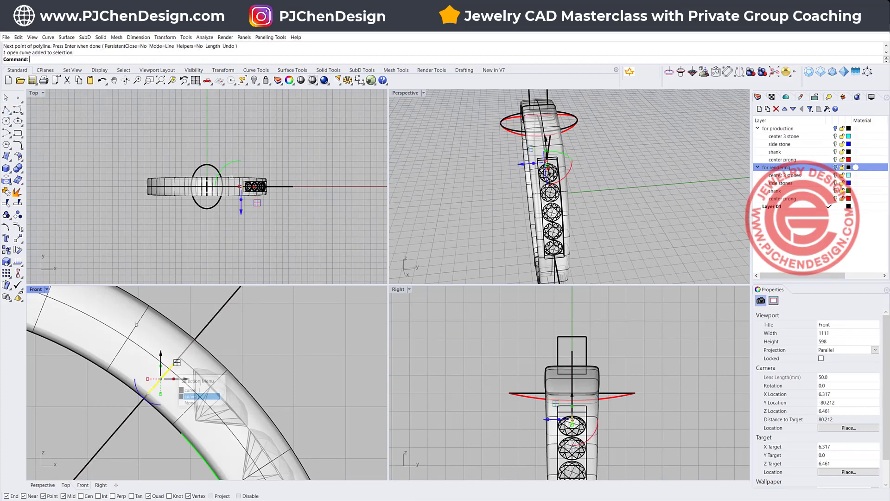
{"action": "left_click", "coordinate": [17, 180]}
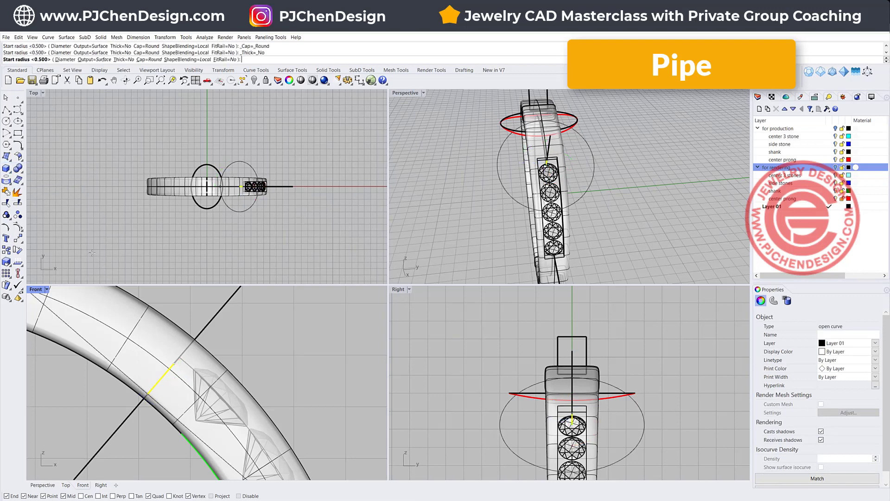
{"action": "type", "text": "0.3"}
{"action": "key", "text": "Return"}
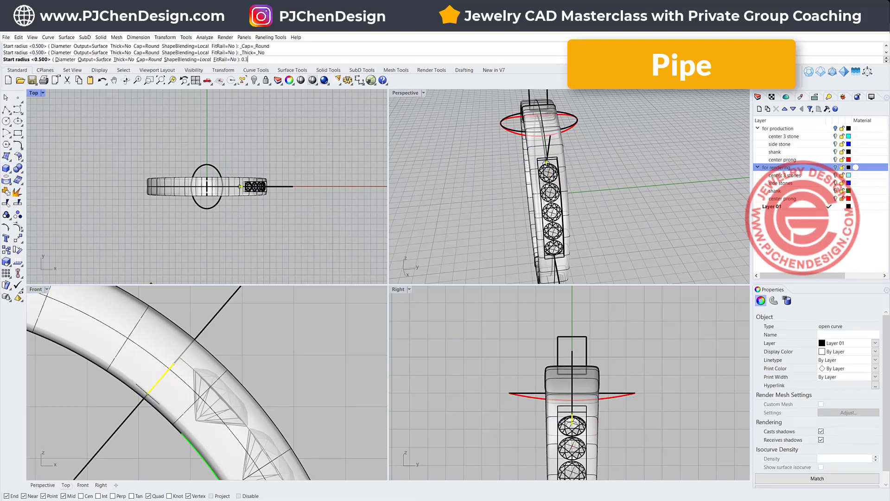
{"action": "key", "text": "Return"}
{"action": "key", "text": "Return"}
Move the prong to the channel's corner beside the first small brilliant so that its tip protrudes slightly from the shank.
{"action": "left_click", "coordinate": [169, 376]}
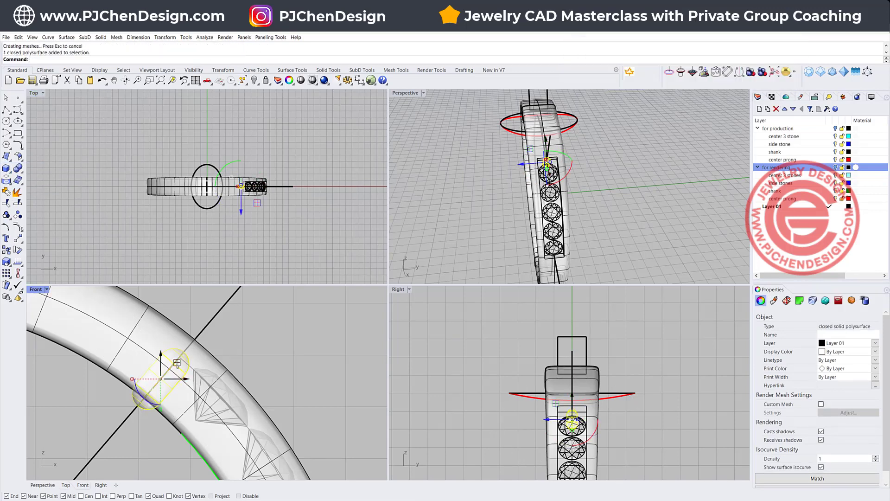
{"action": "left_click_drag", "start_coordinate": [177, 362], "coordinate": [201, 355]}
{"action": "scroll", "coordinate": [237, 177], "scroll_direction": "up", "scroll_amount": 5}
{"action": "right_click_drag", "start_coordinate": [585, 191], "coordinate": [599, 181]}
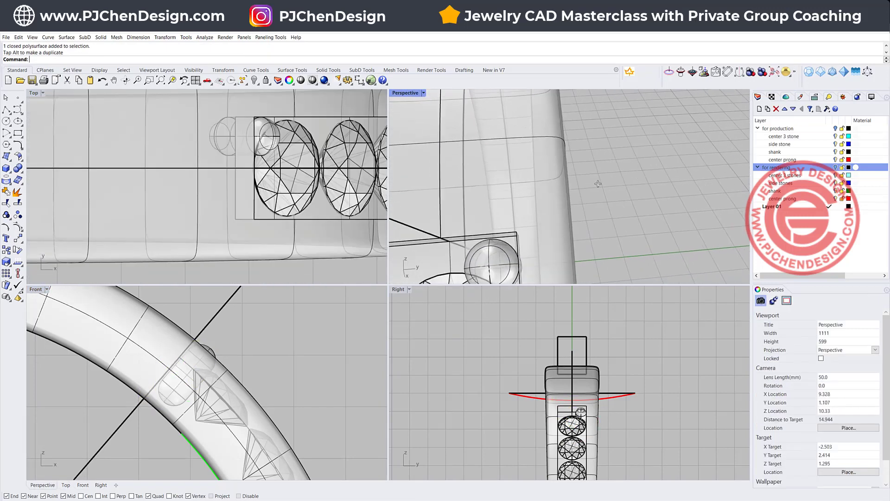
{"action": "left_click", "coordinate": [227, 140]}
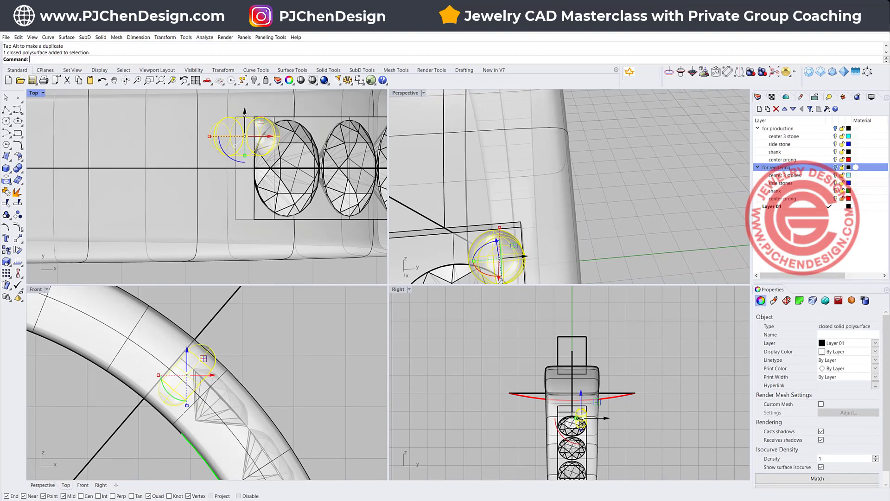
{"action": "left_click_drag", "start_coordinate": [245, 110], "coordinate": [244, 116]}
{"action": "left_click", "coordinate": [607, 200]}
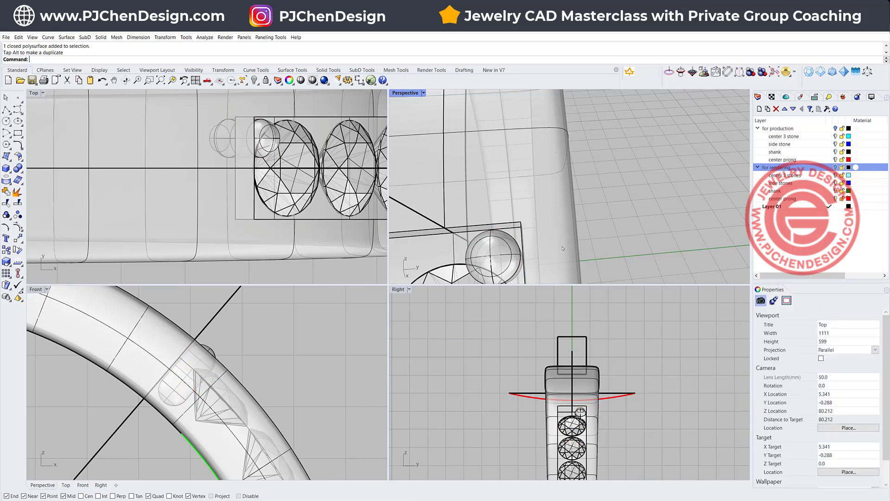
Rotate copies of the prong about the origin, from the first brilliant's culet to each following culet, plus one past the last brilliant.
{"action": "left_click", "coordinate": [504, 248]}
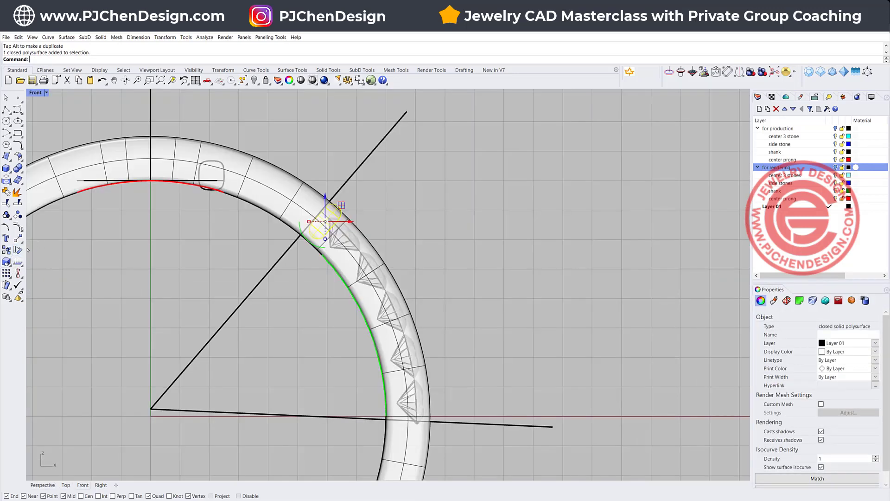
{"action": "left_click", "coordinate": [18, 250]}
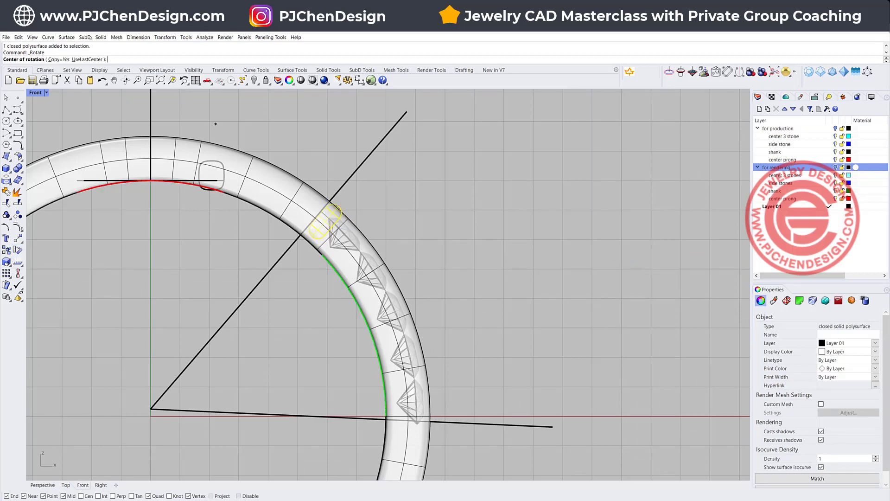
{"action": "left_click", "coordinate": [58, 59]}
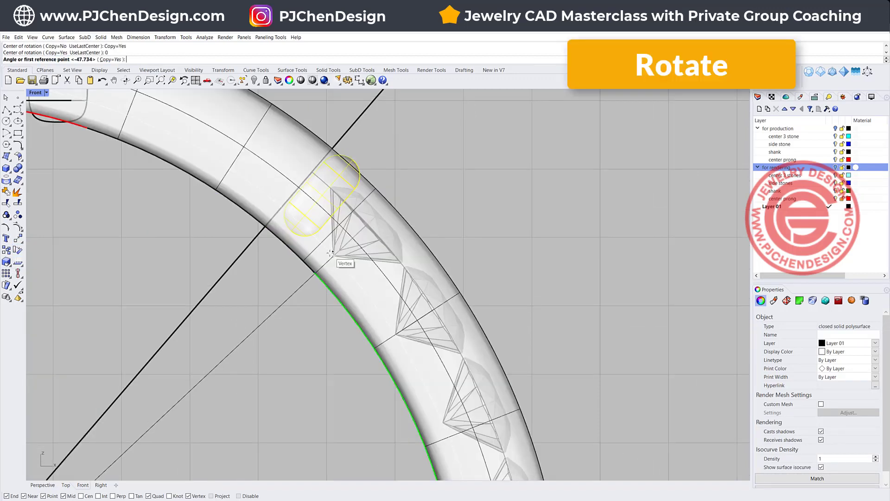
{"action": "left_click", "coordinate": [330, 254]}
{"action": "left_click", "coordinate": [395, 336]}
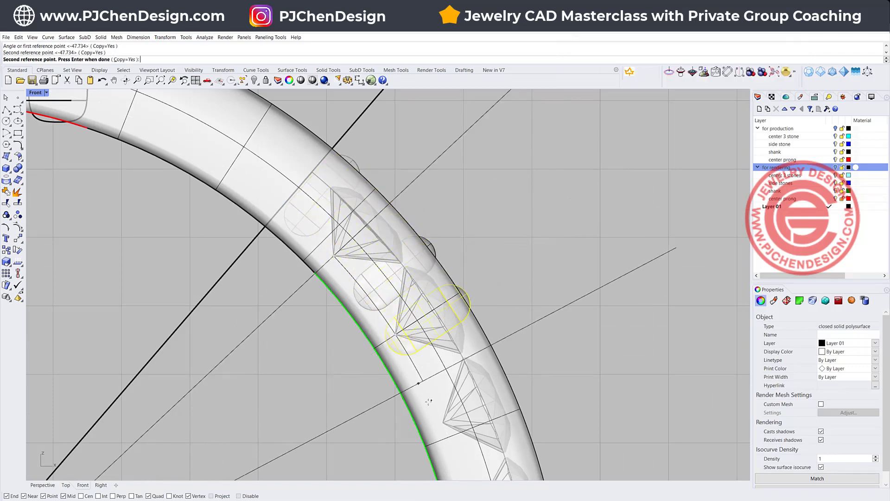
{"action": "left_click", "coordinate": [442, 423]}
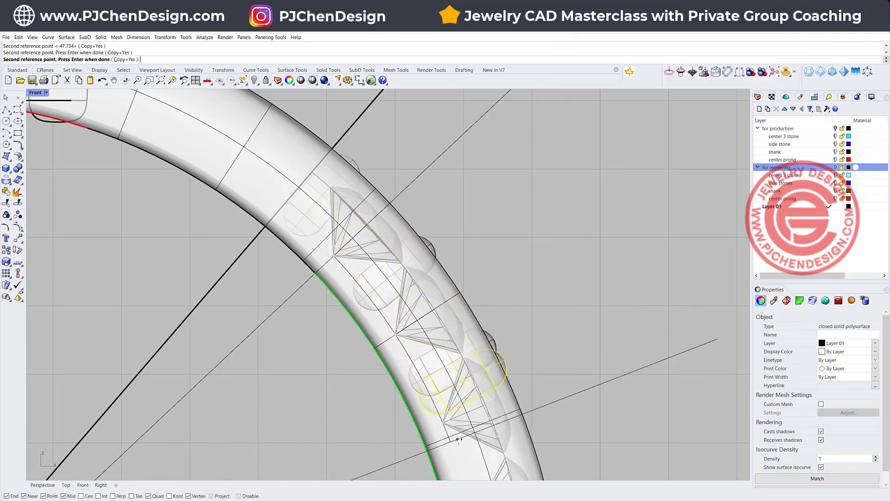
{"action": "right_click_drag", "start_coordinate": [458, 438], "coordinate": [441, 331]}
{"action": "scroll", "coordinate": [443, 334], "scroll_direction": "down", "scroll_amount": 2}
{"action": "left_click", "coordinate": [454, 397]}
{"action": "right_click_drag", "start_coordinate": [460, 439], "coordinate": [455, 336]}
{"action": "left_click", "coordinate": [456, 371]}
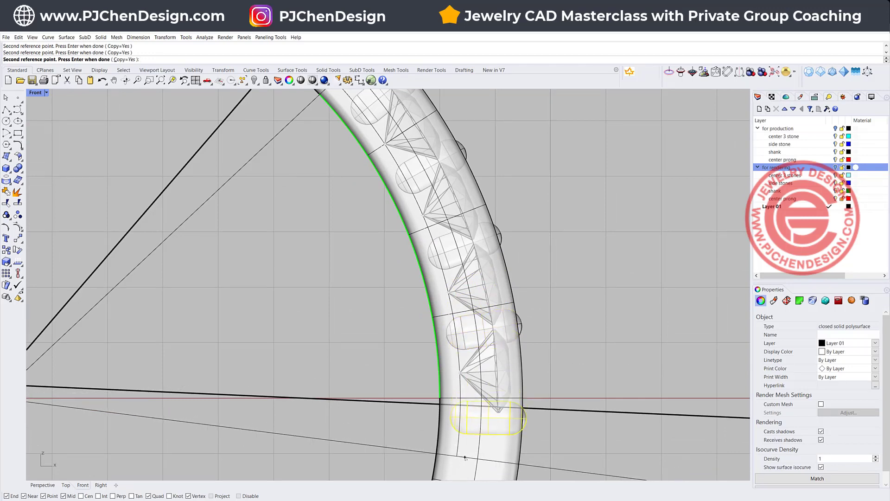
{"action": "right_click", "coordinate": [566, 354]}
Mirror the five upper prongs across the shank's center line in the Top view to the channel's other side.
{"action": "key", "text": "ctrl+m"}
{"action": "left_click", "coordinate": [423, 181]}
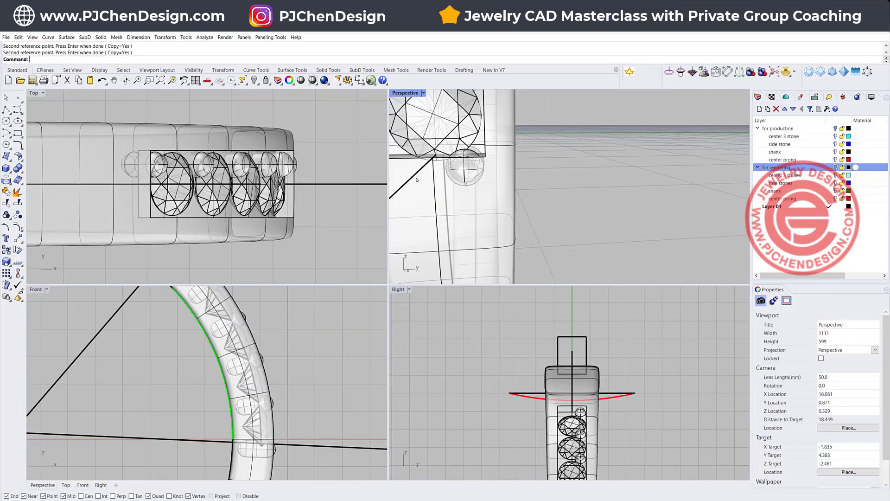
{"action": "scroll", "coordinate": [309, 344], "scroll_direction": "down", "scroll_amount": 2}
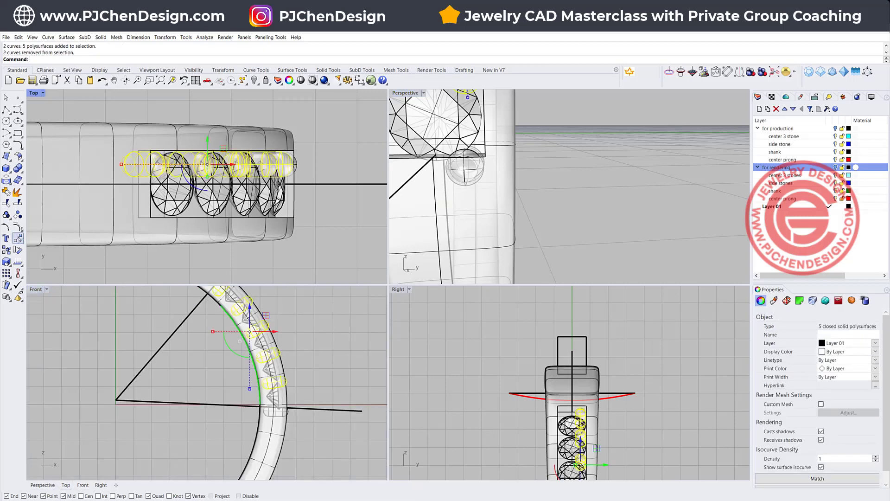
{"action": "left_click", "coordinate": [21, 241]}
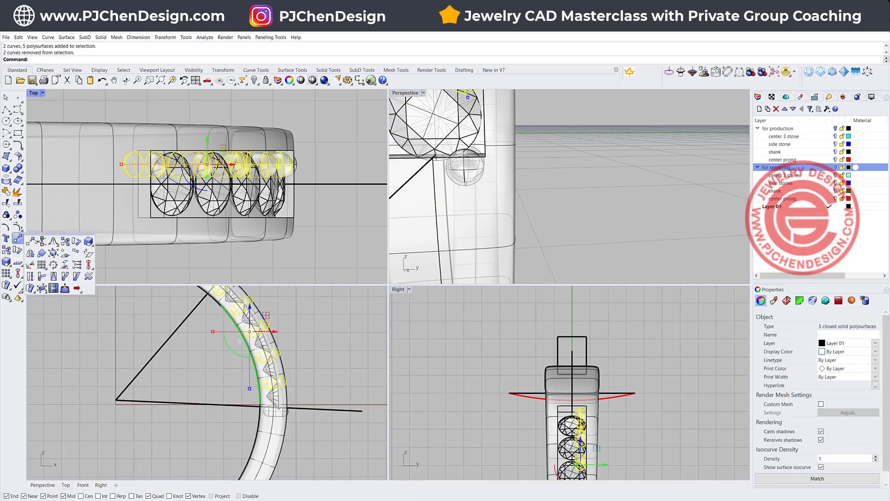
{"action": "left_click", "coordinate": [30, 252]}
{"action": "left_click", "coordinate": [116, 197]}
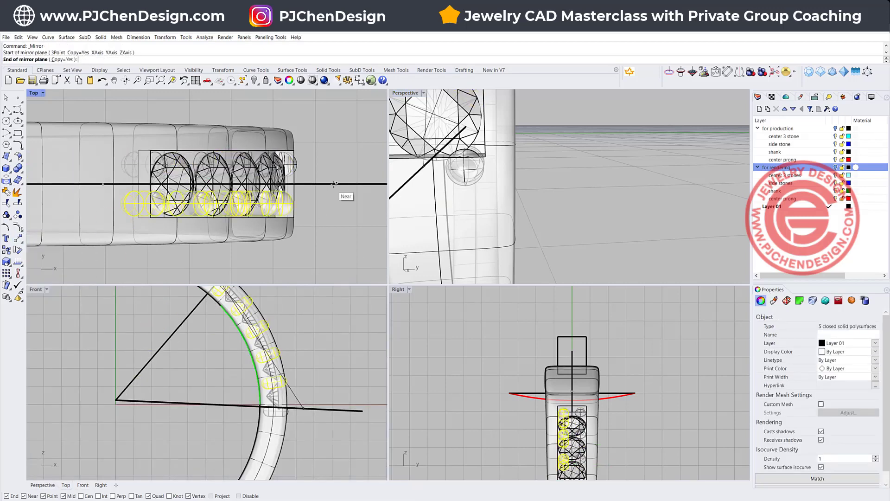
{"action": "left_click", "coordinate": [343, 196]}
{"action": "left_click", "coordinate": [336, 211]}
{"action": "scroll", "coordinate": [473, 180], "scroll_direction": "down", "scroll_amount": 8}
{"action": "right_click_drag", "start_coordinate": [473, 178], "coordinate": [523, 222]}
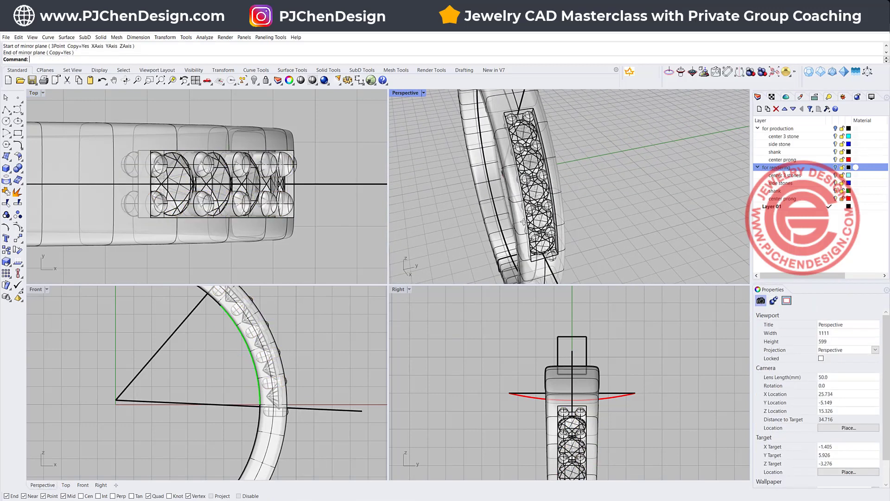
Start a polyline in the Front view above the first brilliant, tracing down its crown edge and around its girdle.
{"action": "scroll", "coordinate": [246, 340], "scroll_direction": "up", "scroll_amount": 3}
{"action": "scroll", "coordinate": [244, 341], "scroll_direction": "up", "scroll_amount": 2}
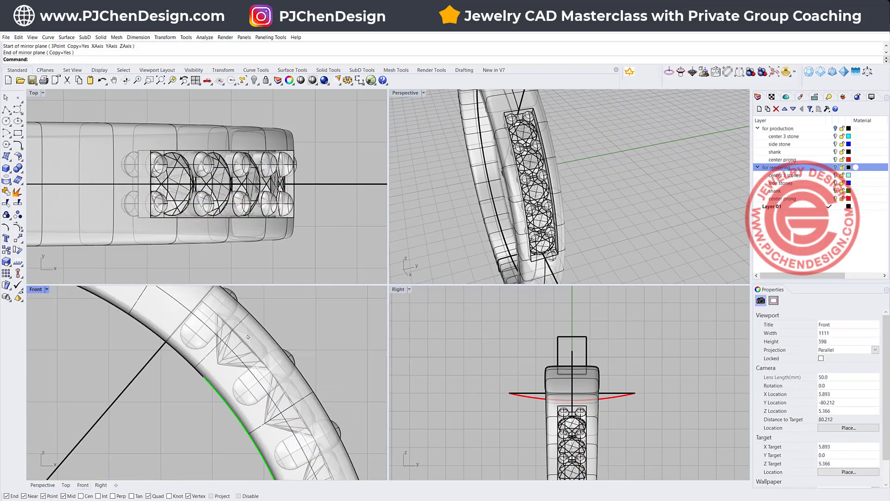
{"action": "left_click", "coordinate": [251, 333]}
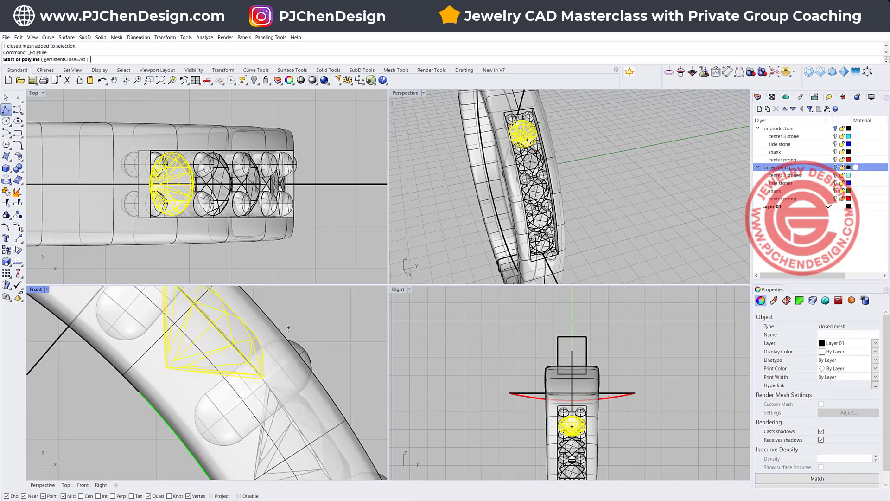
{"action": "left_click", "coordinate": [258, 328]}
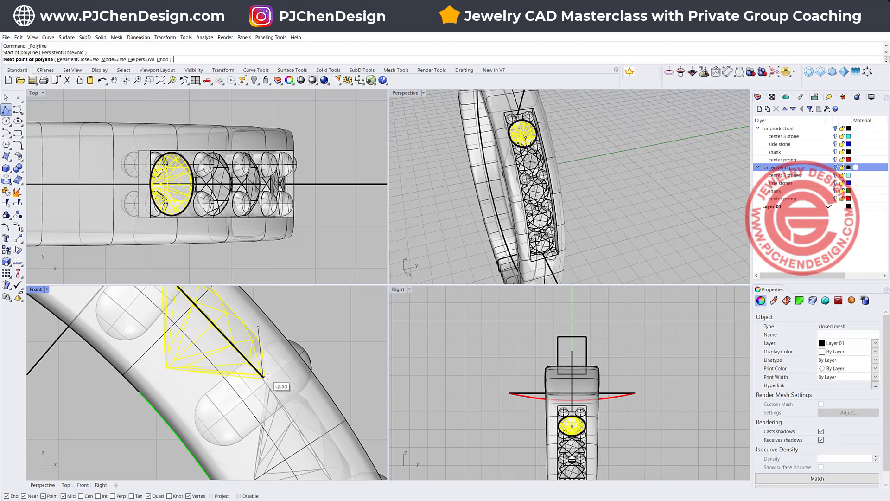
{"action": "scroll", "coordinate": [263, 354], "scroll_direction": "up", "scroll_amount": 6}
{"action": "left_click", "coordinate": [259, 346]}
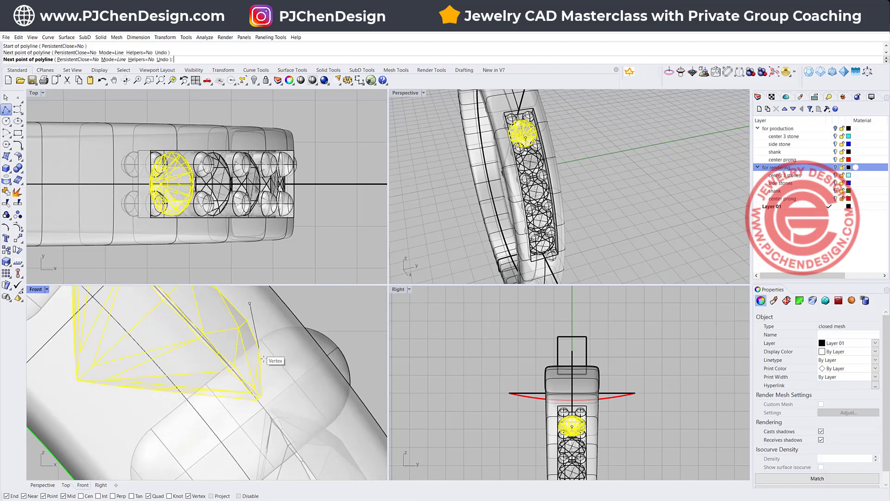
{"action": "left_click", "coordinate": [265, 391]}
{"action": "scroll", "coordinate": [264, 394], "scroll_direction": "up", "scroll_amount": 12}
{"action": "left_click", "coordinate": [251, 399]}
Continue the cutter profile along the brilliant's pavilion, then parallel to the stone's axis past the shank's inner edge, redoing misplaced points.
{"action": "scroll", "coordinate": [204, 384], "scroll_direction": "down", "scroll_amount": 10}
{"action": "left_click", "coordinate": [93, 381]}
{"action": "scroll", "coordinate": [186, 352], "scroll_direction": "down", "scroll_amount": 4}
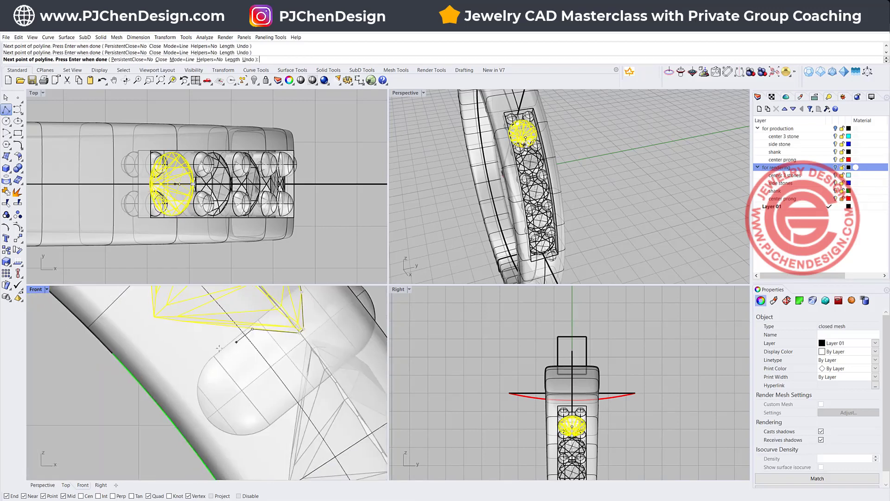
{"action": "scroll", "coordinate": [233, 314], "scroll_direction": "up", "scroll_amount": 8}
{"action": "key", "text": "ctrl+z"}
{"action": "left_click", "coordinate": [224, 325]}
{"action": "scroll", "coordinate": [224, 326], "scroll_direction": "down", "scroll_amount": 8}
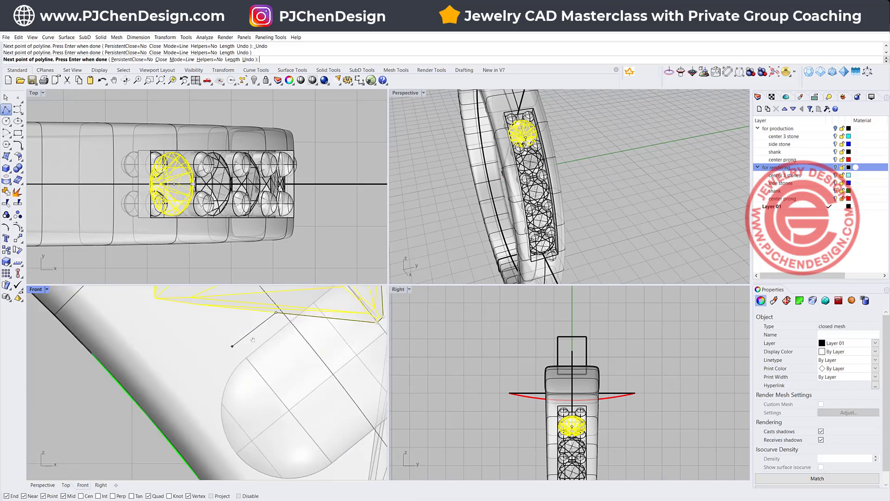
{"action": "key", "text": "ctrl+z"}
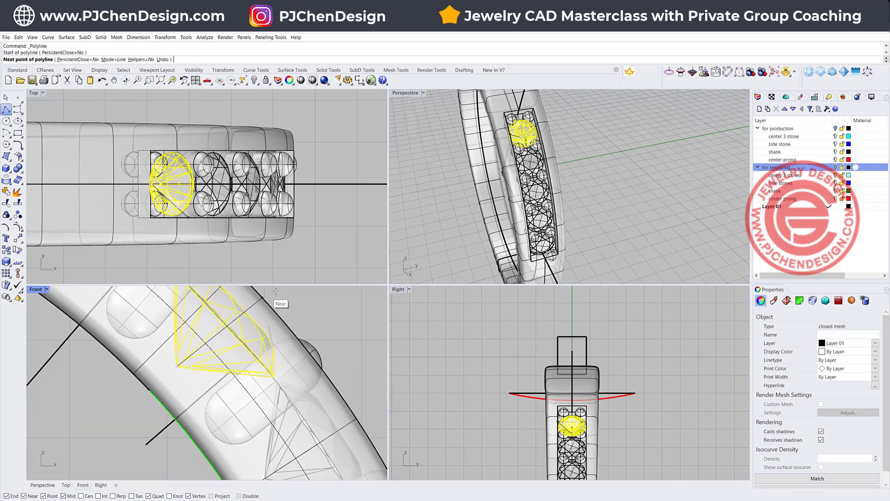
Draw a straight axis line from the first brilliant's culet outward through its table and past the shank.
{"action": "right_click_drag", "start_coordinate": [266, 294], "coordinate": [254, 340]}
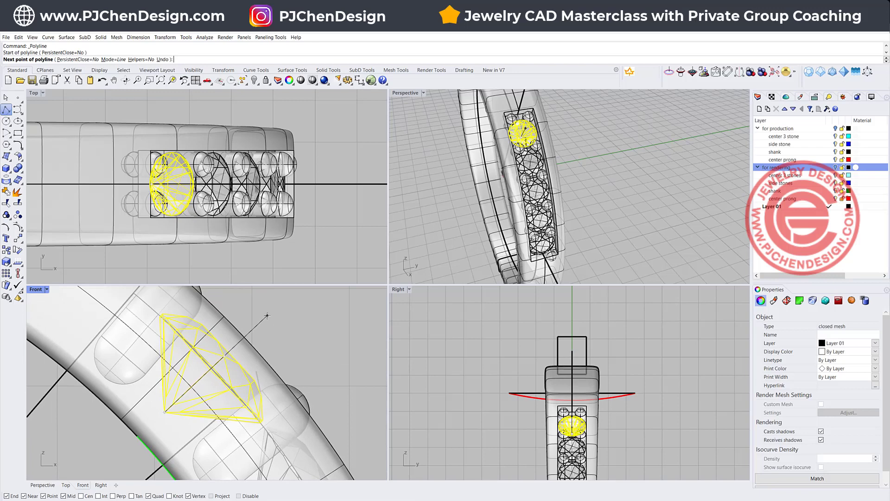
{"action": "left_click", "coordinate": [268, 316]}
{"action": "key", "text": "Return"}
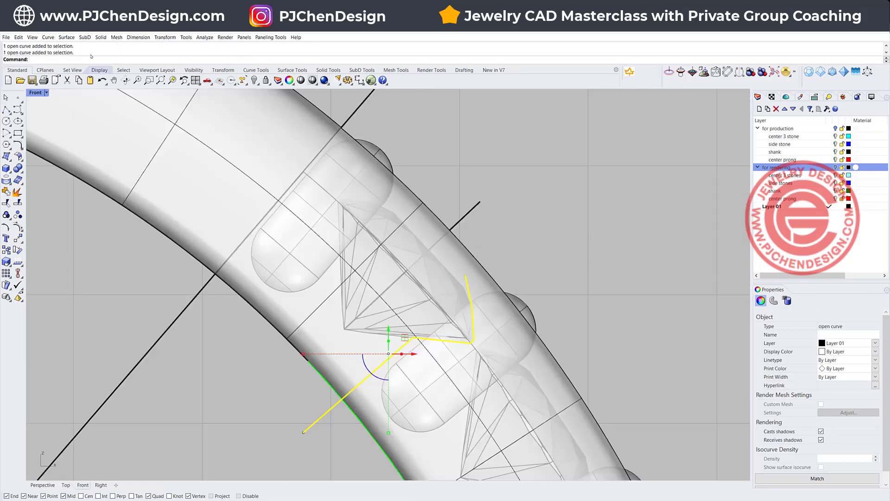
Revolve the profile a full turn about the axis line, from the culet to the line's outer end.
{"action": "left_click", "coordinate": [62, 38]}
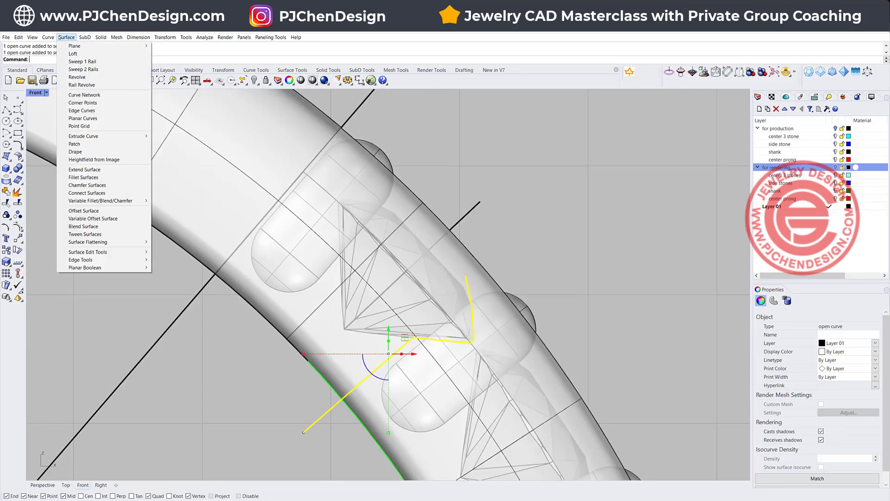
{"action": "left_click", "coordinate": [77, 77]}
{"action": "left_click", "coordinate": [344, 329]}
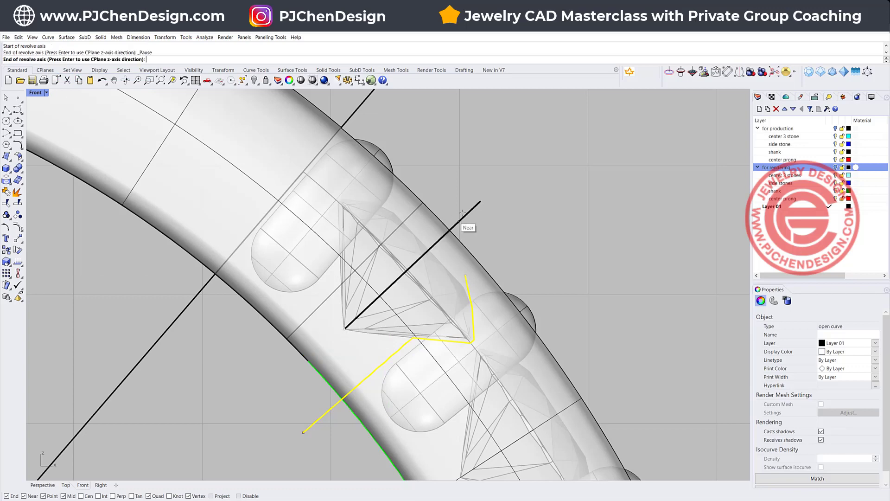
{"action": "left_click", "coordinate": [479, 202]}
{"action": "key", "text": "Return"}
{"action": "key", "text": "Return"}
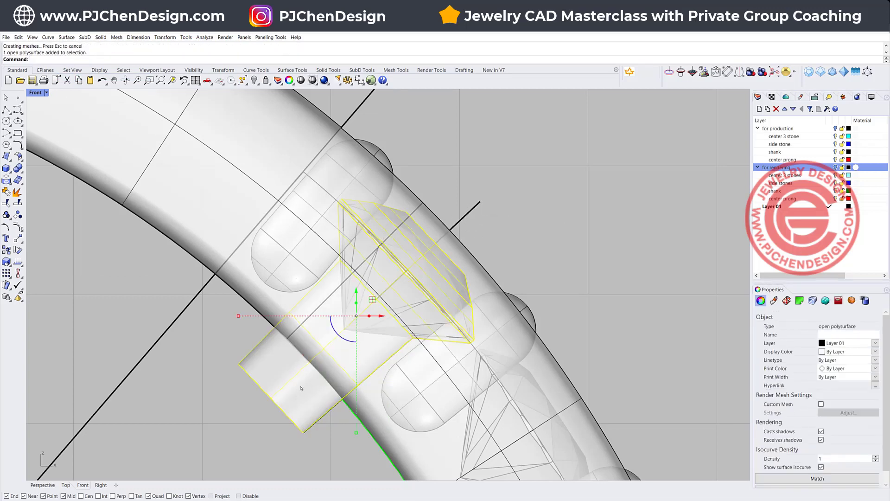
Cap the revolved cutter into a closed solid and set its display color to Red.
{"action": "key", "text": "Return"}
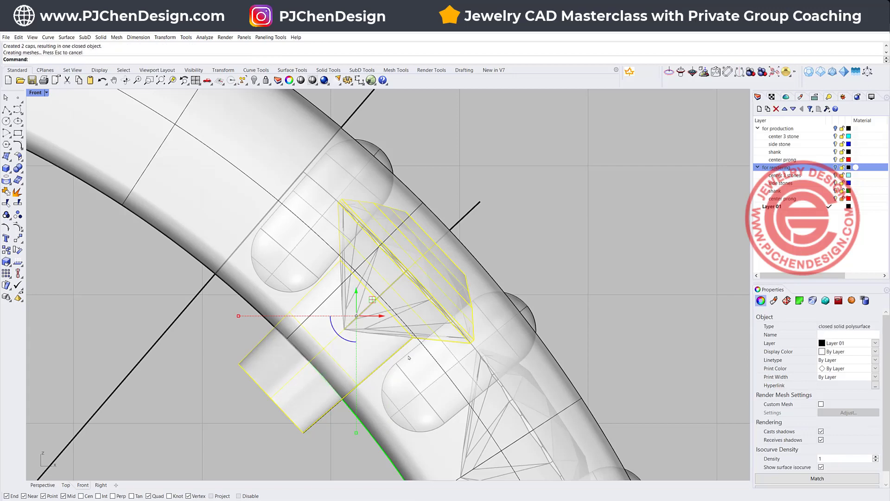
{"action": "left_click", "coordinate": [874, 352]}
{"action": "left_click", "coordinate": [835, 389]}
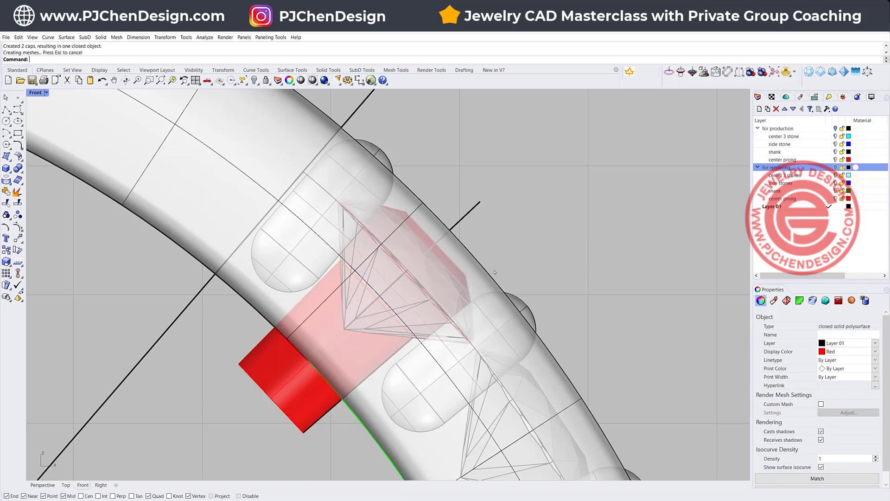
Rotate copies of the red cutter about the origin, from the first brilliant's culet to each of the four following culets.
{"action": "scroll", "coordinate": [331, 253], "scroll_direction": "down", "scroll_amount": 10}
{"action": "right_click_drag", "start_coordinate": [321, 308], "coordinate": [312, 291]}
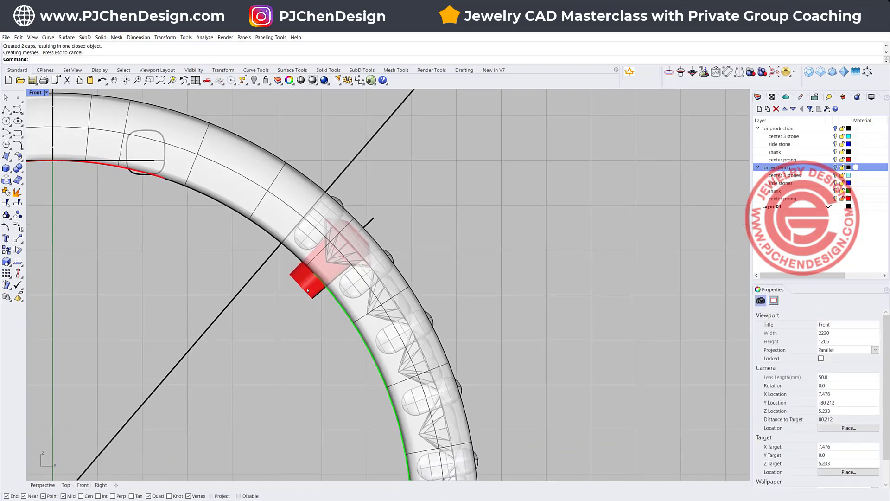
{"action": "left_click", "coordinate": [308, 290]}
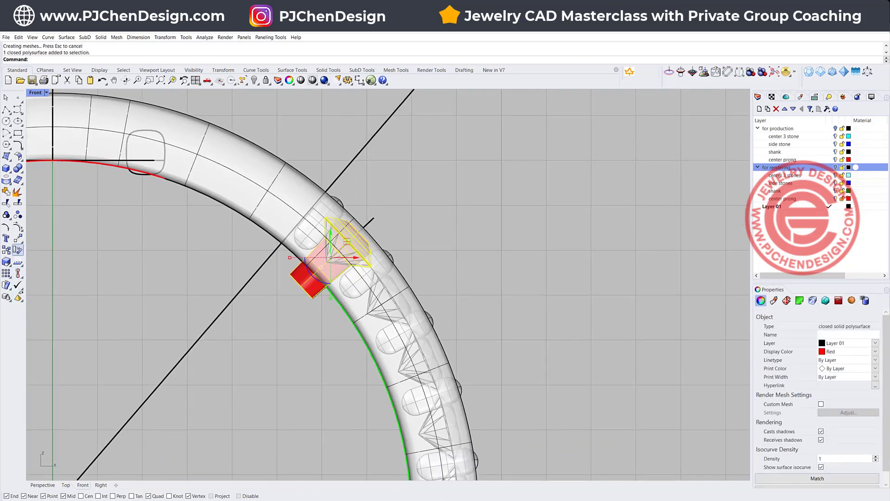
{"action": "left_click", "coordinate": [18, 251]}
{"action": "scroll", "coordinate": [204, 390], "scroll_direction": "down", "scroll_amount": 6}
{"action": "right_click_drag", "start_coordinate": [204, 389], "coordinate": [205, 386]}
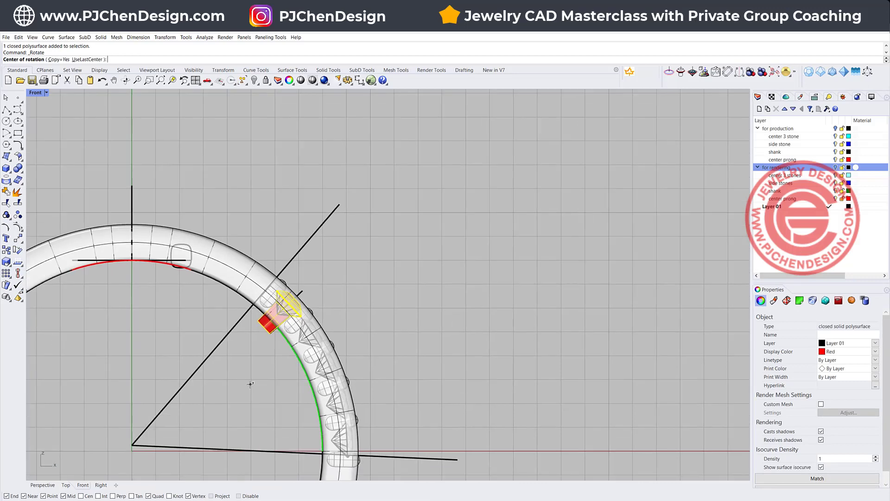
{"action": "key", "text": "Return"}
{"action": "scroll", "coordinate": [283, 309], "scroll_direction": "up", "scroll_amount": 3}
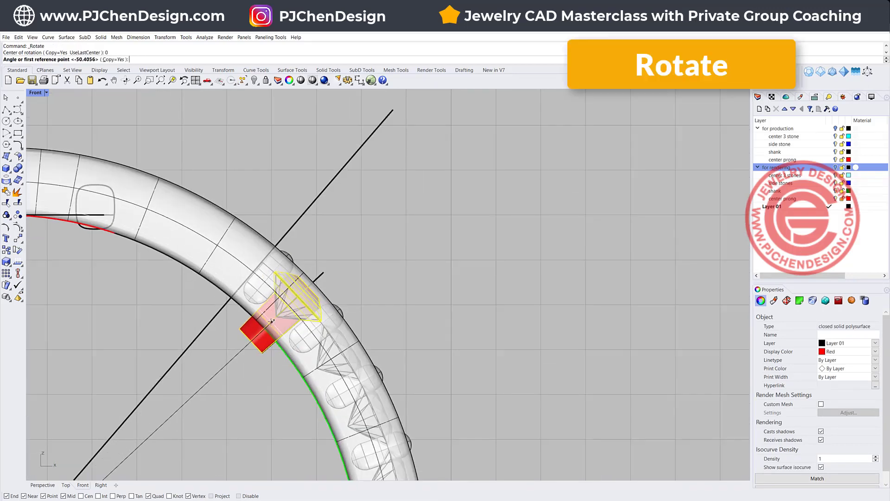
{"action": "left_click", "coordinate": [277, 316]}
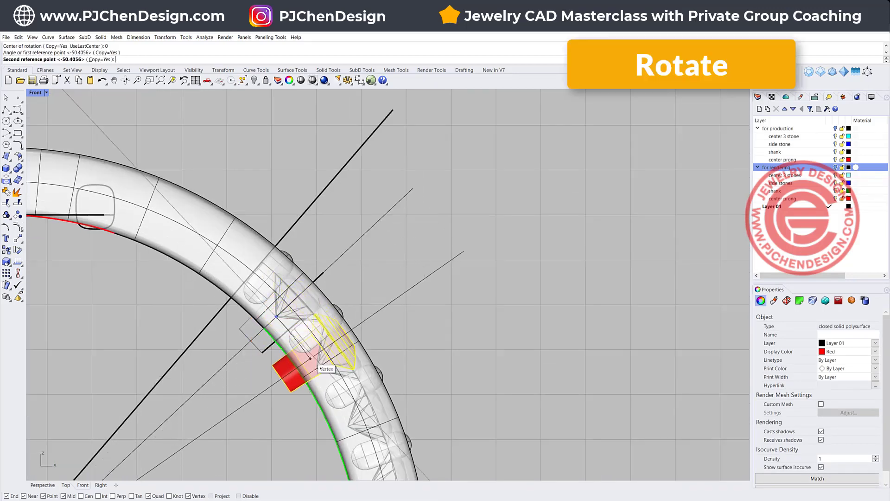
{"action": "left_click", "coordinate": [314, 368]}
{"action": "left_click", "coordinate": [351, 424]}
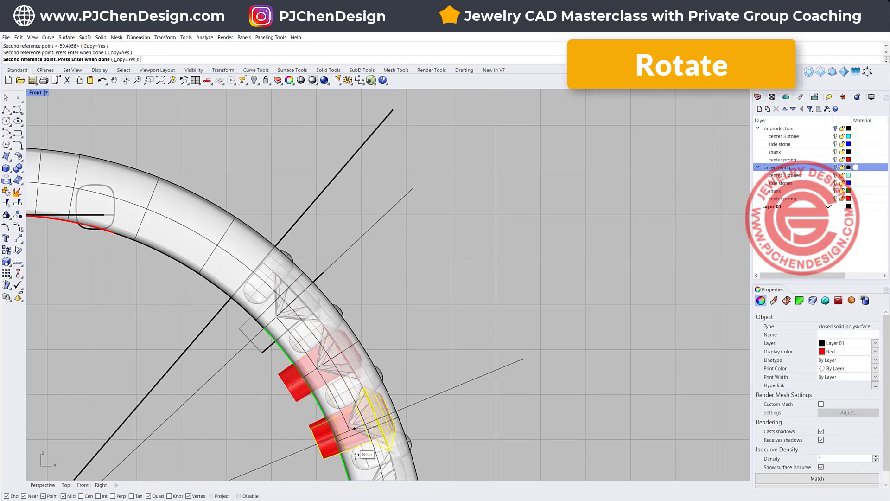
{"action": "right_click_drag", "start_coordinate": [360, 457], "coordinate": [358, 342]}
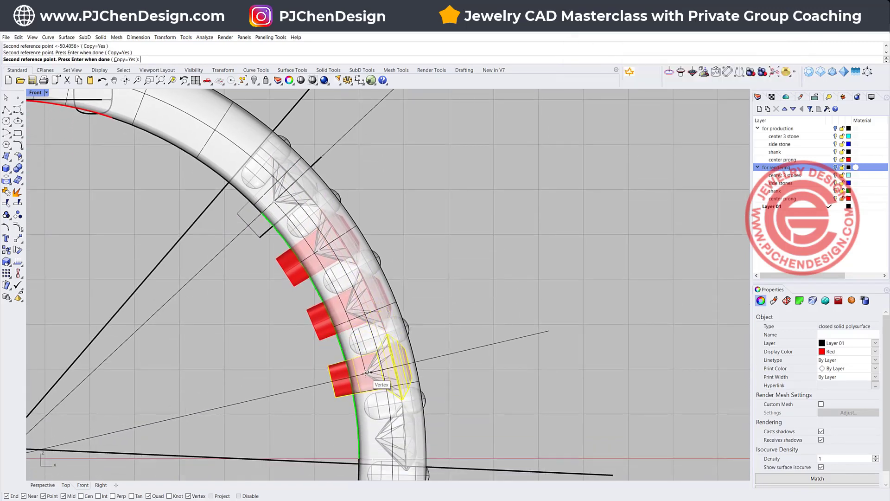
{"action": "left_click", "coordinate": [363, 371]}
{"action": "left_click", "coordinate": [379, 437]}
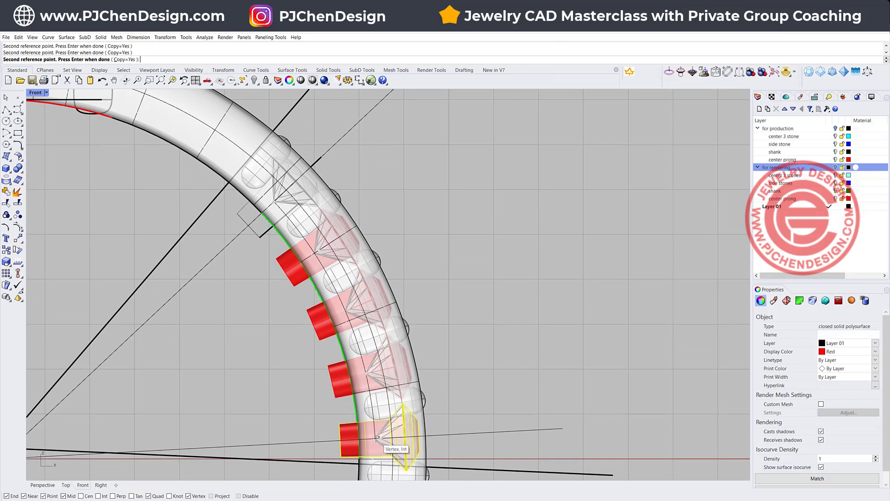
{"action": "right_click", "coordinate": [506, 286]}
{"action": "left_click", "coordinate": [507, 286]}
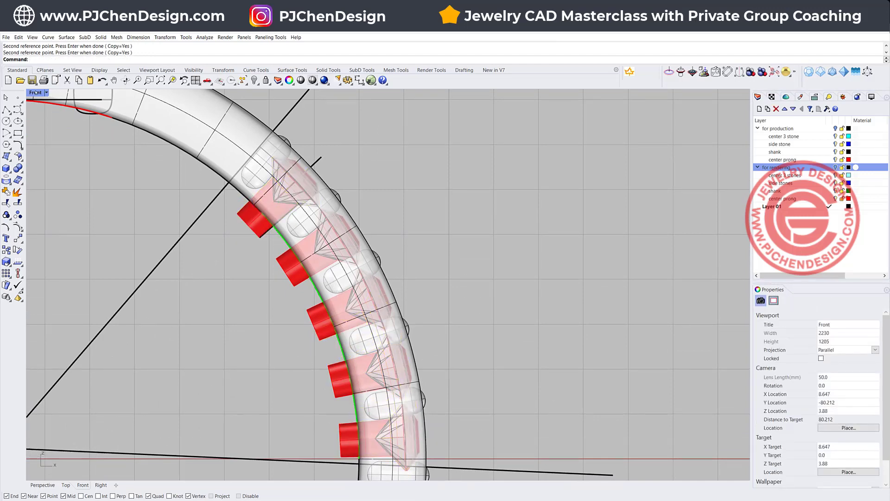
Subtract the five red cutters from the shank and prongs with Boolean Difference, deleting the cutters.
{"action": "double_click", "coordinate": [36, 93]}
{"action": "right_click_drag", "start_coordinate": [473, 199], "coordinate": [517, 208]}
{"action": "scroll", "coordinate": [215, 250], "scroll_direction": "up", "scroll_amount": 3}
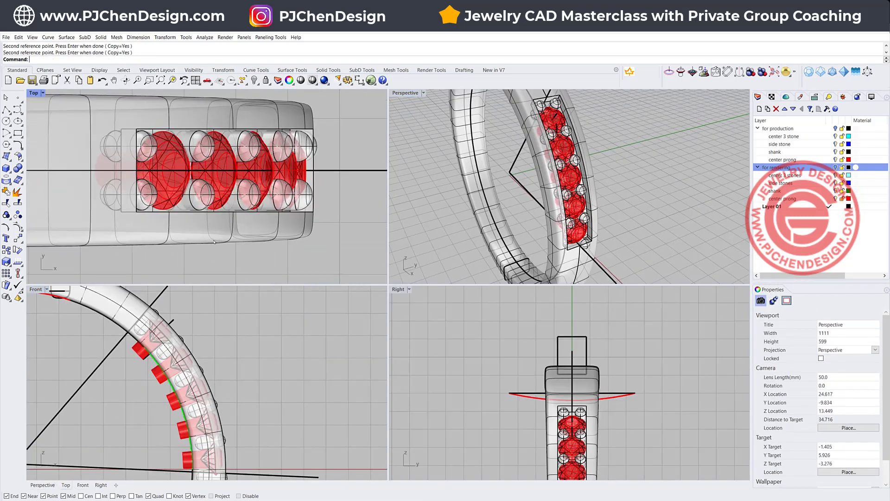
{"action": "left_click", "coordinate": [96, 228]}
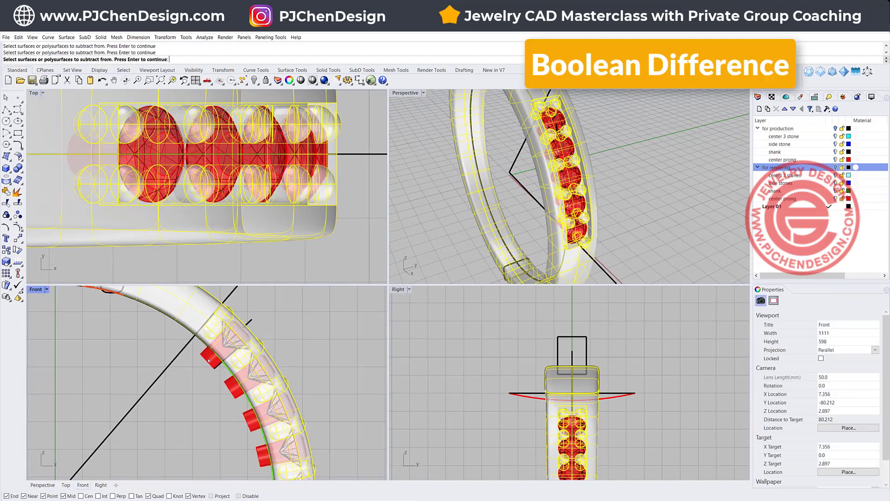
{"action": "key", "text": "Return"}
{"action": "left_click", "coordinate": [213, 362]}
{"action": "left_click", "coordinate": [235, 388]}
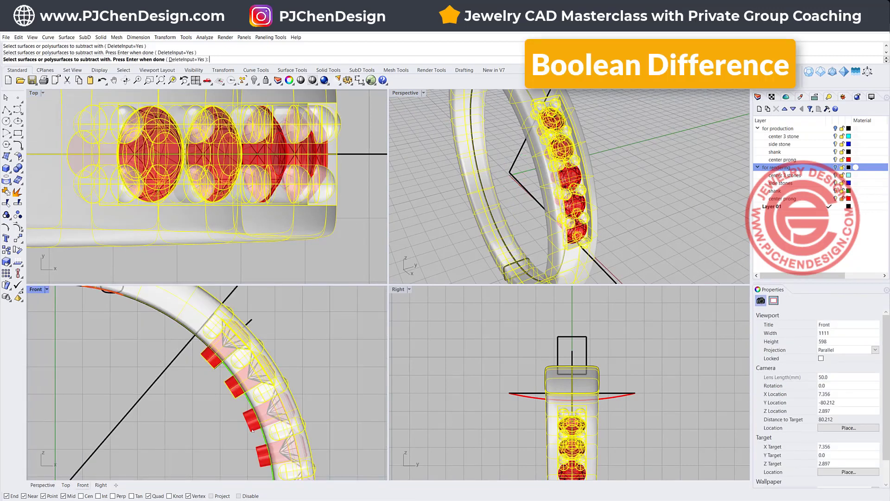
{"action": "left_click", "coordinate": [251, 420]}
{"action": "left_click", "coordinate": [262, 456]}
{"action": "right_click_drag", "start_coordinate": [249, 456], "coordinate": [239, 375]}
{"action": "left_click", "coordinate": [258, 411]}
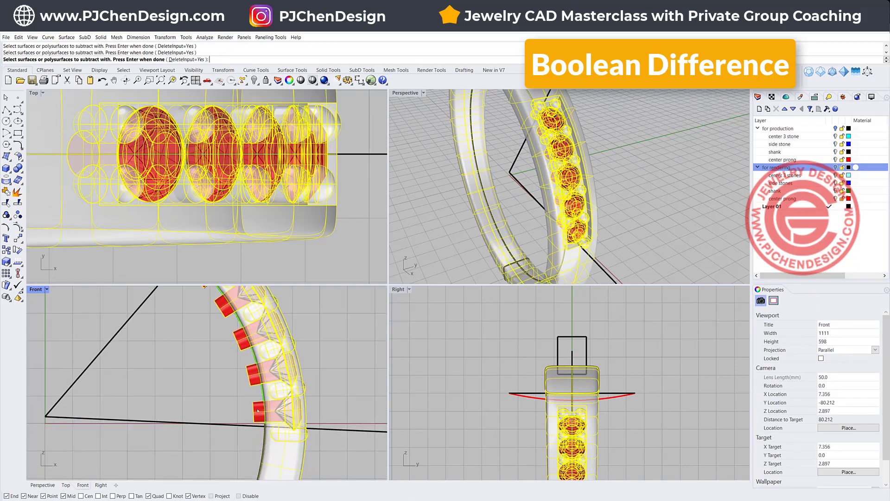
{"action": "right_click_drag", "start_coordinate": [496, 224], "coordinate": [529, 203]}
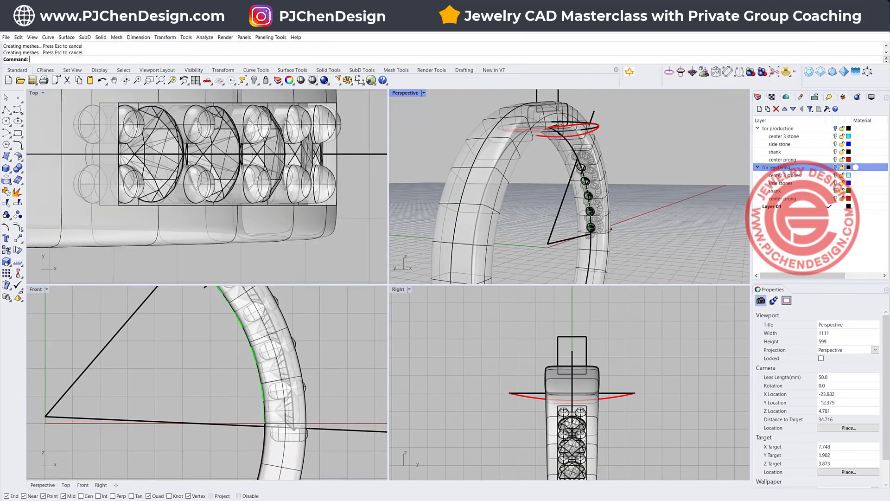
{"action": "scroll", "coordinate": [597, 205], "scroll_direction": "up", "scroll_amount": 5}
{"action": "scroll", "coordinate": [577, 187], "scroll_direction": "down", "scroll_amount": 8}
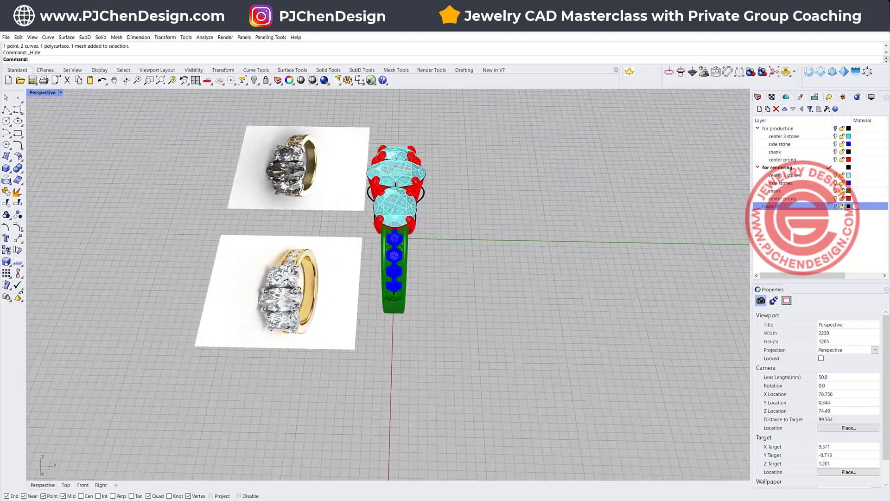
Select all visible curves in the finished ring model and hide them.
{"action": "right_click_drag", "start_coordinate": [299, 306], "coordinate": [408, 297]}
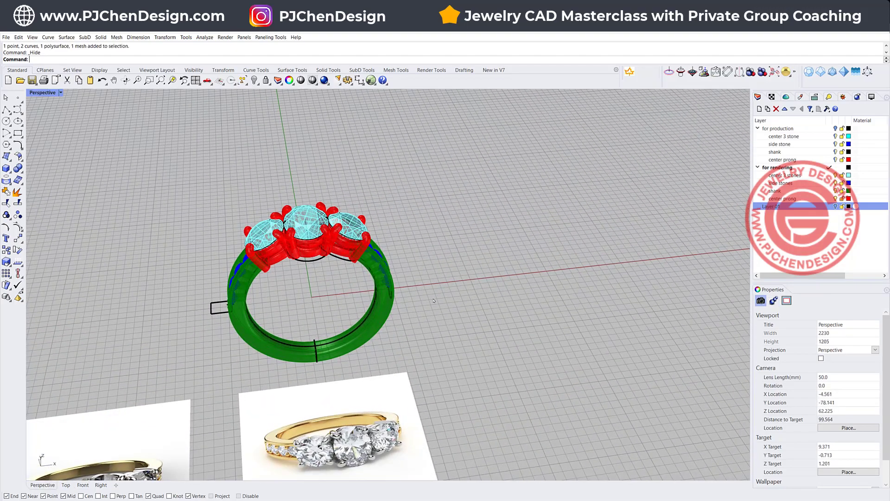
{"action": "right_click_drag", "start_coordinate": [434, 301], "coordinate": [238, 85]}
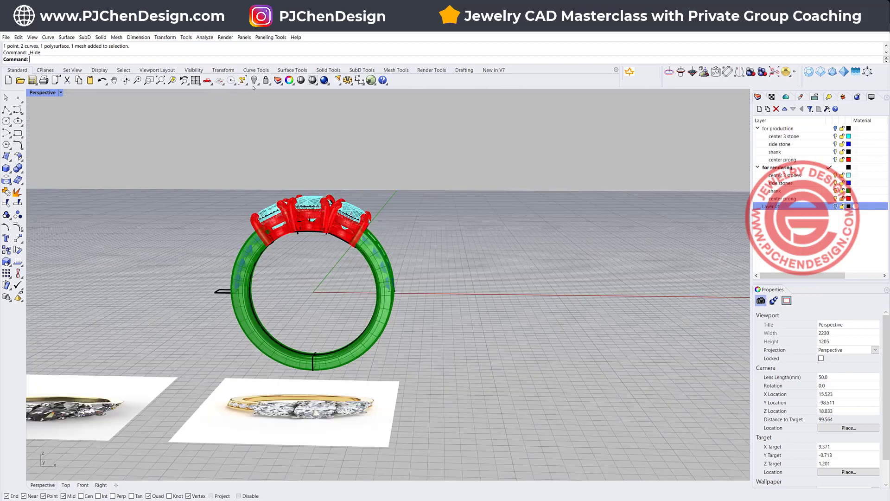
{"action": "left_click", "coordinate": [243, 81]}
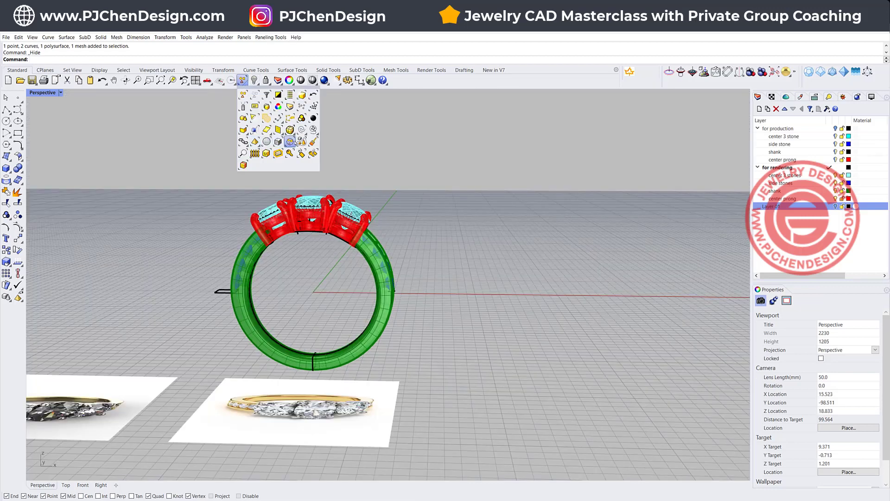
{"action": "left_click", "coordinate": [301, 129]}
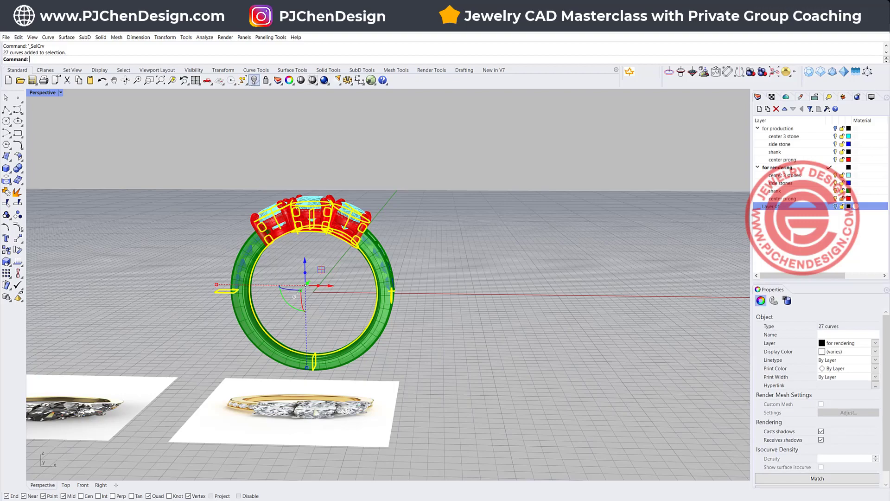
{"action": "left_click", "coordinate": [254, 81]}
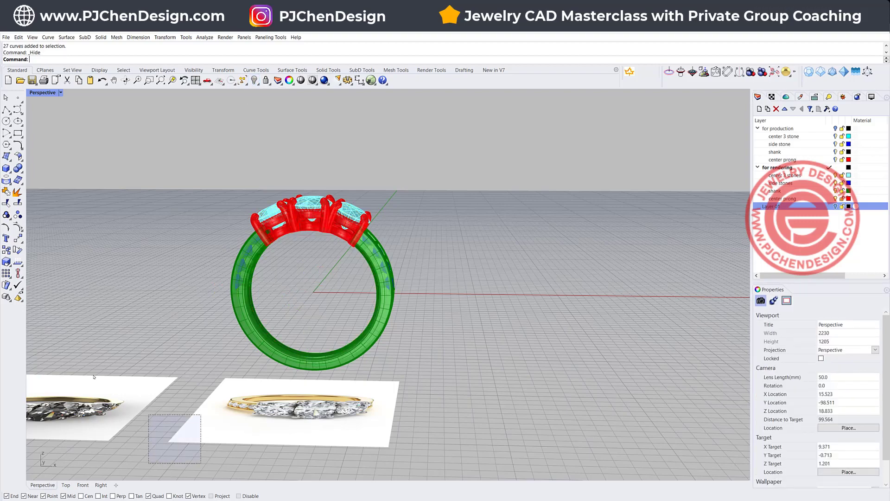
Hide the two reference pictures beside the ring.
{"action": "left_click_drag", "start_coordinate": [94, 377], "coordinate": [91, 374]}
{"action": "left_click", "coordinate": [254, 80]}
{"action": "right_click_drag", "start_coordinate": [327, 153], "coordinate": [328, 237]}
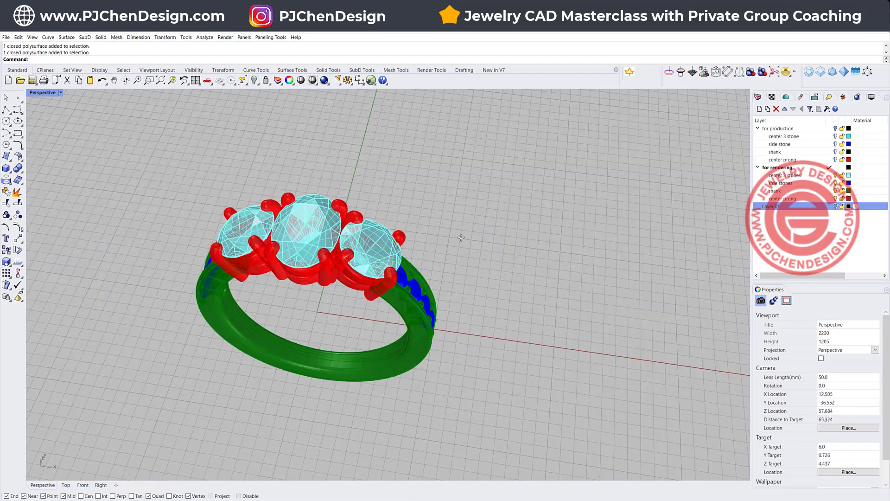
Examine the finished ring and check the layers holding its prongs, shank and stones.
{"action": "right_click_drag", "start_coordinate": [461, 236], "coordinate": [471, 280]}
{"action": "scroll", "coordinate": [414, 241], "scroll_direction": "up", "scroll_amount": 4}
{"action": "scroll", "coordinate": [423, 255], "scroll_direction": "down", "scroll_amount": 2}
{"action": "scroll", "coordinate": [486, 257], "scroll_direction": "up", "scroll_amount": 4}
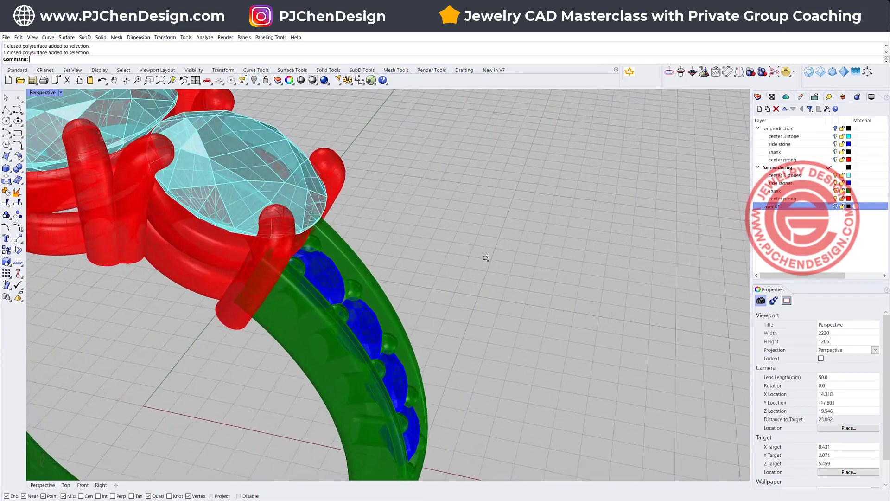
{"action": "scroll", "coordinate": [486, 258], "scroll_direction": "down", "scroll_amount": 5}
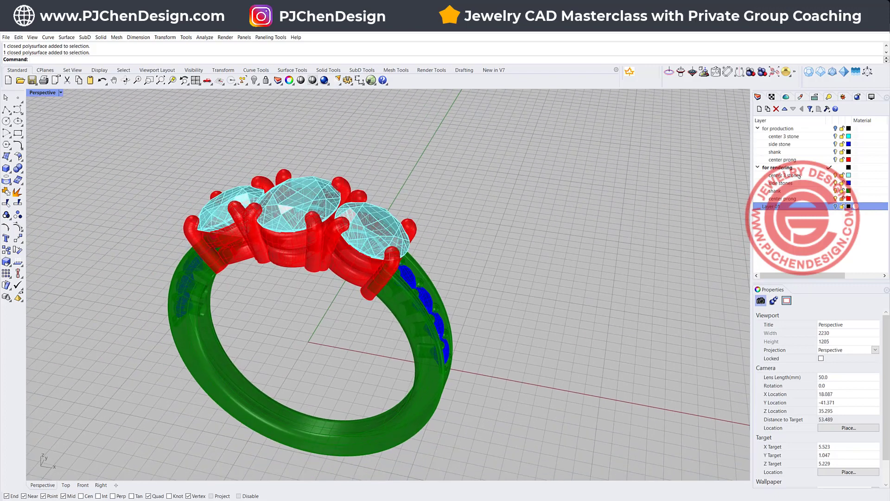
{"action": "left_click", "coordinate": [390, 267]}
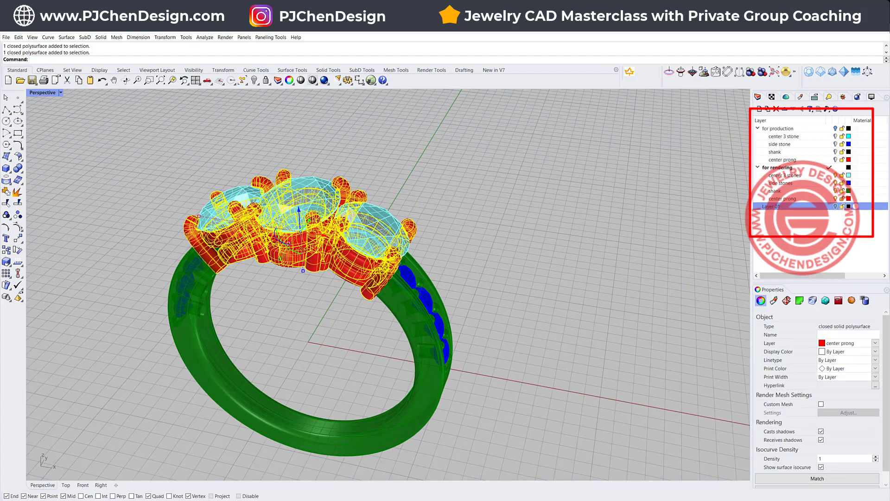
{"action": "left_click", "coordinate": [417, 267]}
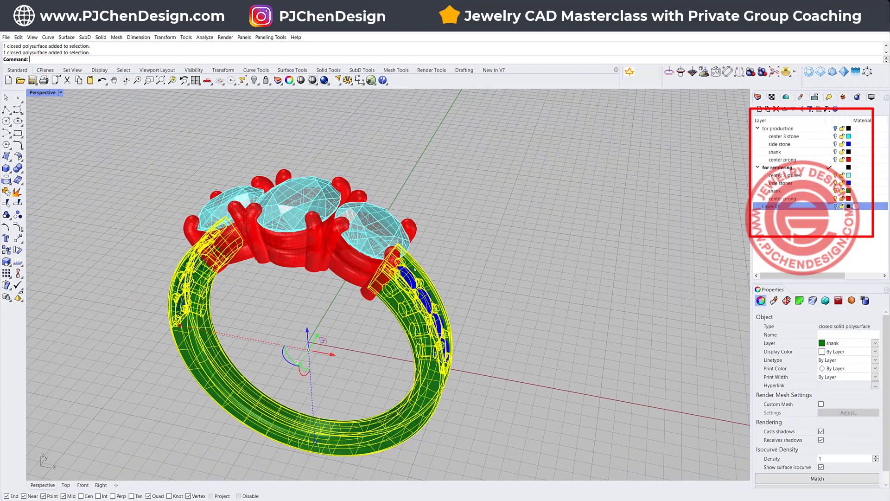
{"action": "left_click", "coordinate": [303, 181]}
{"action": "left_click", "coordinate": [388, 210]}
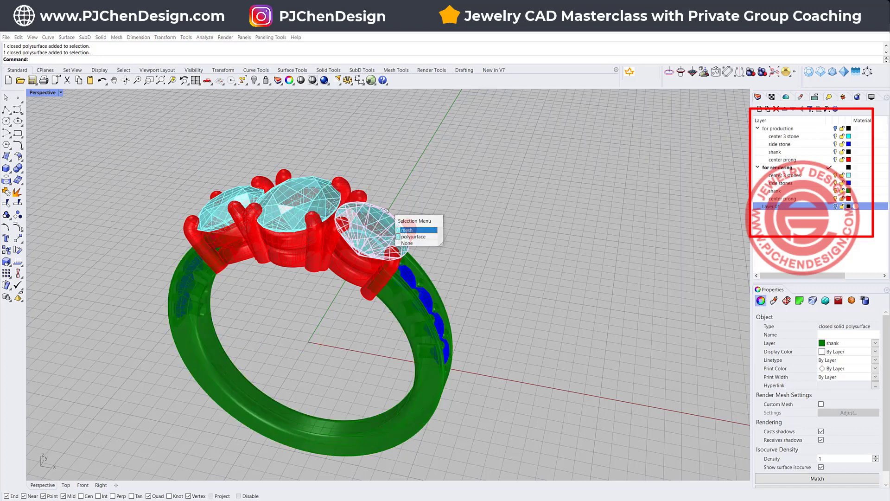
{"action": "left_click", "coordinate": [410, 206]}
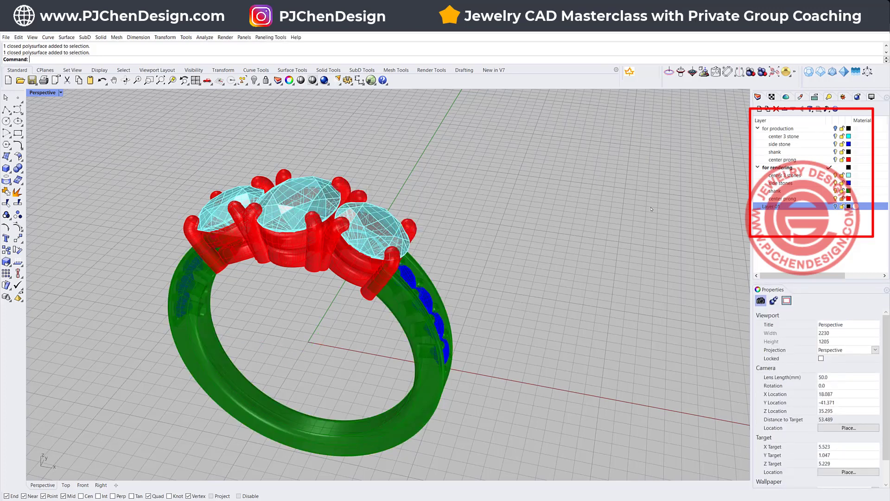
{"action": "left_click", "coordinate": [791, 176]}
{"action": "left_click", "coordinate": [788, 184]}
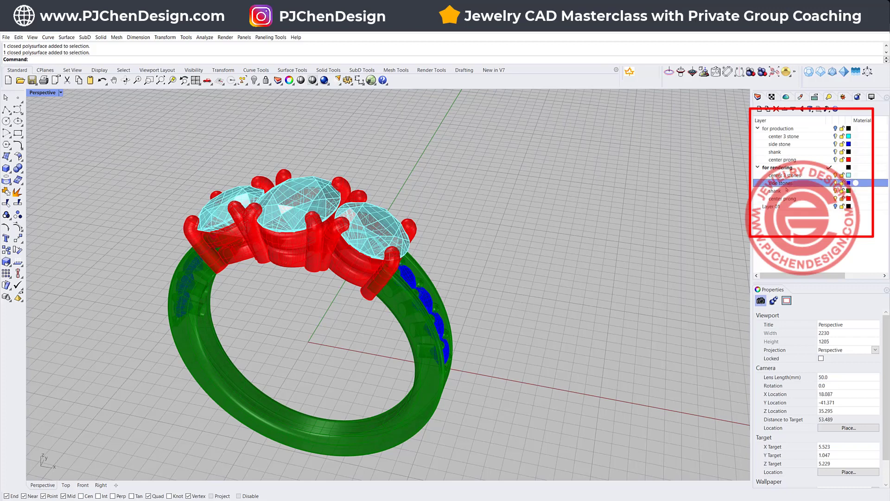
{"action": "left_click", "coordinate": [787, 191]}
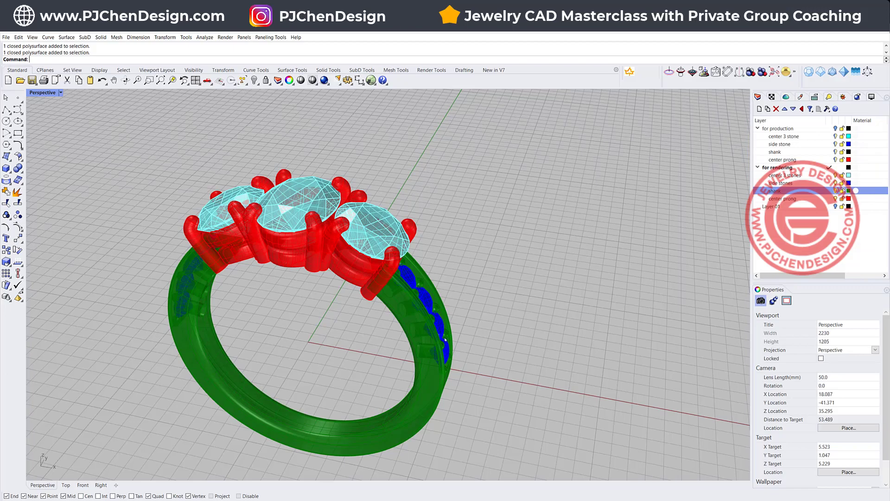
{"action": "right_click_drag", "start_coordinate": [445, 340], "coordinate": [505, 308]}
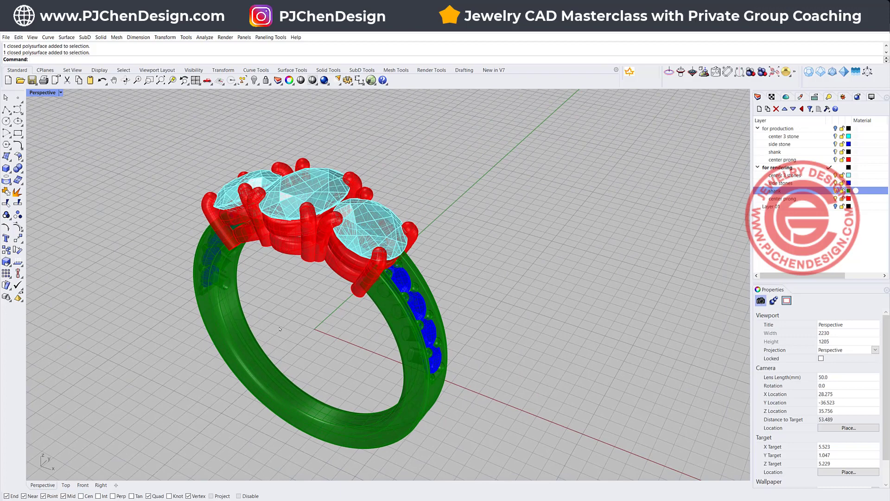
Select the whole ring and start exporting it to the Desktop in STEP format as RENDERING STEP.
{"action": "left_click_drag", "start_coordinate": [564, 350], "coordinate": [158, 134]}
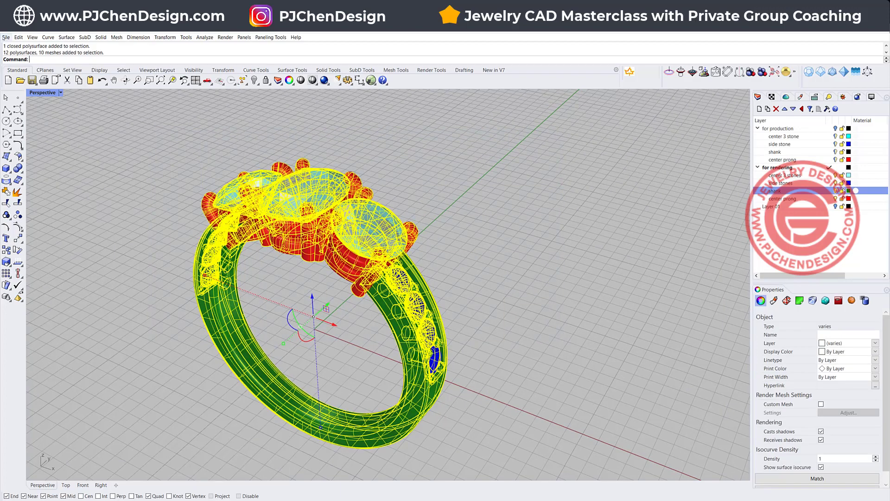
{"action": "left_click", "coordinate": [6, 37]}
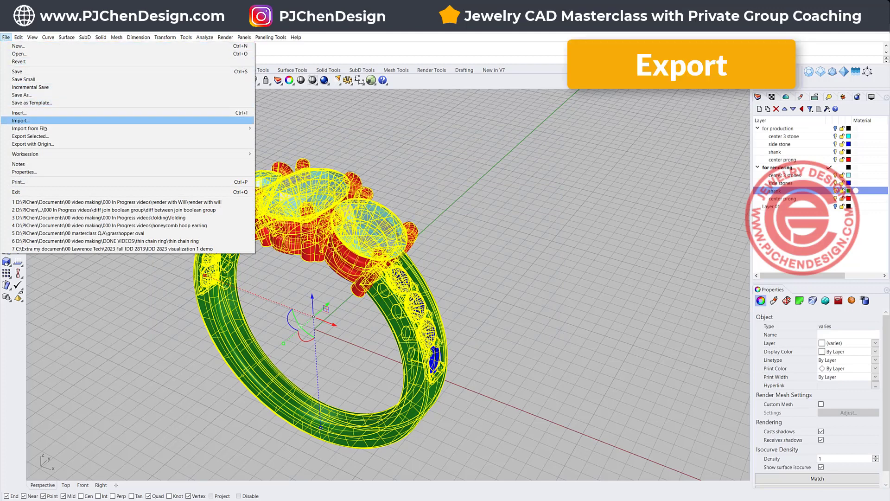
{"action": "mouse_move", "coordinate": [45, 156]}
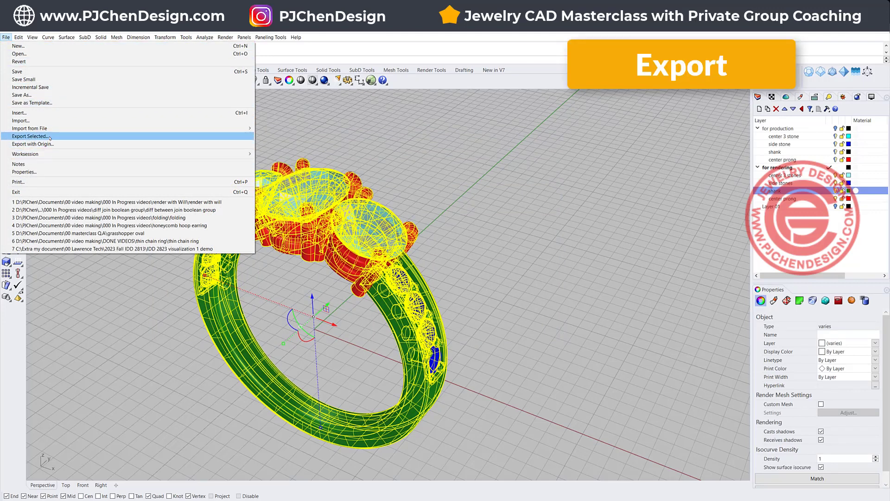
{"action": "left_click", "coordinate": [49, 138]}
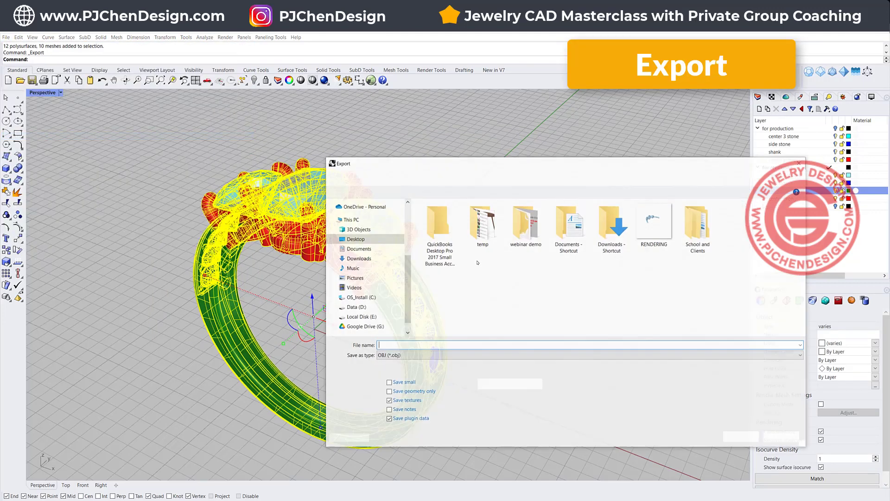
{"action": "left_click", "coordinate": [398, 355]}
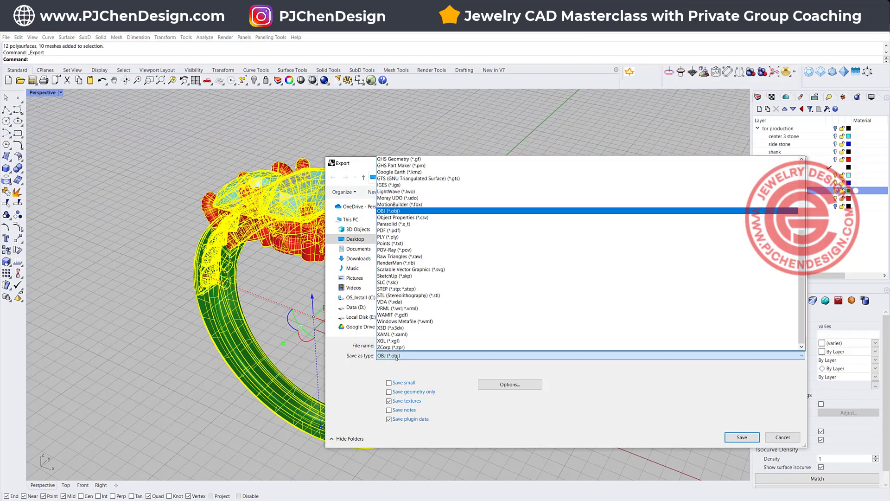
{"action": "left_click", "coordinate": [441, 289]}
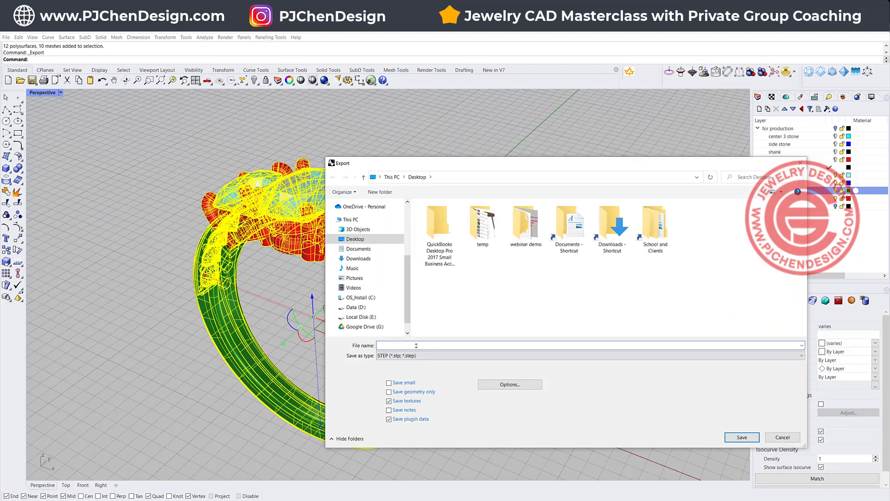
{"action": "type", "text": "RENDERING"}
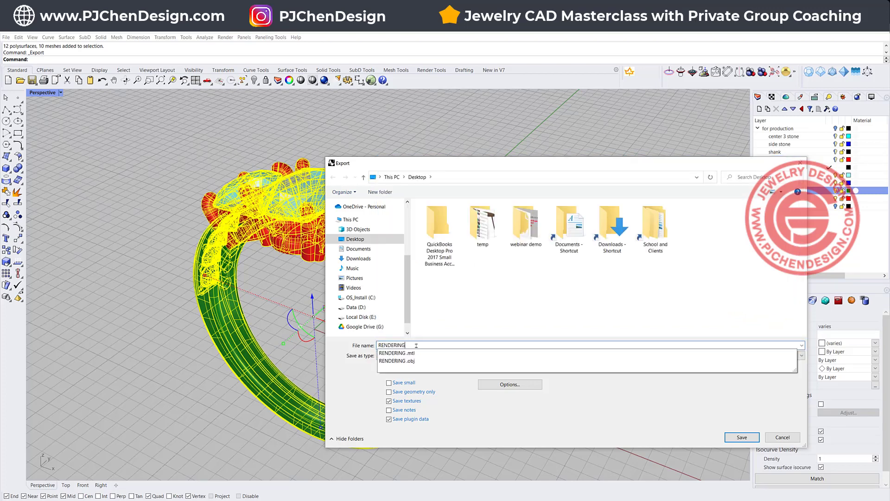
{"action": "key", "text": "Return"}
Export with the AP214AutomotiveDesign STEP schema, dismiss the mesh warning and deselect the ring.
{"action": "left_click", "coordinate": [501, 203]}
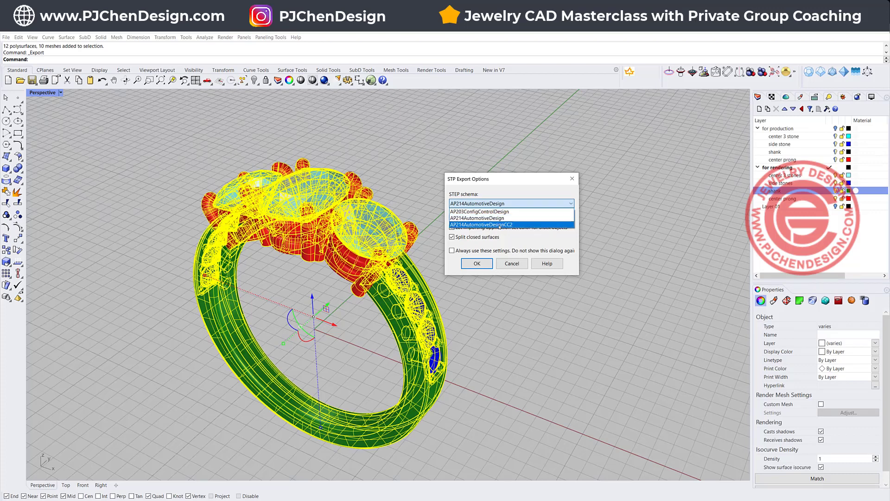
{"action": "left_click", "coordinate": [496, 219]}
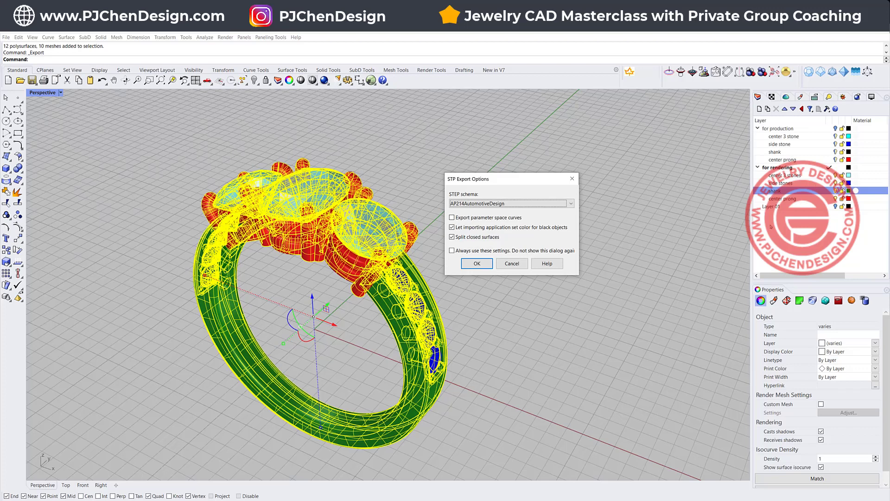
{"action": "left_click", "coordinate": [476, 263]}
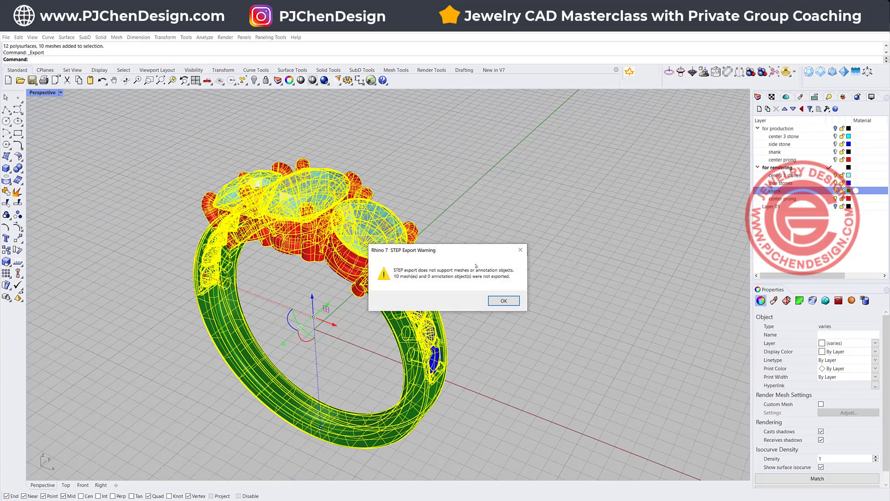
{"action": "left_click_drag", "start_coordinate": [488, 249], "coordinate": [571, 152]}
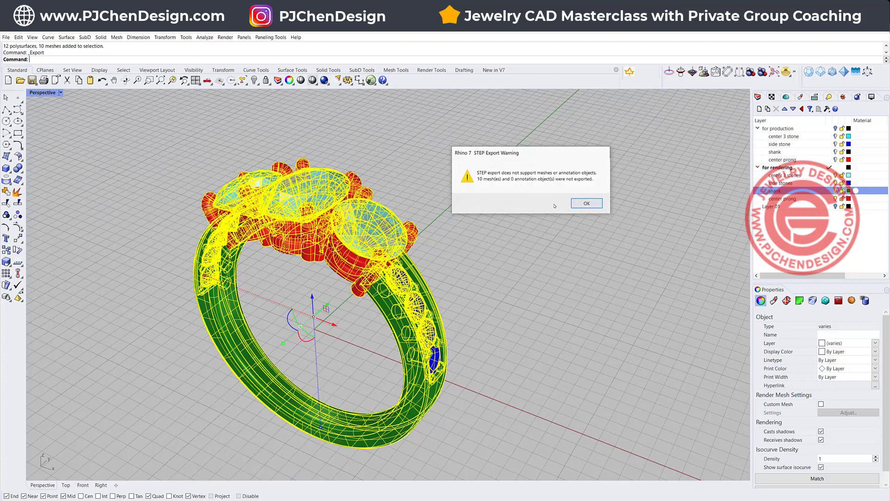
{"action": "left_click", "coordinate": [586, 203]}
{"action": "left_click", "coordinate": [277, 107]}
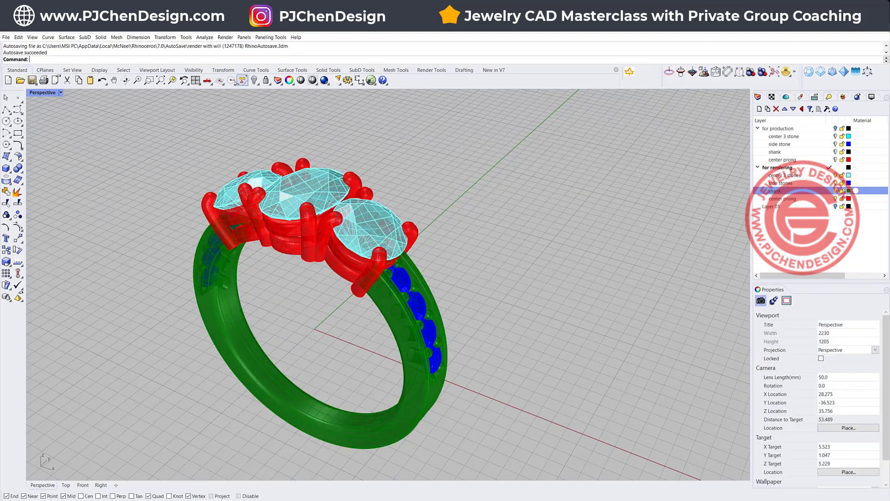
Select all stone meshes, convert them to NURBS with MeshToNURB, hide the original meshes and check the center stone's object type.
{"action": "left_click", "coordinate": [242, 81]}
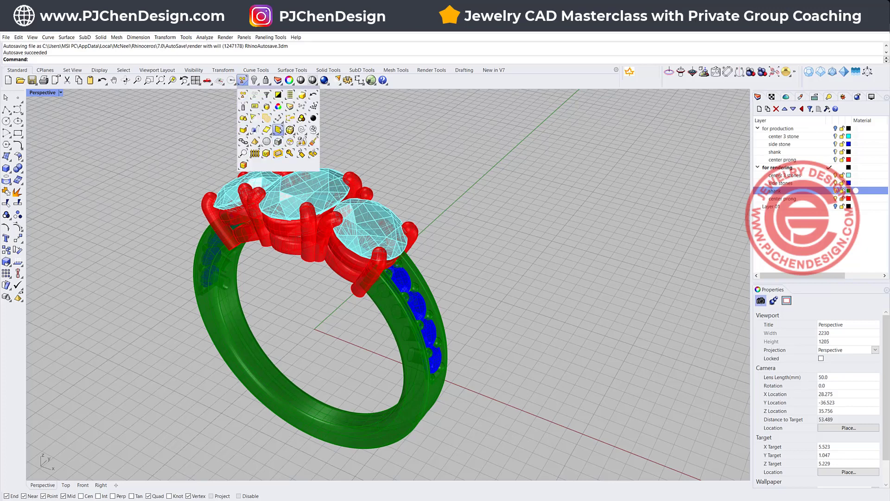
{"action": "left_click", "coordinate": [280, 130]}
{"action": "type", "text": "MeshToNURB"}
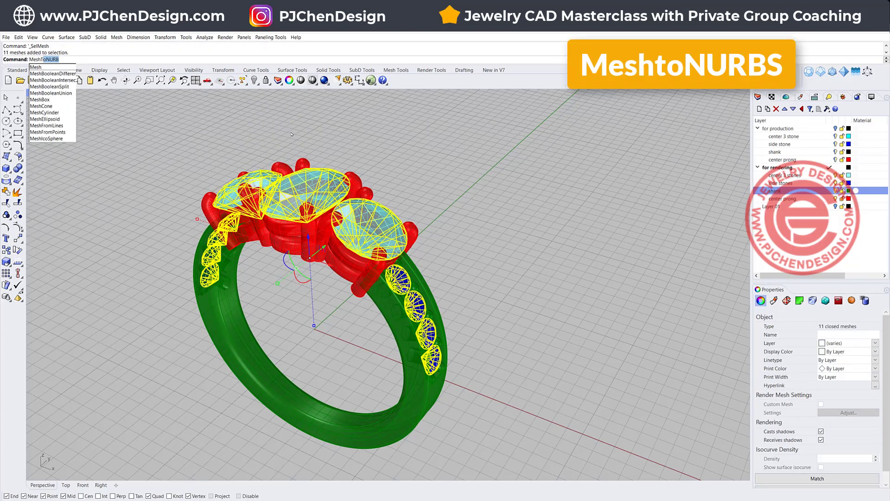
{"action": "key", "text": "Return"}
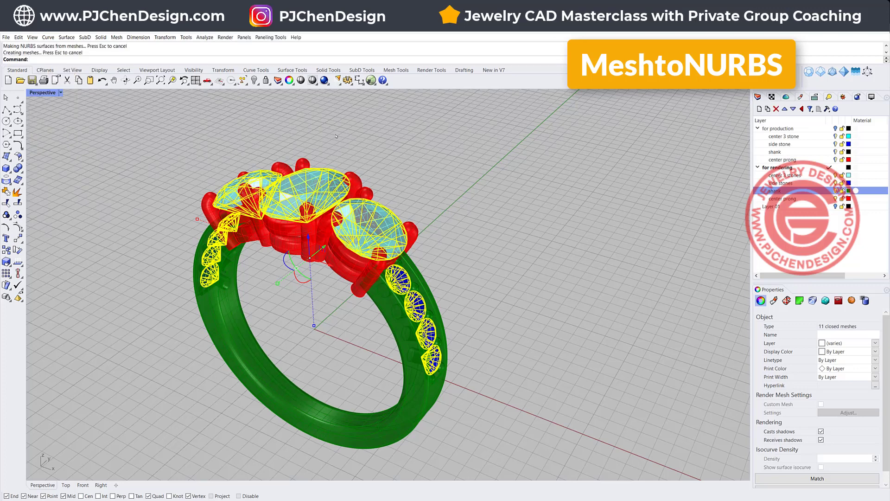
{"action": "left_click", "coordinate": [254, 80]}
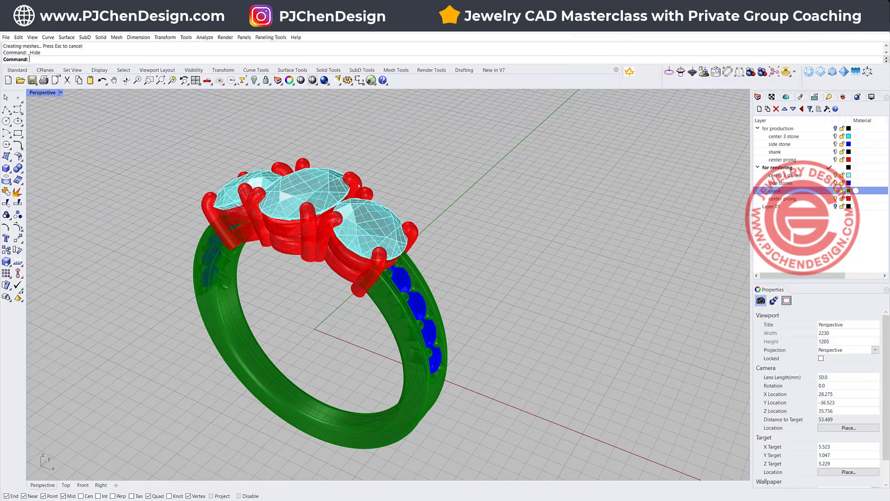
{"action": "left_click", "coordinate": [319, 175]}
{"action": "left_click", "coordinate": [342, 208]}
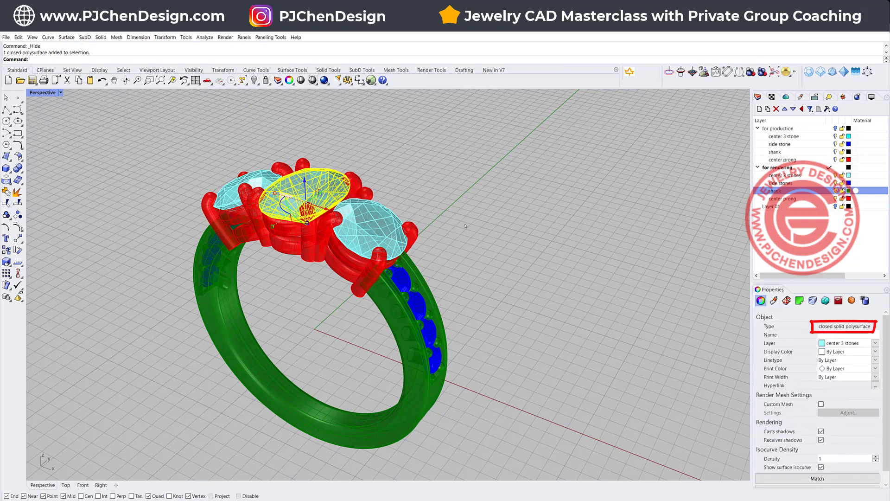
{"action": "key", "text": "Escape"}
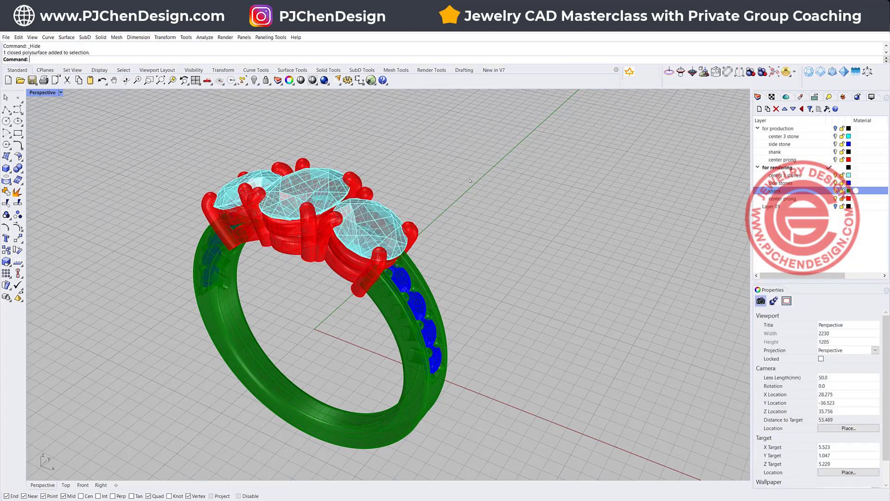
Export the whole ring with its converted stones as the STEP file RENDERING STEP, using the AP214AutomotiveDesign schema.
{"action": "left_click_drag", "start_coordinate": [112, 120], "coordinate": [558, 480]}
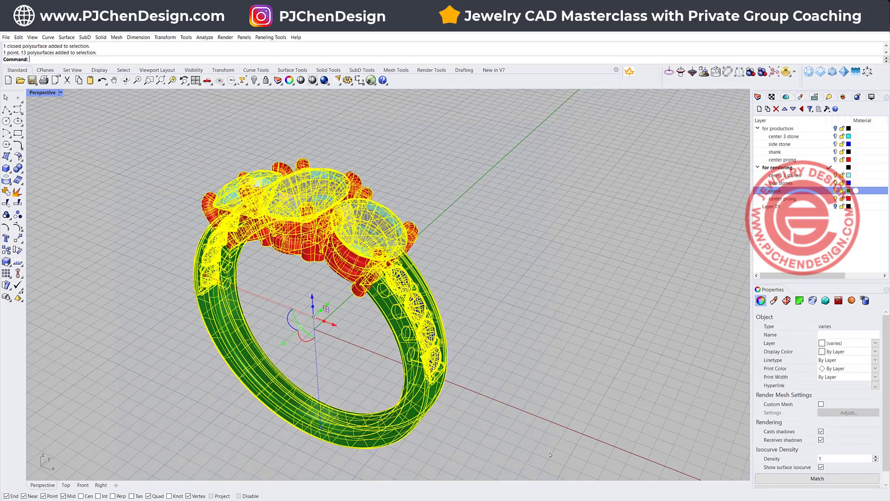
{"action": "type", "text": "Export"}
{"action": "key", "text": "Return"}
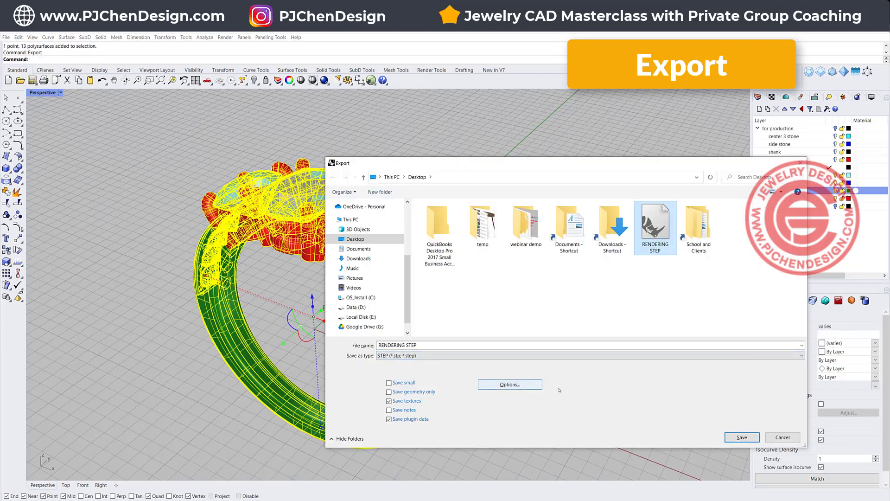
{"action": "left_click", "coordinate": [742, 437]}
{"action": "left_click", "coordinate": [473, 203]}
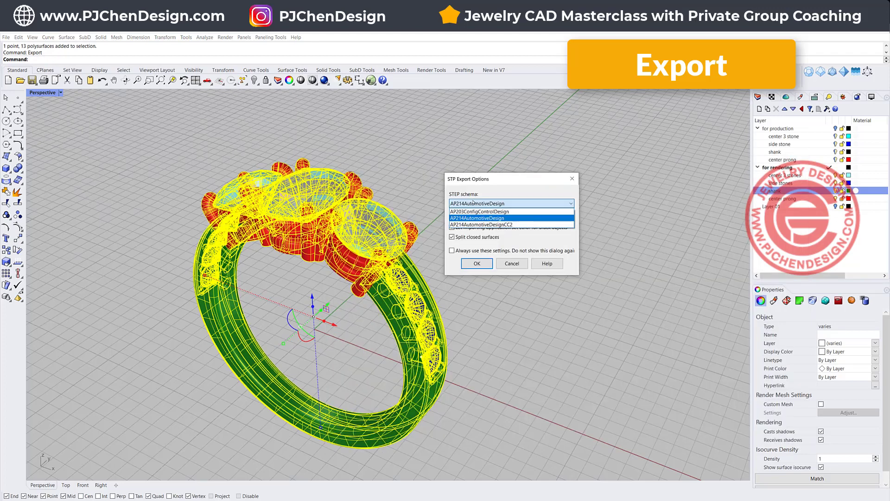
{"action": "left_click", "coordinate": [477, 266]}
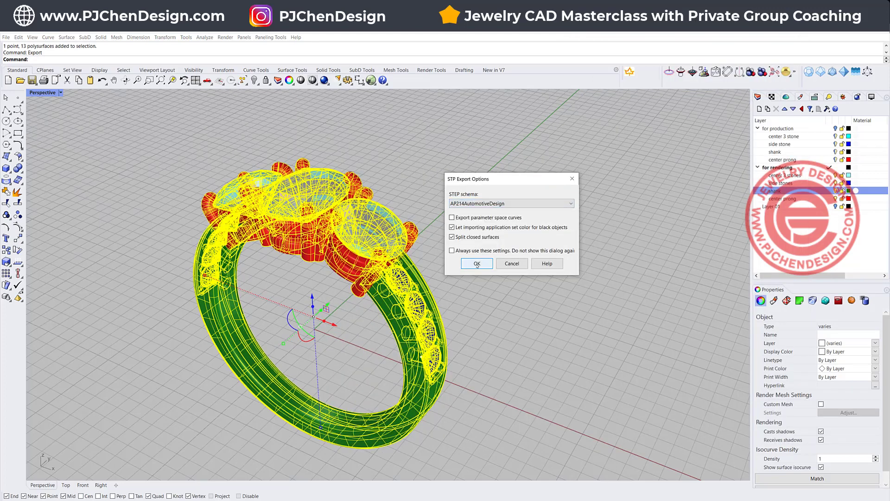
{"action": "left_click", "coordinate": [477, 263]}
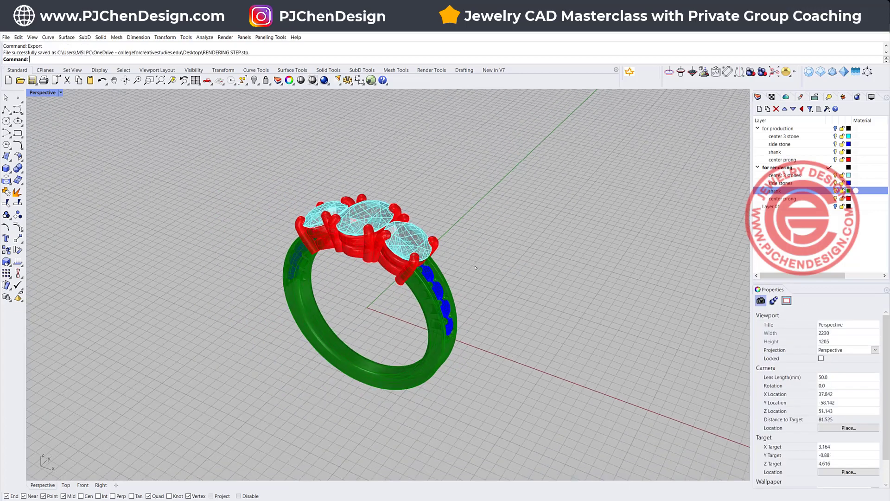